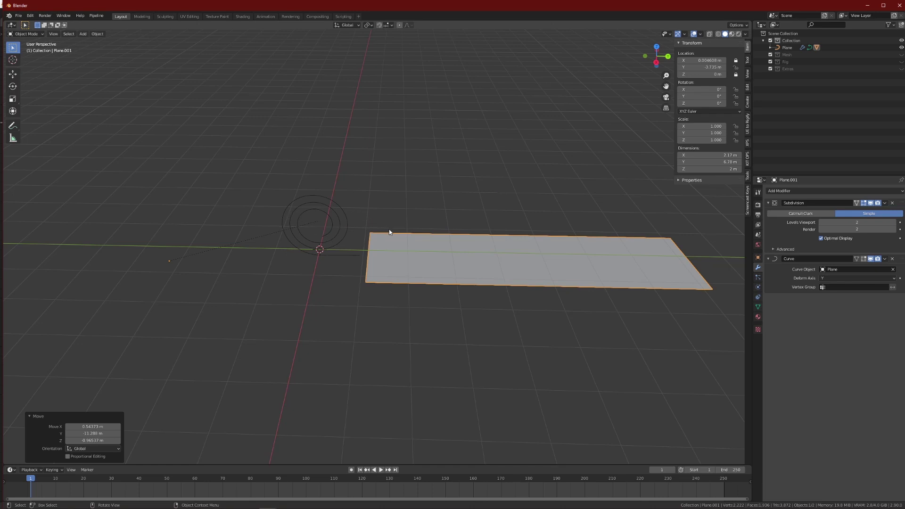
# Move the subdivided sheet back and forth along the Y axis to roll and unroll it around the spiral curve.
pyautogui.press('g')
pyautogui.press('y')
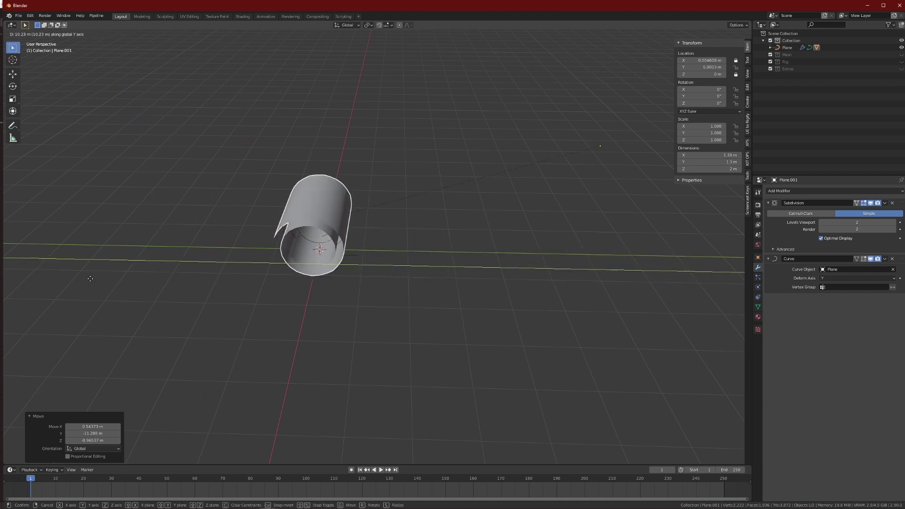
pyautogui.rightClick(497, 310)
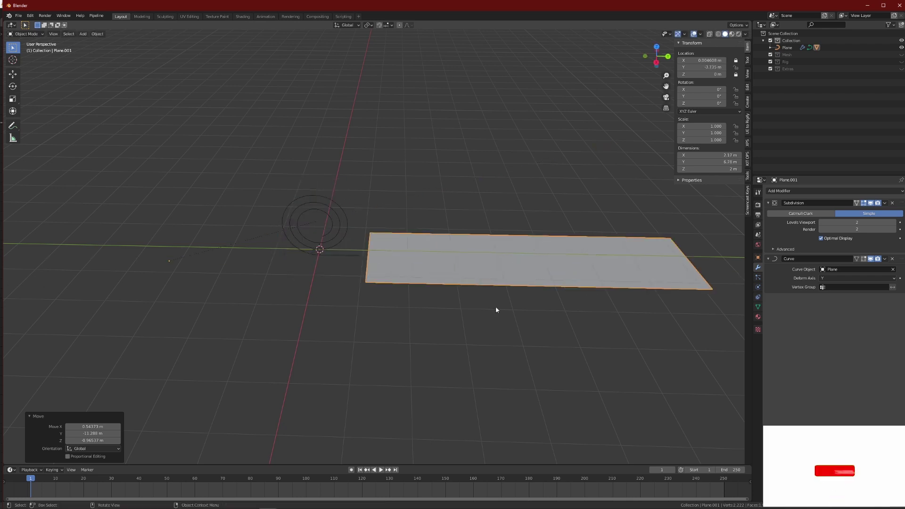
pyautogui.press('g')
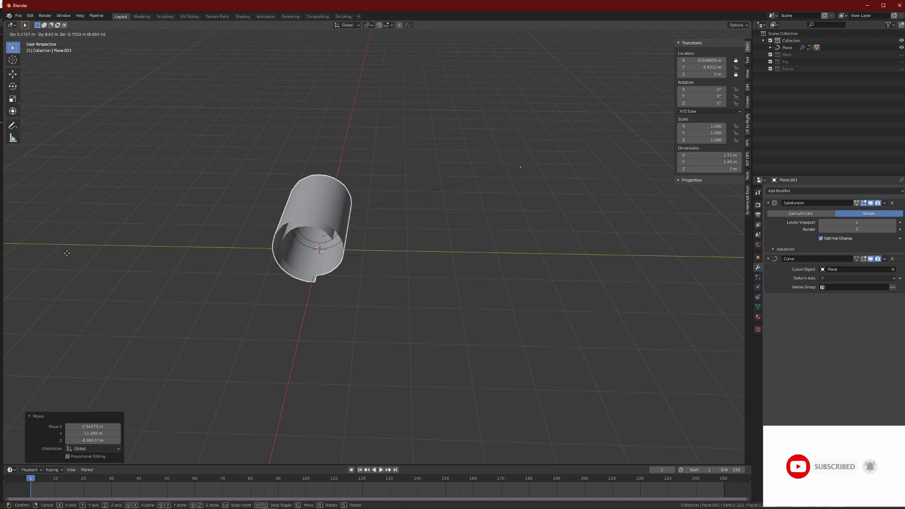
pyautogui.click(23, 266)
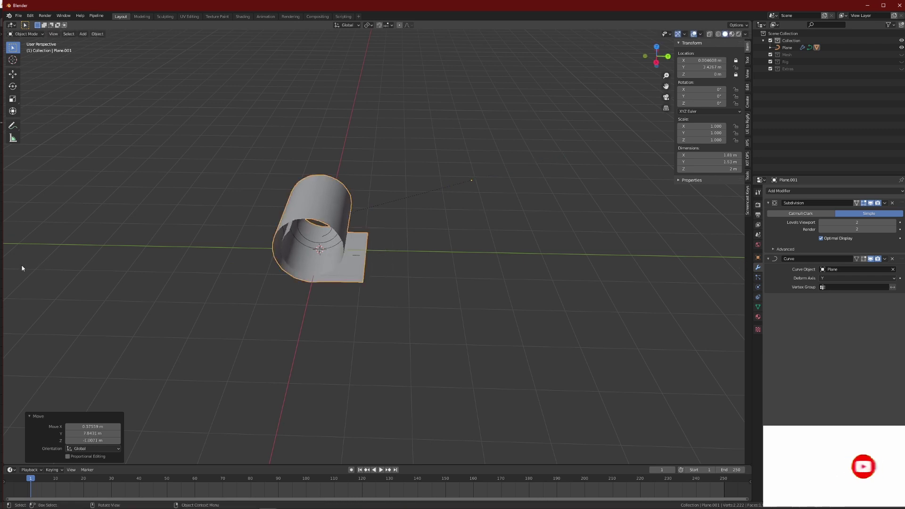
pyautogui.moveTo(23, 266); pyautogui.dragTo(318, 258, button='middle')
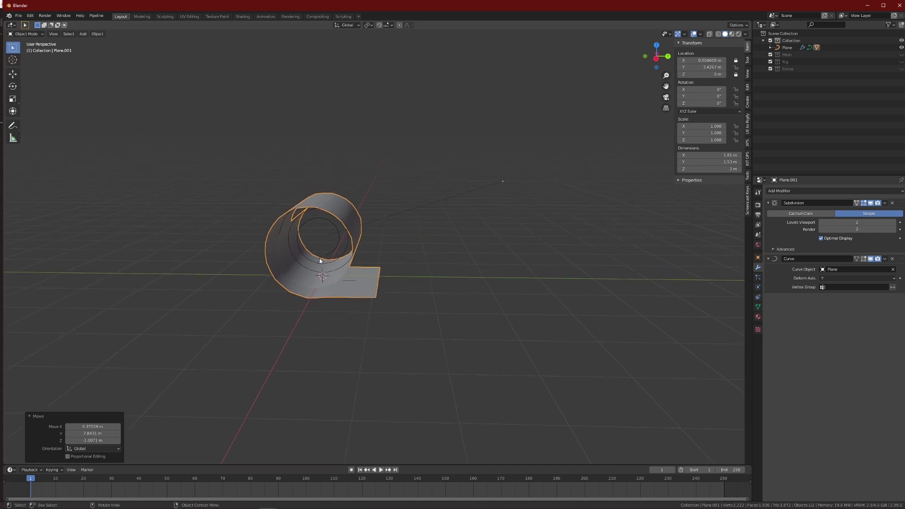
pyautogui.press('g')
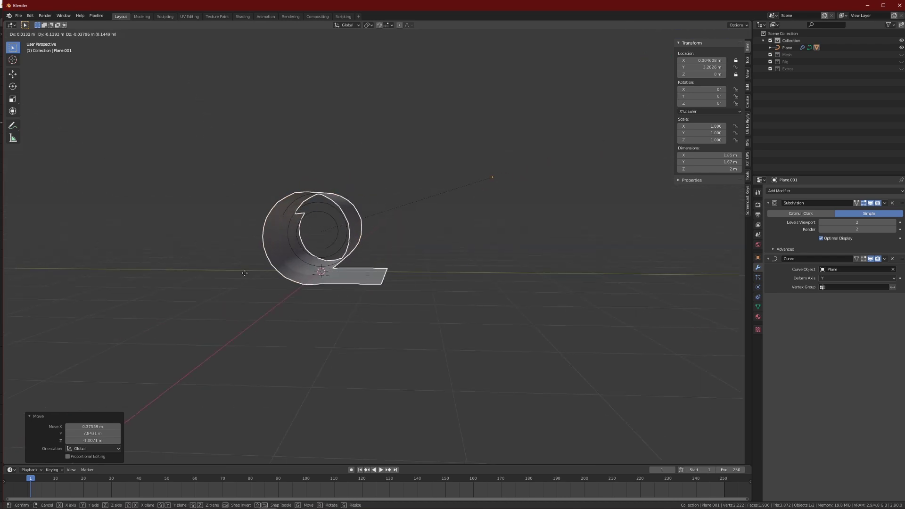
pyautogui.click(163, 242)
pyautogui.moveTo(163, 242); pyautogui.dragTo(355, 220, button='middle')
pyautogui.press('g')
pyautogui.click(216, 228)
pyautogui.moveTo(217, 228); pyautogui.dragTo(383, 285, button='middle')
pyautogui.press('g')
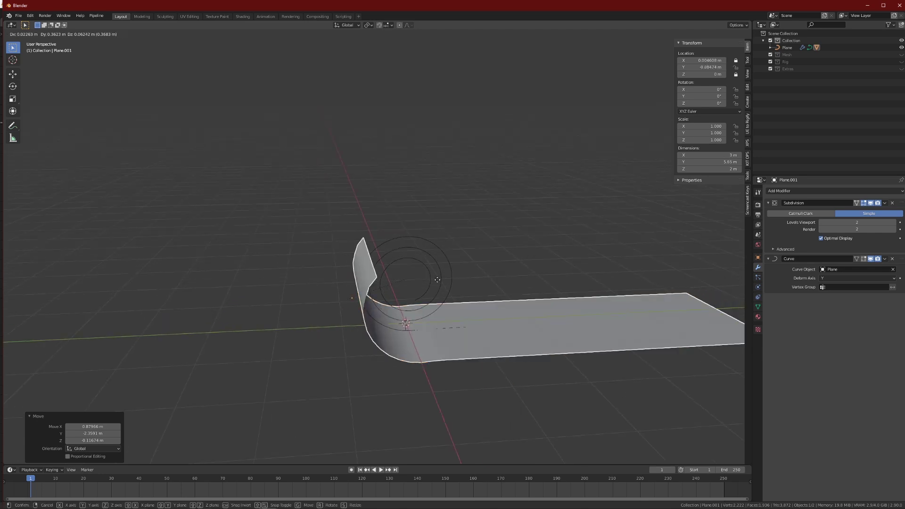
pyautogui.click(659, 297)
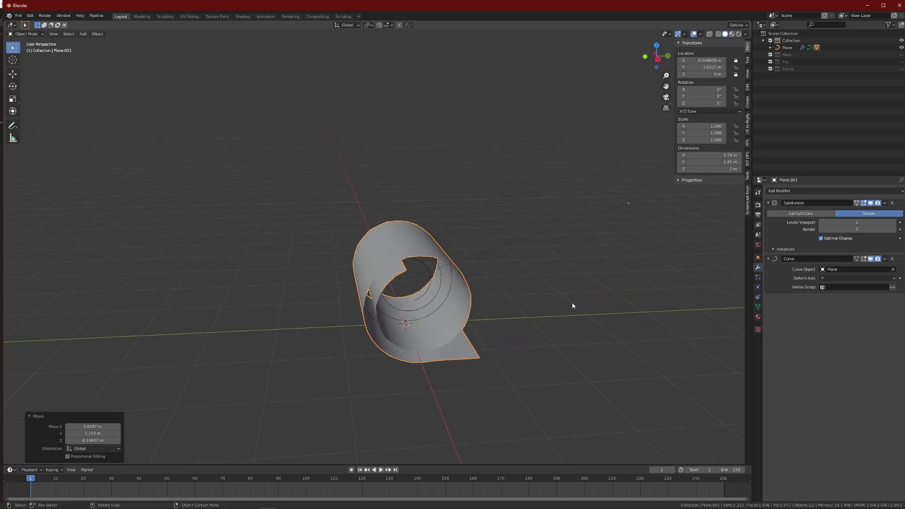
# Clear the rolled sheet and its spiral curve from the scene and add a new plane mesh.
pyautogui.press('Delete')
pyautogui.moveTo(536, 283); pyautogui.dragTo(438, 244, button='middle')
pyautogui.hotkey('shift', 'a')
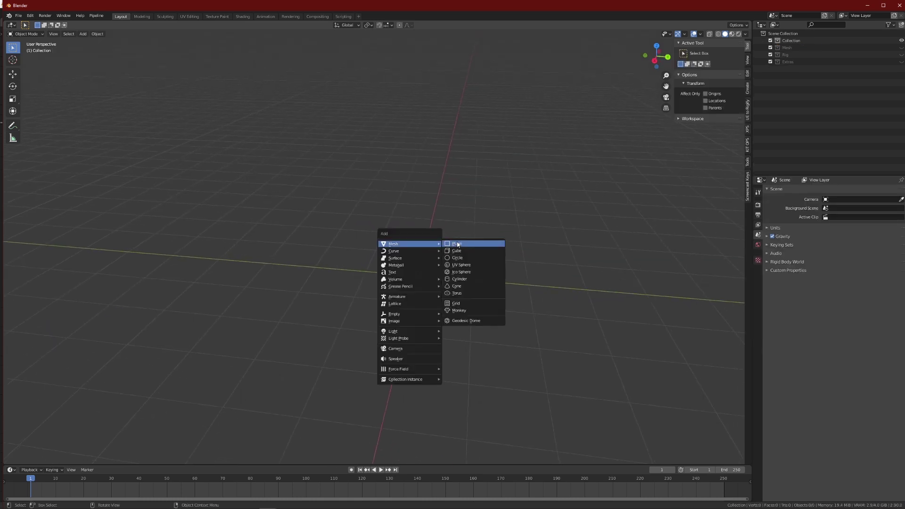
pyautogui.click(457, 243)
pyautogui.scroll(1, 456, 273)
pyautogui.moveTo(514, 260); pyautogui.dragTo(534, 229, button='middle')
# Delete the two vertices on the plane's positive Y side in Edit Mode, leaving a single edge.
pyautogui.press('Tab')
pyautogui.moveTo(600, 146); pyautogui.dragTo(466, 359)
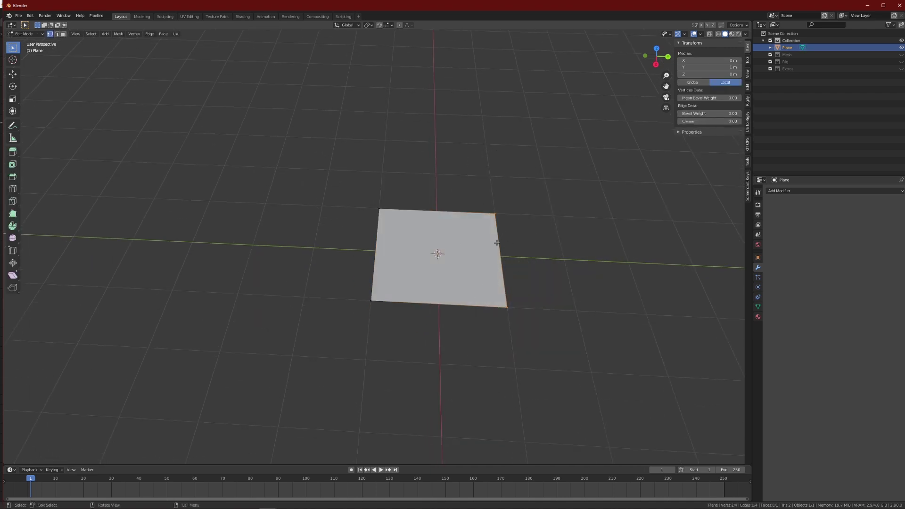
pyautogui.press('x')
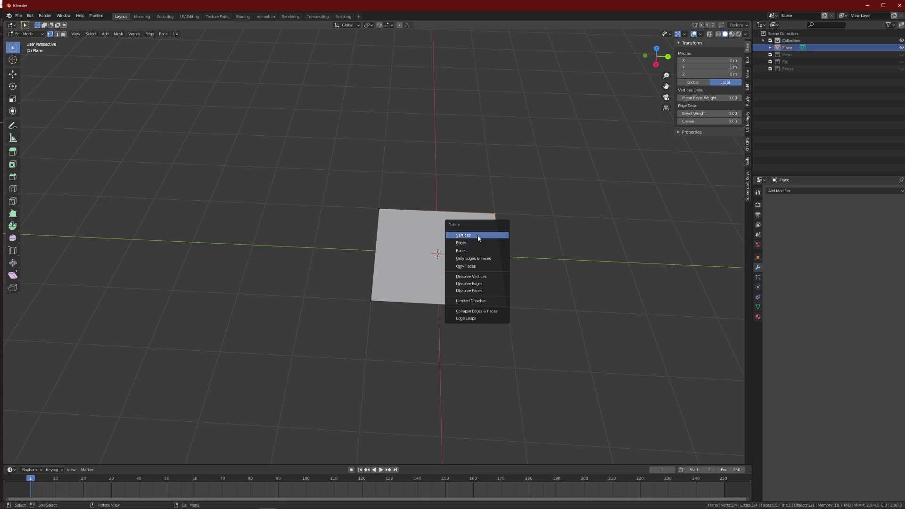
pyautogui.click(478, 237)
# Select the remaining edge and scale it down to about 0.1 of its length in the top view.
pyautogui.scroll(3, 460, 255)
pyautogui.moveTo(473, 130); pyautogui.dragTo(338, 367)
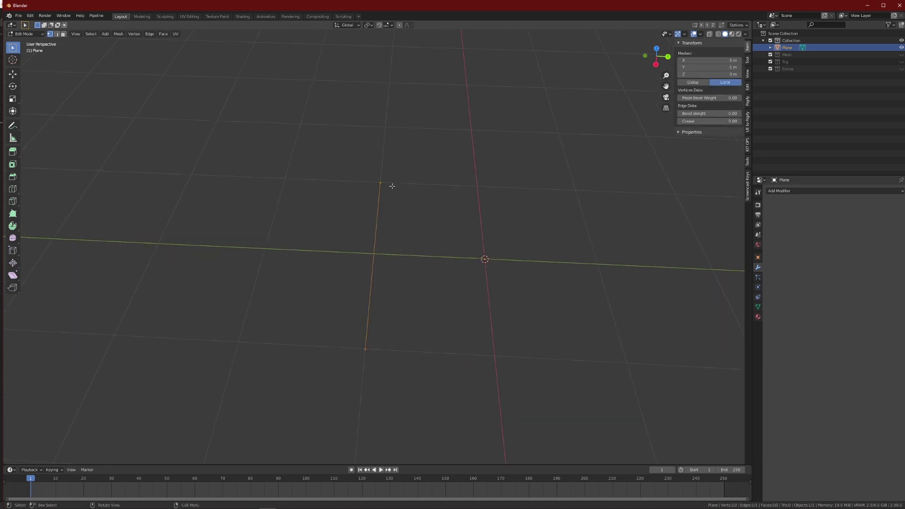
pyautogui.keyDown('alt'); pyautogui.moveTo(367, 196); pyautogui.dragTo(396, 240, button='middle'); pyautogui.keyUp('alt')
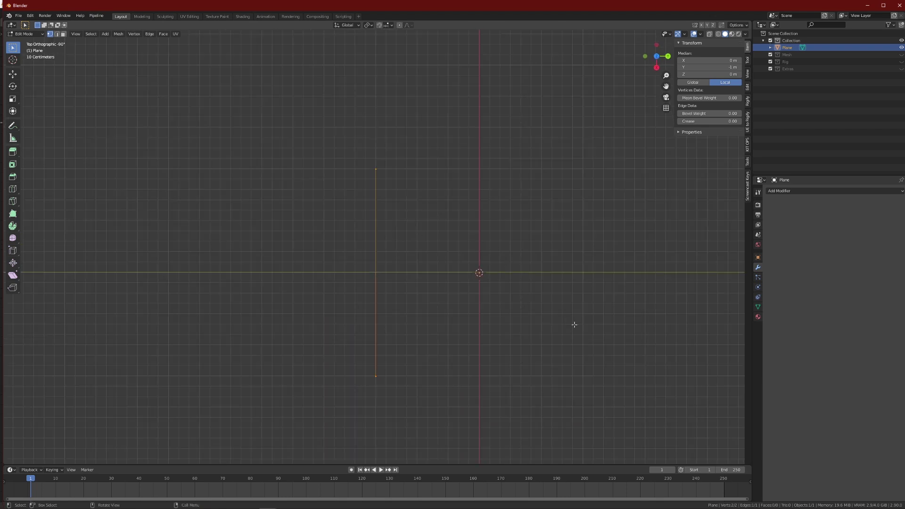
pyautogui.press('s')
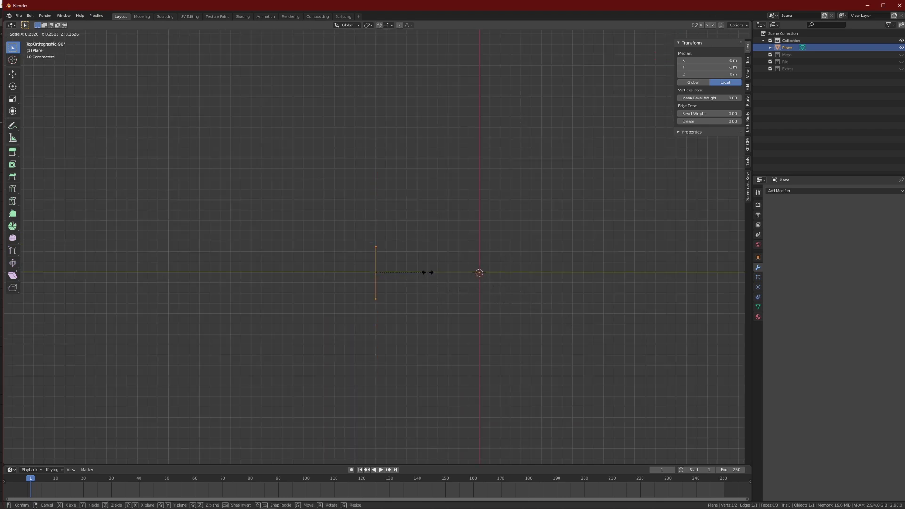
pyautogui.click(397, 273)
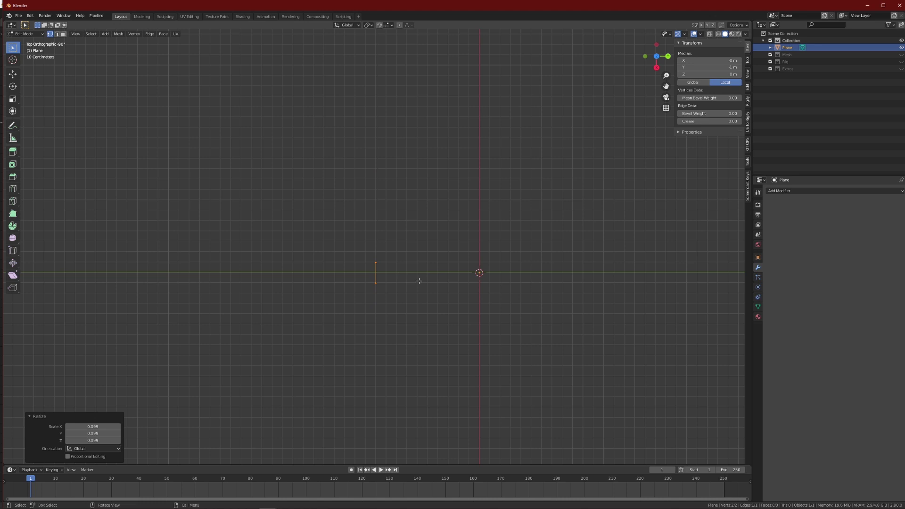
# Move the short edge onto the X axis just beside the origin, centred at about 0.18 m in X.
pyautogui.press('g')
pyautogui.click(543, 303)
pyautogui.press('g')
pyautogui.press('y')
pyautogui.click(527, 287)
pyautogui.scroll(3, 525, 287)
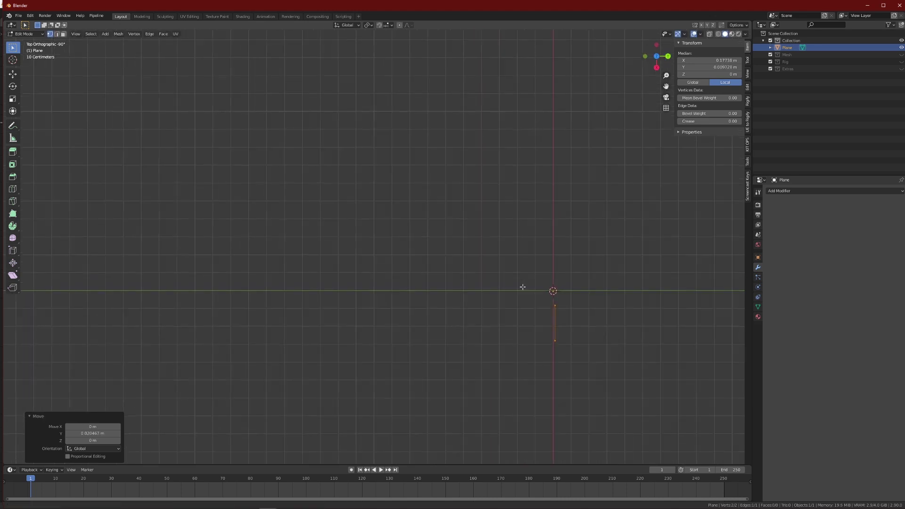
pyautogui.keyDown('shift'); pyautogui.moveTo(521, 286); pyautogui.dragTo(394, 204, button='middle'); pyautogui.keyUp('shift')
pyautogui.scroll(2, 461, 229)
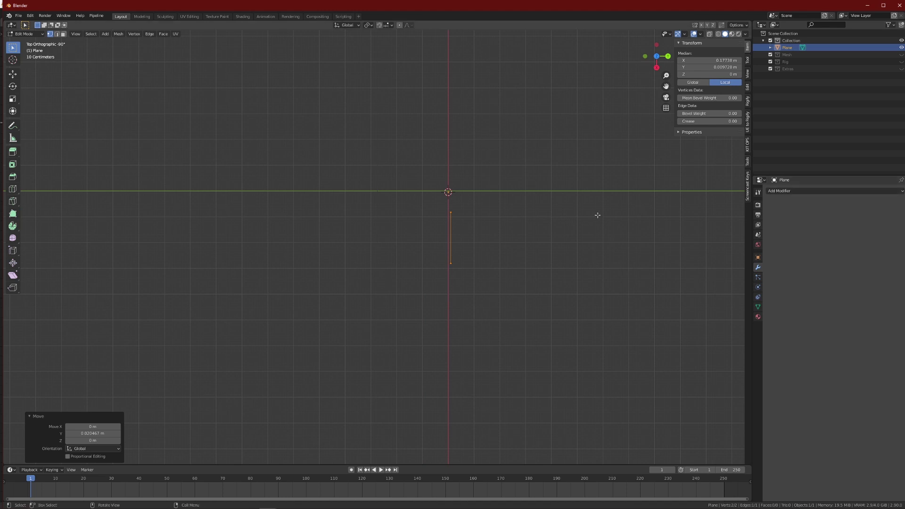
pyautogui.press('g')
pyautogui.click(548, 232)
# Add a Screw modifier to the edge in Object Mode and set its iterations to 3.
pyautogui.press('Tab')
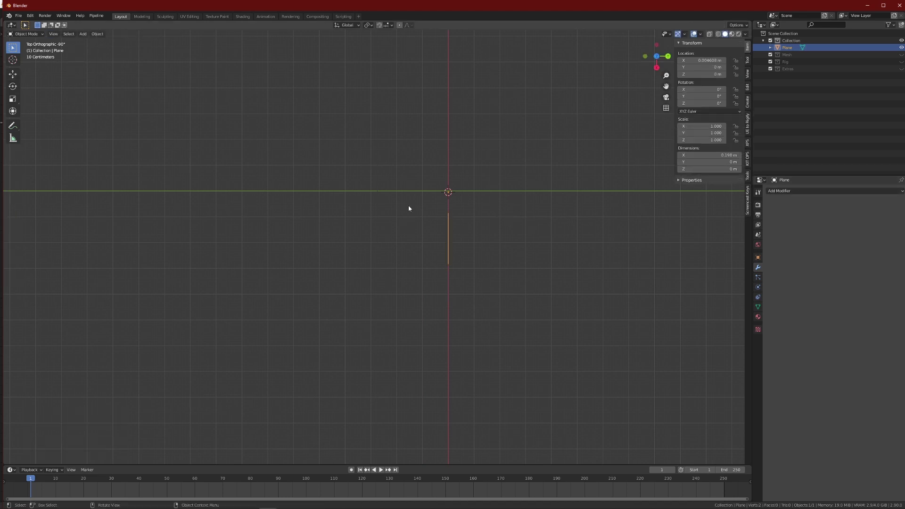
pyautogui.click(796, 190)
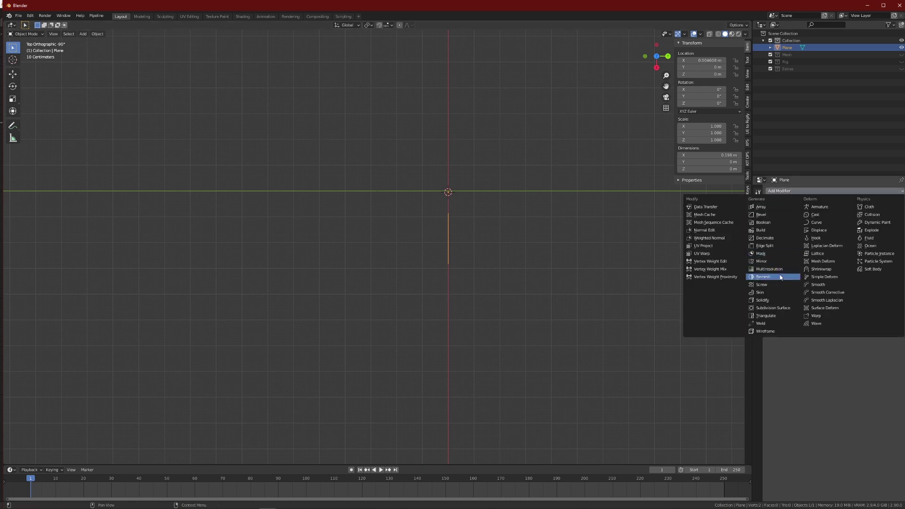
pyautogui.click(773, 285)
pyautogui.keyDown('shift'); pyautogui.scroll(2, 537, 241); pyautogui.keyUp('shift')
pyautogui.scroll(3, 472, 240)
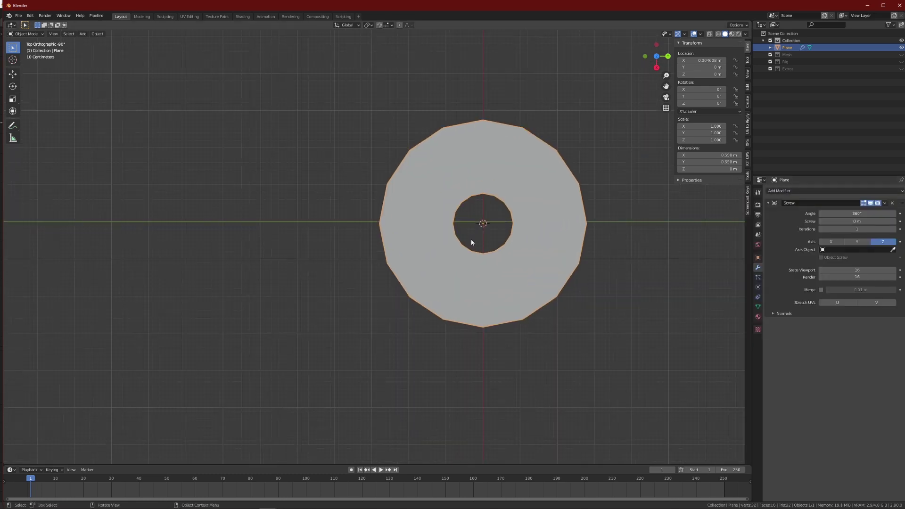
pyautogui.click(893, 229)
pyautogui.click(893, 229)
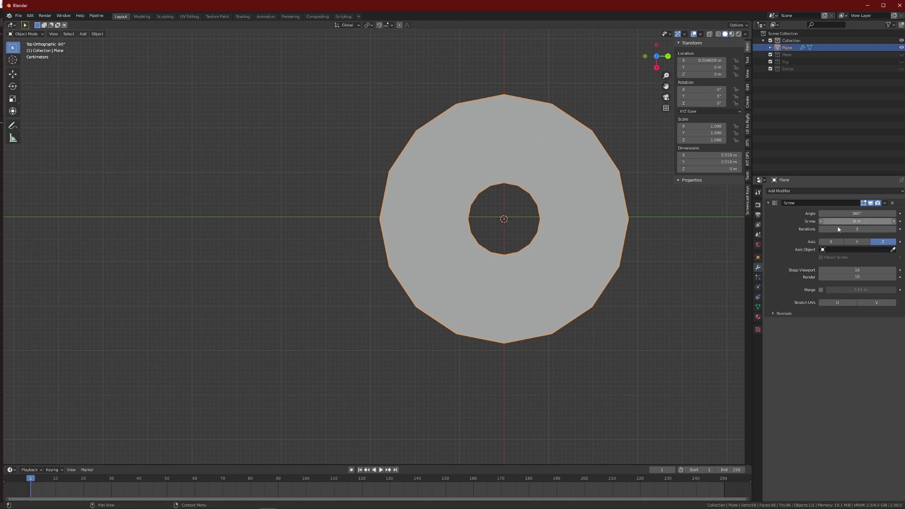
pyautogui.moveTo(677, 231); pyautogui.dragTo(670, 183, button='middle')
pyautogui.keyDown('shift'); pyautogui.moveTo(670, 183); pyautogui.dragTo(610, 217, button='middle'); pyautogui.keyUp('shift')
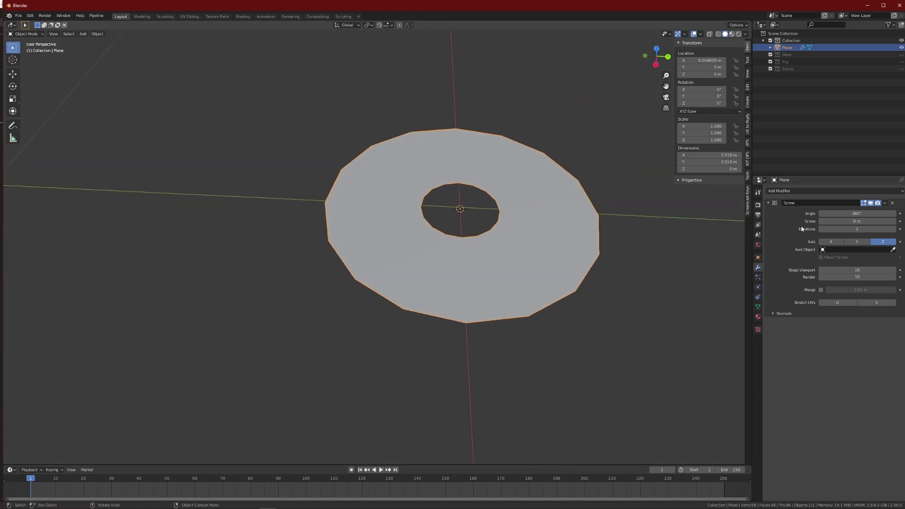
# Set the Screw modifier's screw offset to 0.1 m.
pyautogui.click(894, 222)
pyautogui.moveTo(543, 257); pyautogui.dragTo(543, 232, button='middle')
pyautogui.moveTo(549, 145); pyautogui.dragTo(515, 156, button='middle')
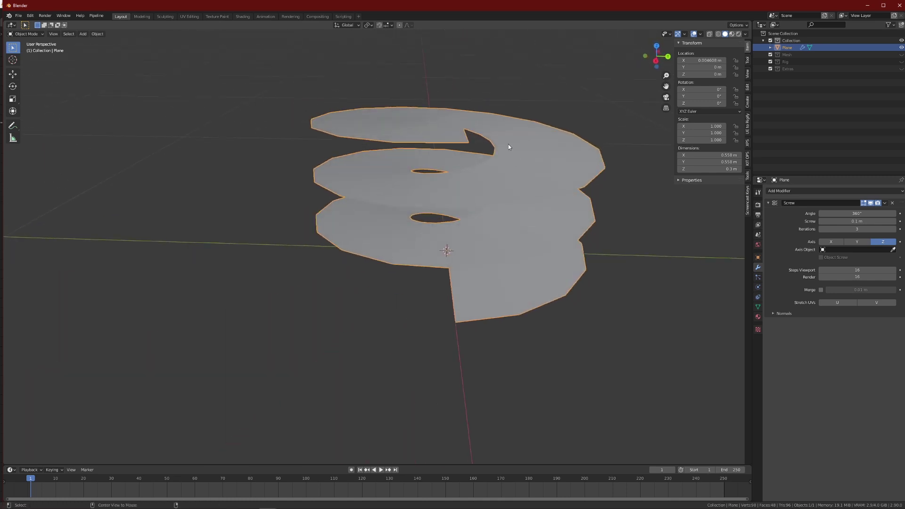
# Clear the spiral object's rotation, scale and location, and apply its Screw modifier.
pyautogui.hotkey('alt', 'r')
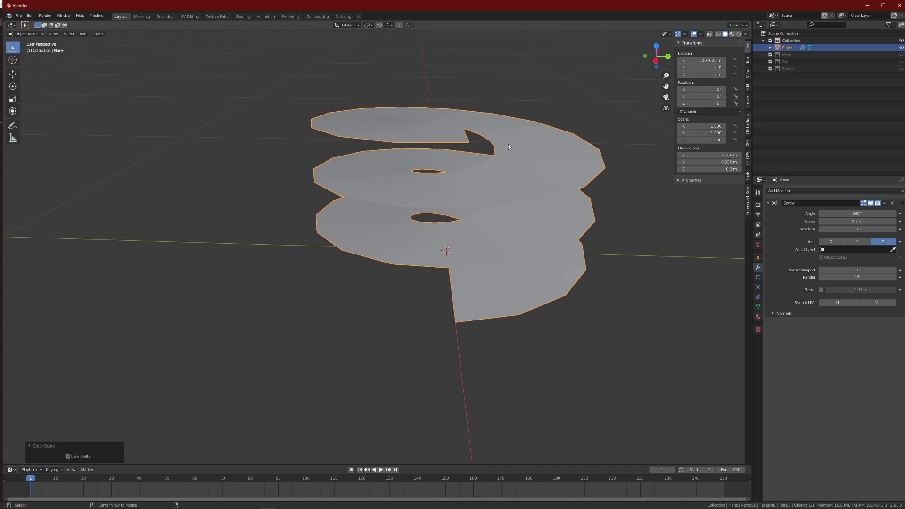
pyautogui.hotkey('alt', 'g')
pyautogui.moveTo(508, 144); pyautogui.dragTo(388, 229, button='middle')
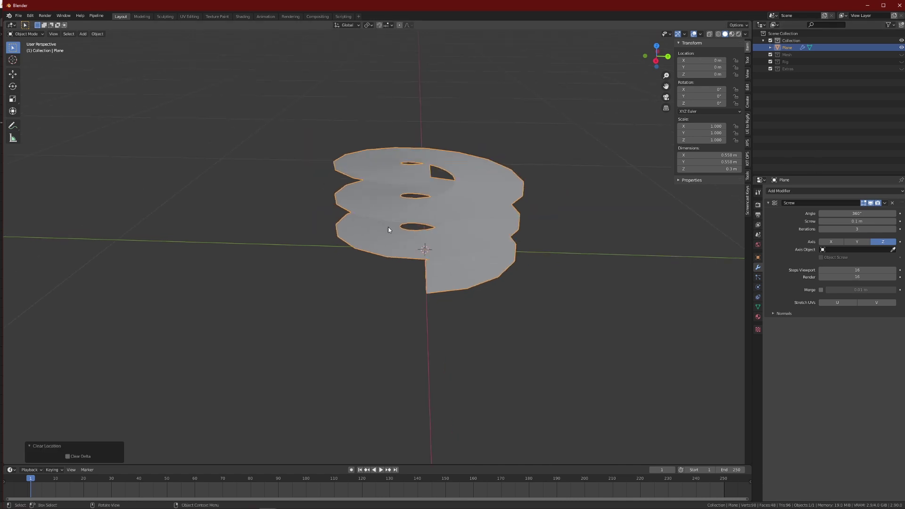
pyautogui.moveTo(491, 215); pyautogui.dragTo(509, 227, button='middle')
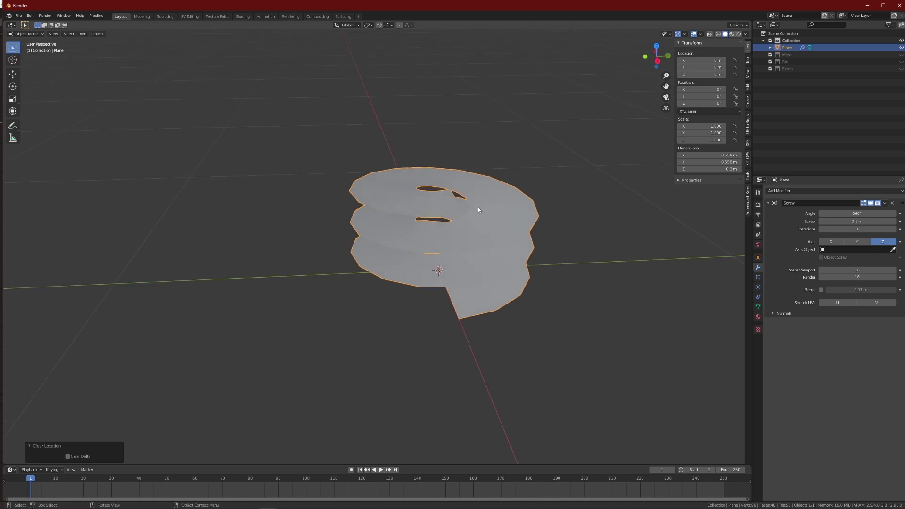
pyautogui.moveTo(474, 222); pyautogui.dragTo(495, 225, button='middle')
pyautogui.moveTo(537, 259); pyautogui.dragTo(538, 255, button='middle')
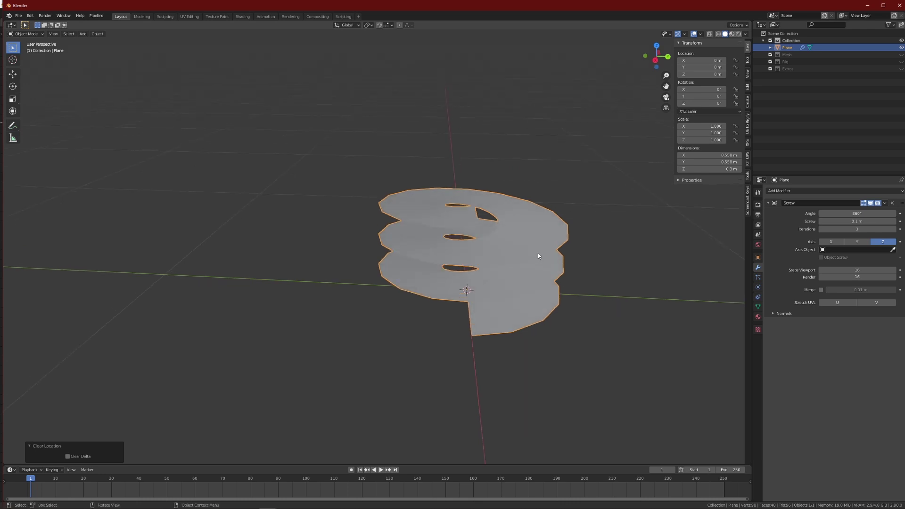
pyautogui.hotkey('ctrl', 'a')
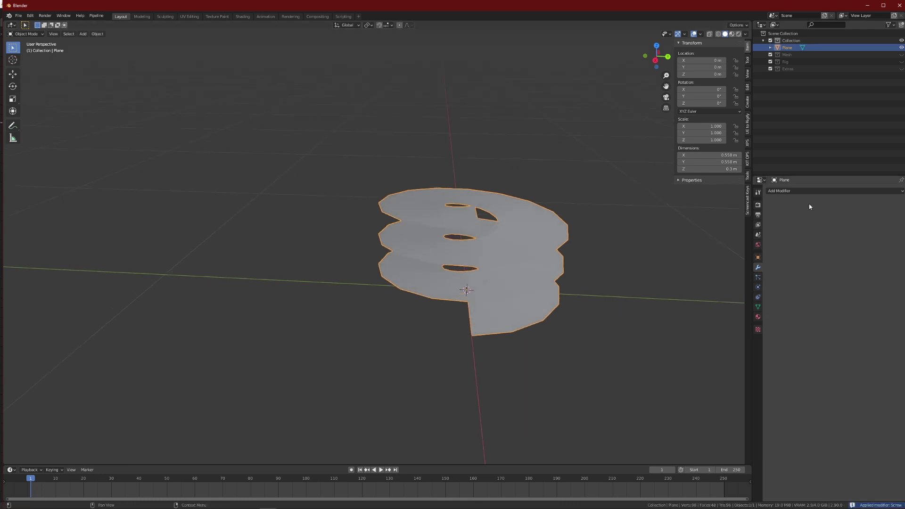
pyautogui.moveTo(572, 261); pyautogui.dragTo(550, 204, button='middle')
# Delete the spiral mesh's radial edges and outer edge loop in edge select mode, leaving only the inner helix line.
pyautogui.press('Tab')
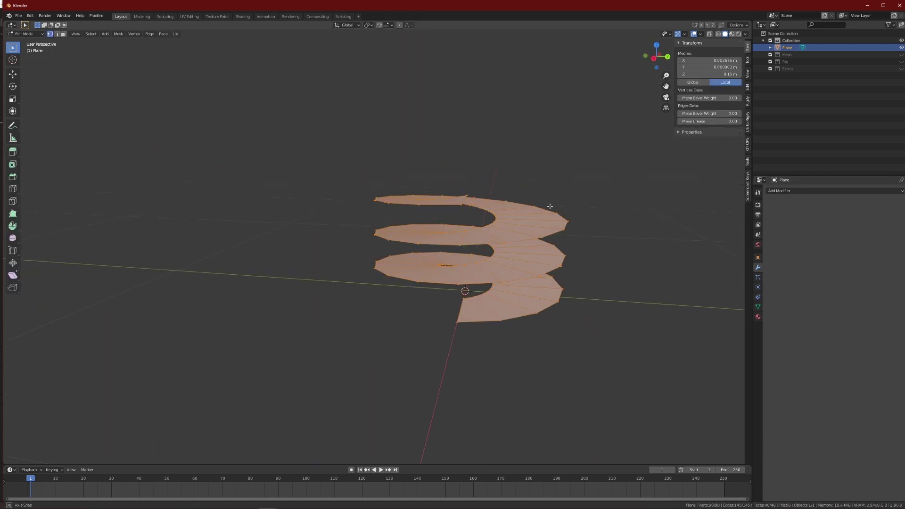
pyautogui.moveTo(432, 196); pyautogui.dragTo(559, 225, button='middle')
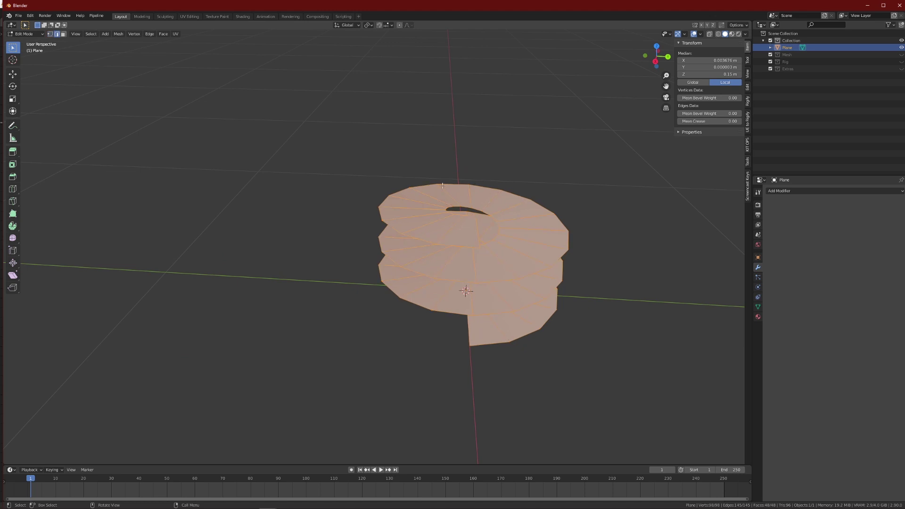
pyautogui.moveTo(442, 186); pyautogui.dragTo(538, 238, button='middle')
pyautogui.hotkey('alt', 'a')
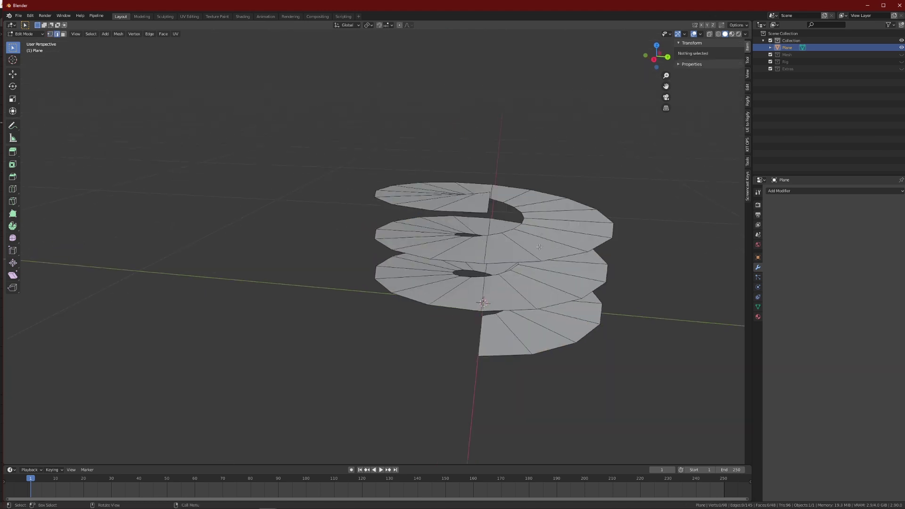
pyautogui.keyDown('ctrl'); pyautogui.keyDown('alt'); pyautogui.click(562, 237); pyautogui.keyUp('alt'); pyautogui.keyUp('ctrl')
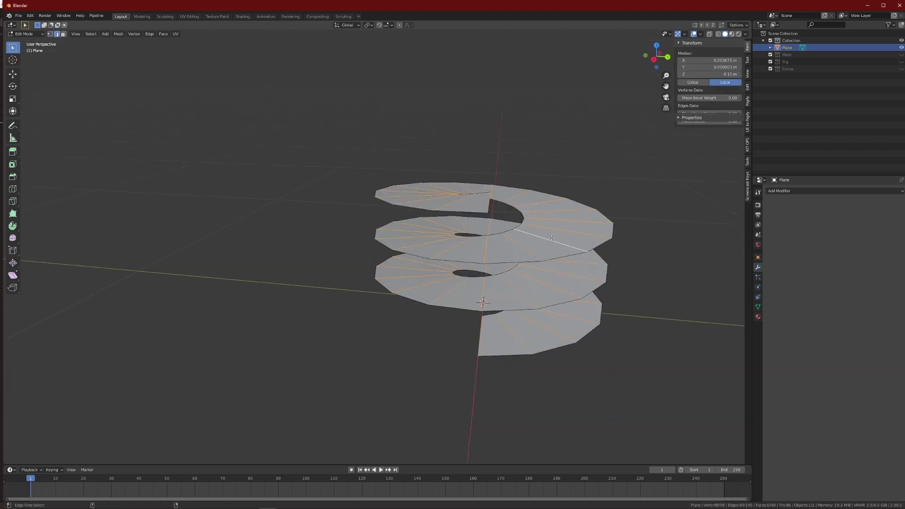
pyautogui.moveTo(562, 237); pyautogui.dragTo(527, 250, button='middle')
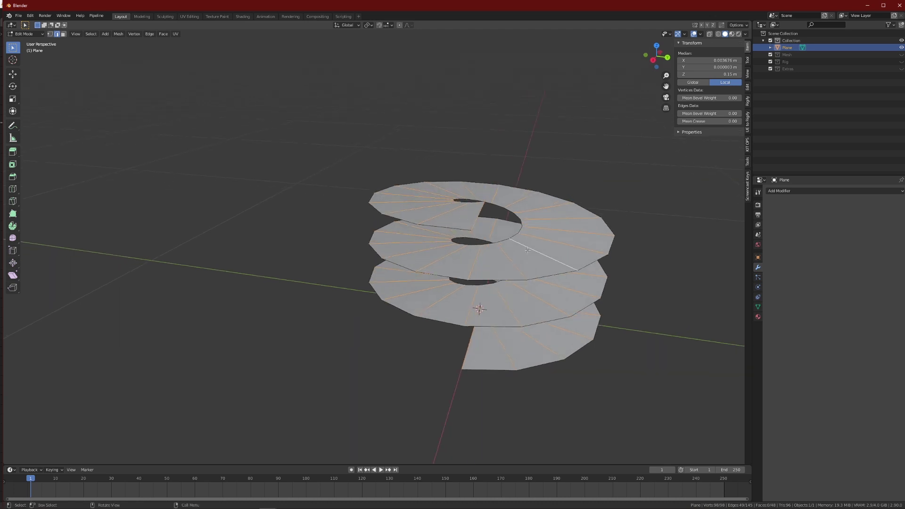
pyautogui.keyDown('alt'); pyautogui.keyDown('shift'); pyautogui.click(545, 275); pyautogui.keyUp('shift'); pyautogui.keyUp('alt')
pyautogui.moveTo(545, 276); pyautogui.dragTo(521, 267, button='middle')
pyautogui.moveTo(495, 174); pyautogui.dragTo(411, 274, button='middle')
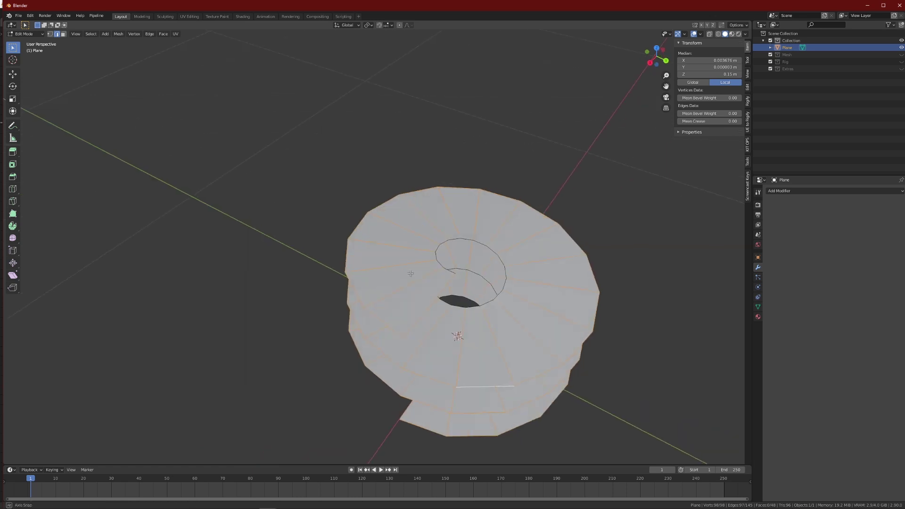
pyautogui.moveTo(537, 288); pyautogui.dragTo(438, 193, button='middle')
pyautogui.press('x')
pyautogui.click(528, 281)
# Return the helix to Object Mode and clear its rotation and location.
pyautogui.press('Tab')
pyautogui.press('Tab')
pyautogui.press('Tab')
pyautogui.scroll(2, 438, 195)
pyautogui.hotkey('alt', 'r')
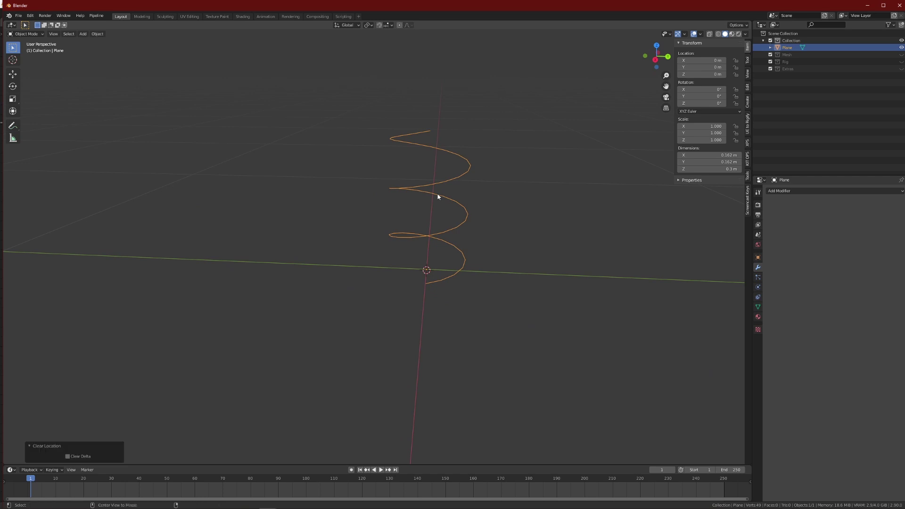
# Add a Simple Deform modifier to the helix and switch its mode to Taper.
pyautogui.moveTo(440, 184); pyautogui.dragTo(473, 188, button='middle')
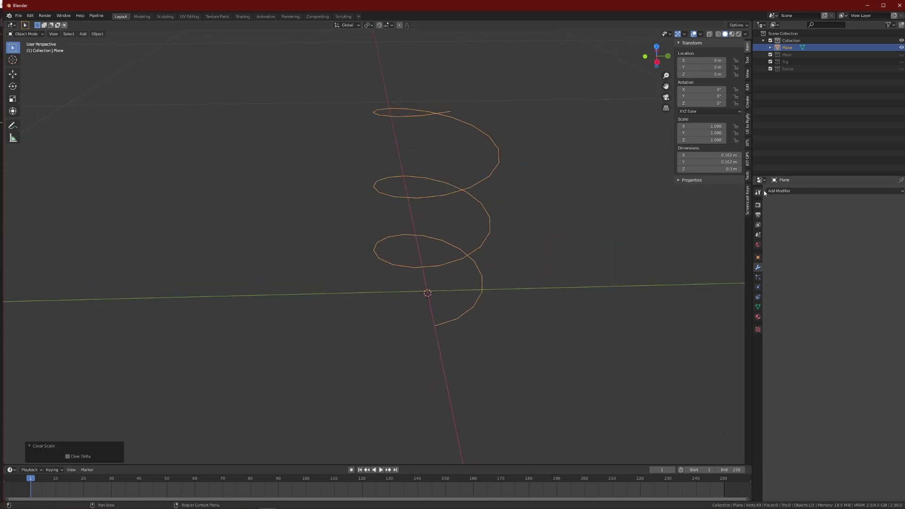
pyautogui.click(777, 191)
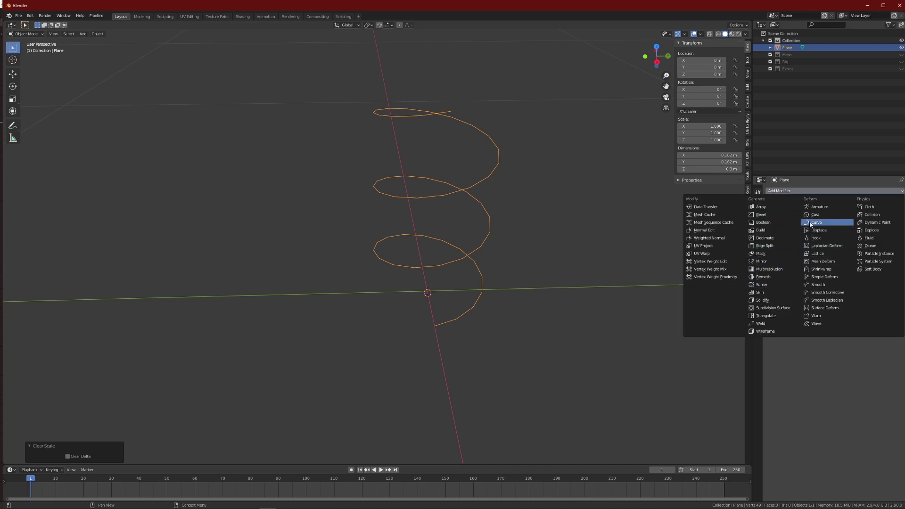
pyautogui.click(828, 277)
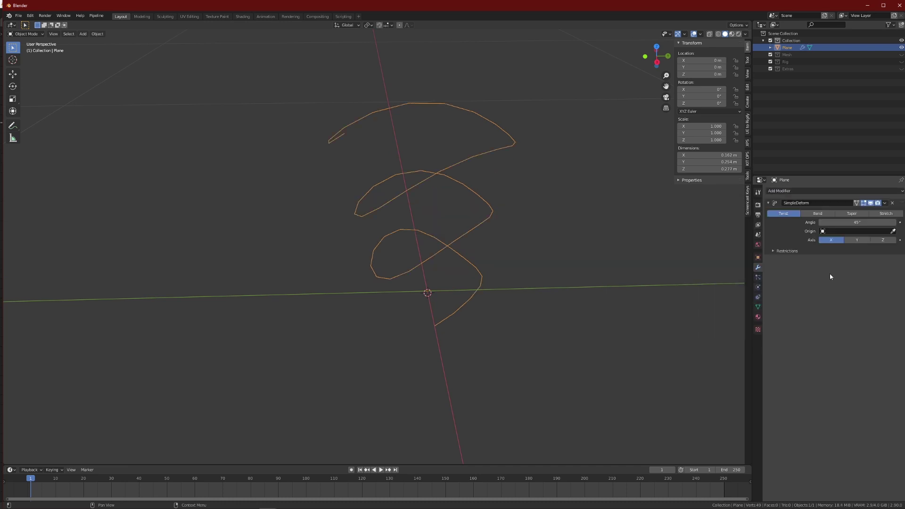
pyautogui.click(847, 214)
pyautogui.scroll(-1, 565, 255)
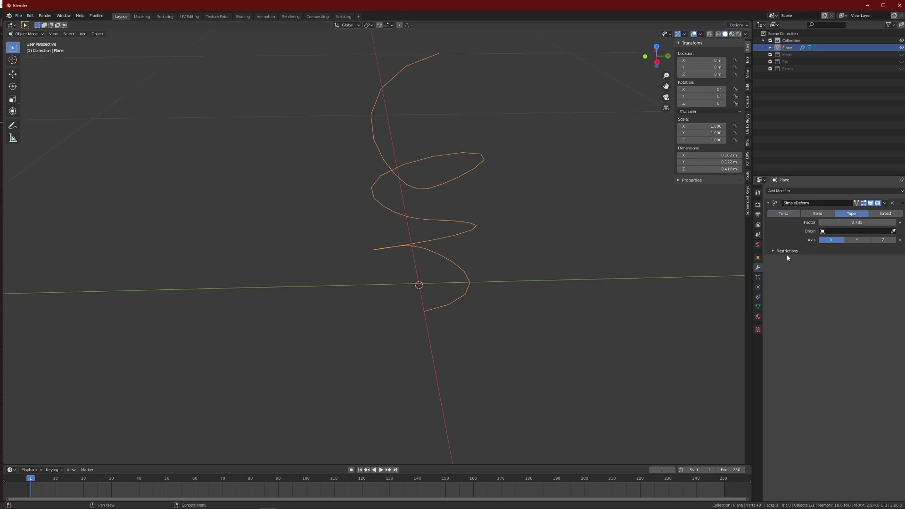
# Set the taper to the Z axis with a factor of about 2.3, and apply the Simple Deform modifier.
pyautogui.click(877, 240)
pyautogui.moveTo(596, 264); pyautogui.dragTo(573, 212, button='middle')
pyautogui.moveTo(843, 222); pyautogui.dragTo(880, 222)
pyautogui.moveTo(526, 225); pyautogui.dragTo(526, 193, button='middle')
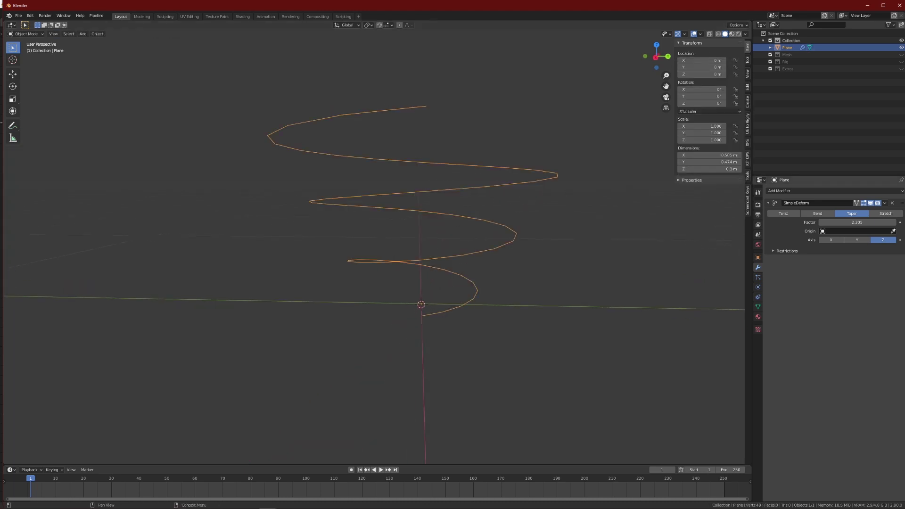
pyautogui.click(886, 204)
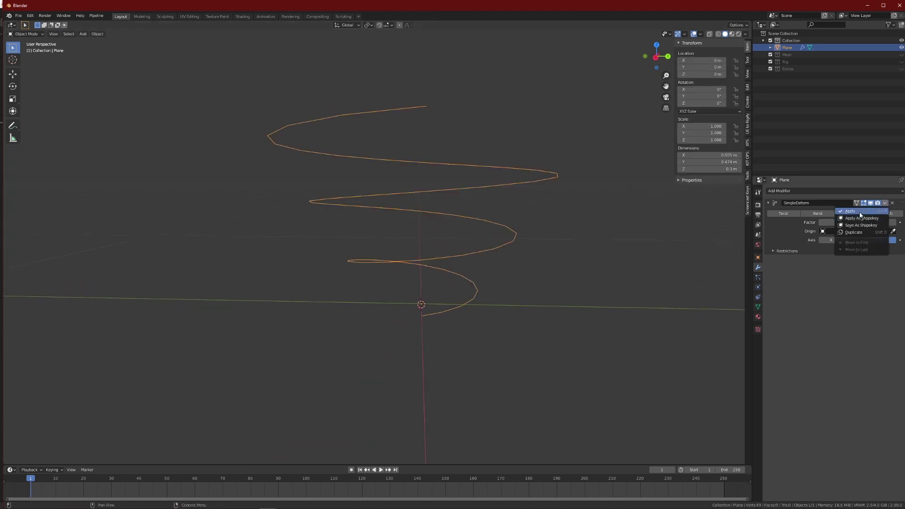
pyautogui.click(867, 218)
# Select all of the tapered helix's vertices in Edit Mode and flatten them by scaling to 0 along Z.
pyautogui.moveTo(549, 201); pyautogui.dragTo(533, 207, button='middle')
pyautogui.press('Tab')
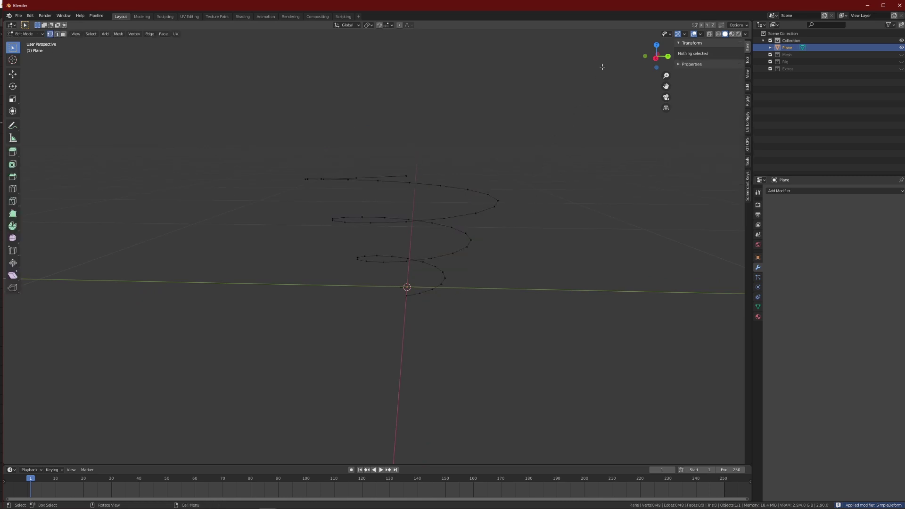
pyautogui.moveTo(602, 66); pyautogui.dragTo(232, 368)
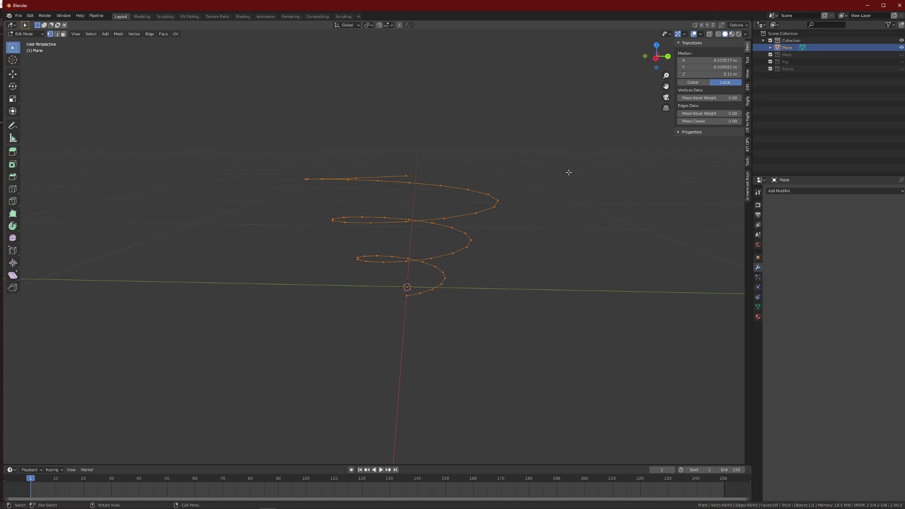
pyautogui.press('s')
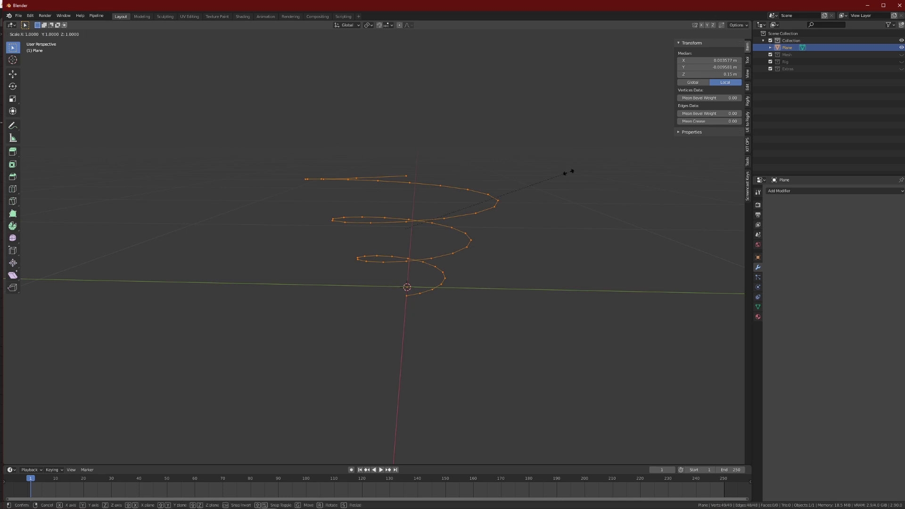
pyautogui.press('z')
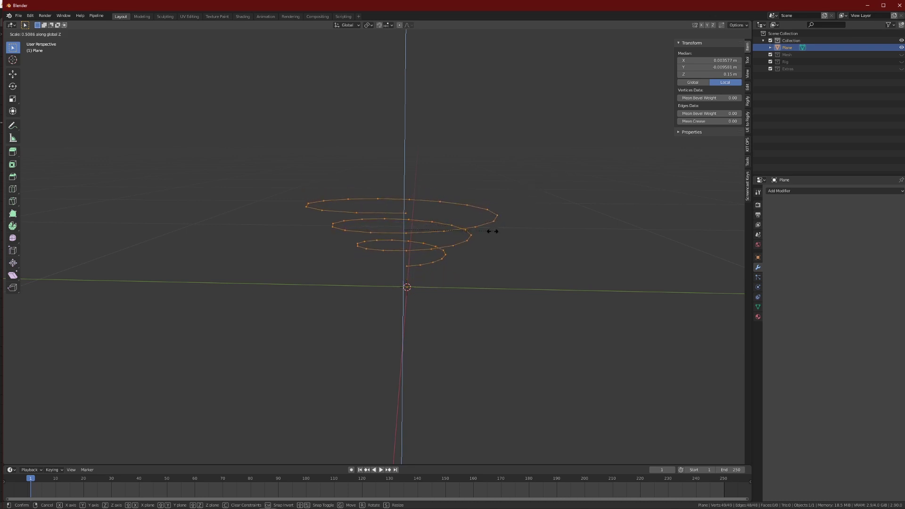
pyautogui.click(450, 232)
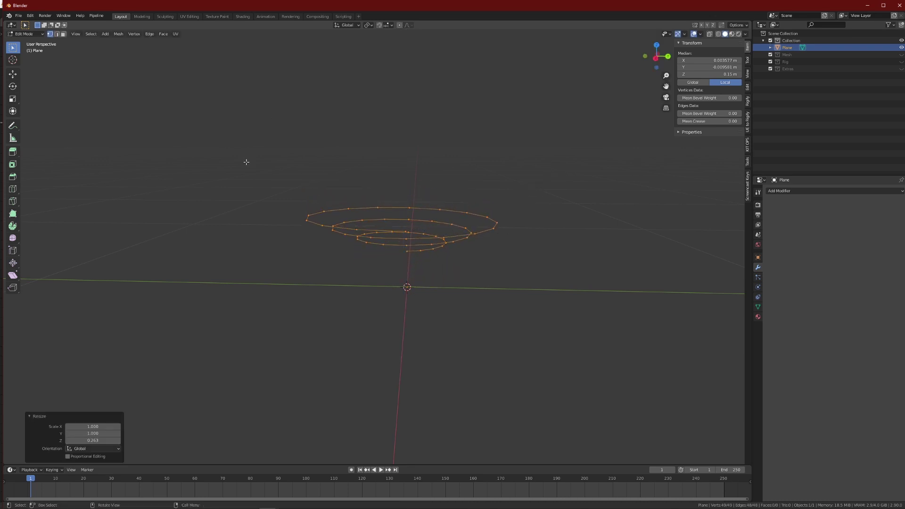
pyautogui.click(93, 440)
pyautogui.write('0')
pyautogui.press('Return')
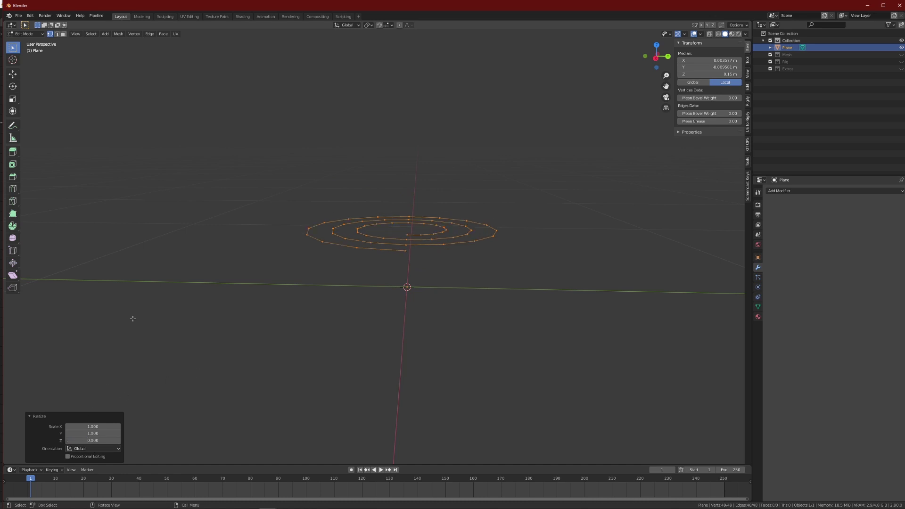
# Return the flattened spiral to Object Mode and clear its rotation and location.
pyautogui.moveTo(133, 318); pyautogui.dragTo(331, 206, button='middle')
pyautogui.press('Tab')
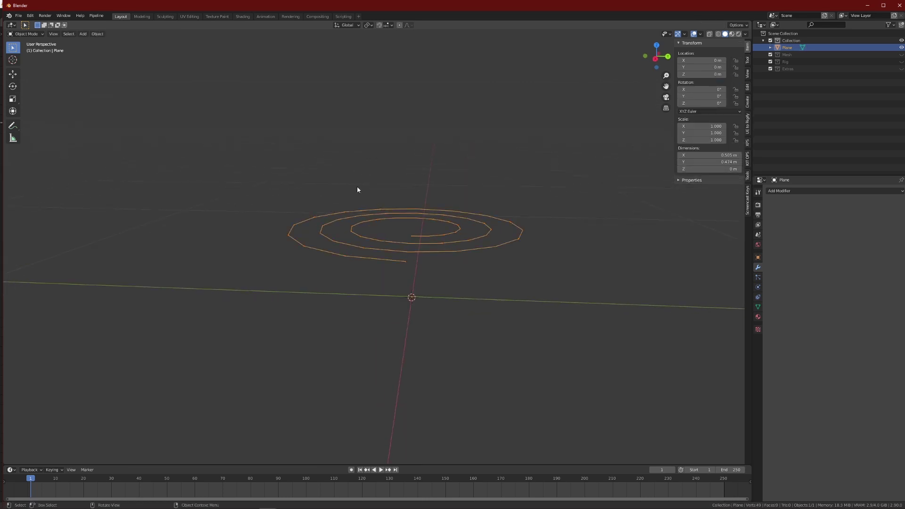
pyautogui.hotkey('alt', 'r')
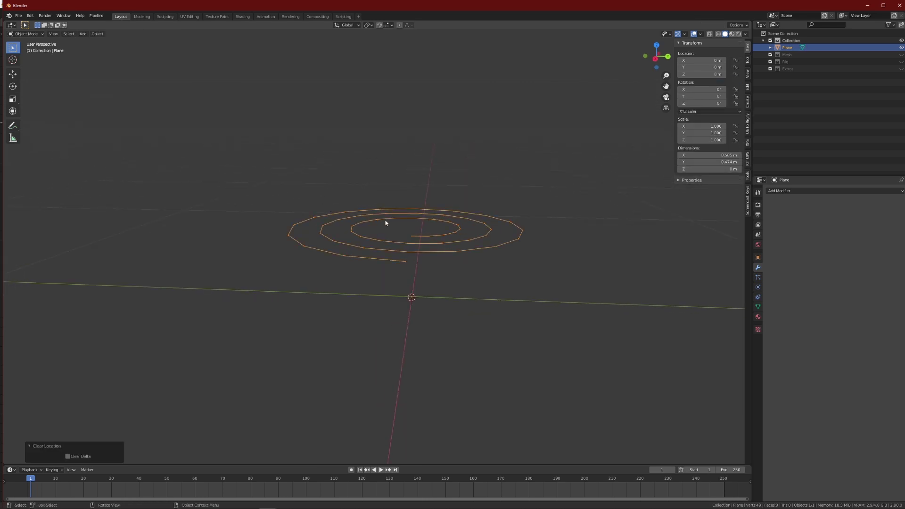
pyautogui.moveTo(385, 223); pyautogui.dragTo(402, 214, button='middle')
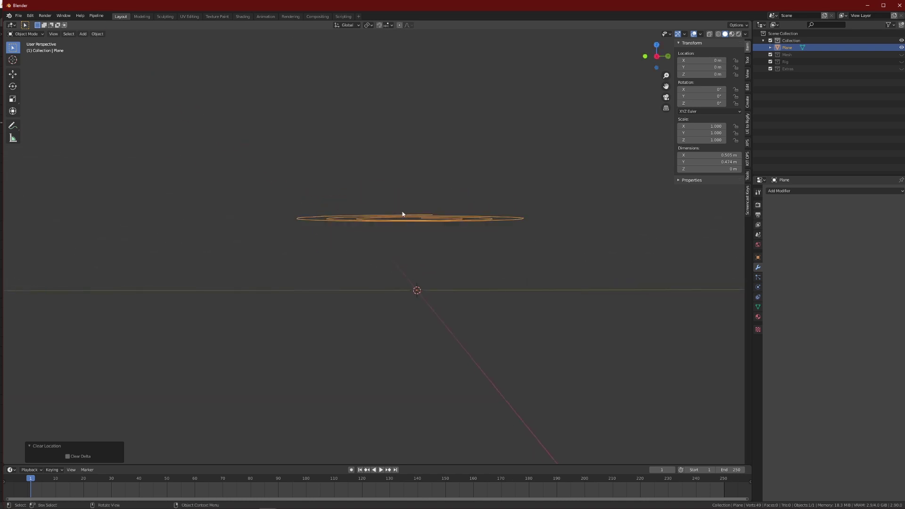
# Snap the flat spiral's origin to the 3D cursor with Selection to Cursor.
pyautogui.click(98, 37)
pyautogui.hotkey('shift', 'a')
pyautogui.hotkey('shift', 'a')
pyautogui.press('Escape')
pyautogui.hotkey('shift', 's')
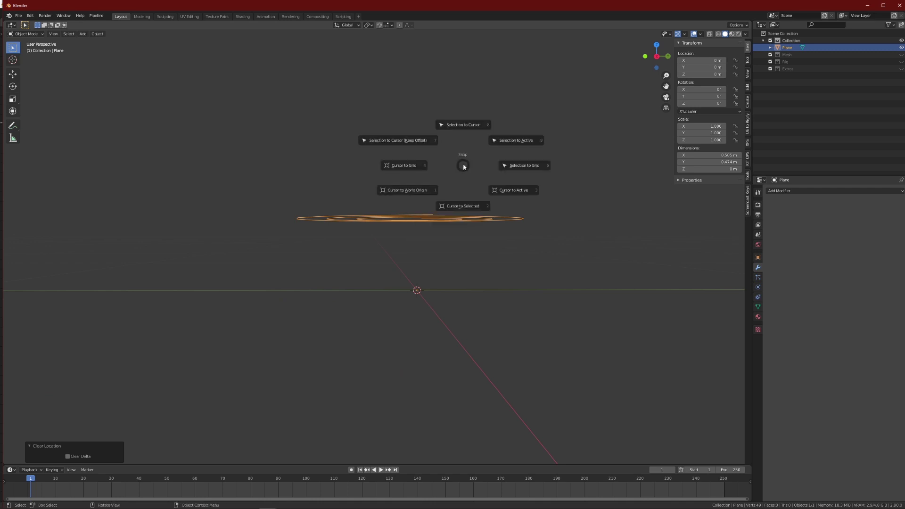
pyautogui.click(457, 128)
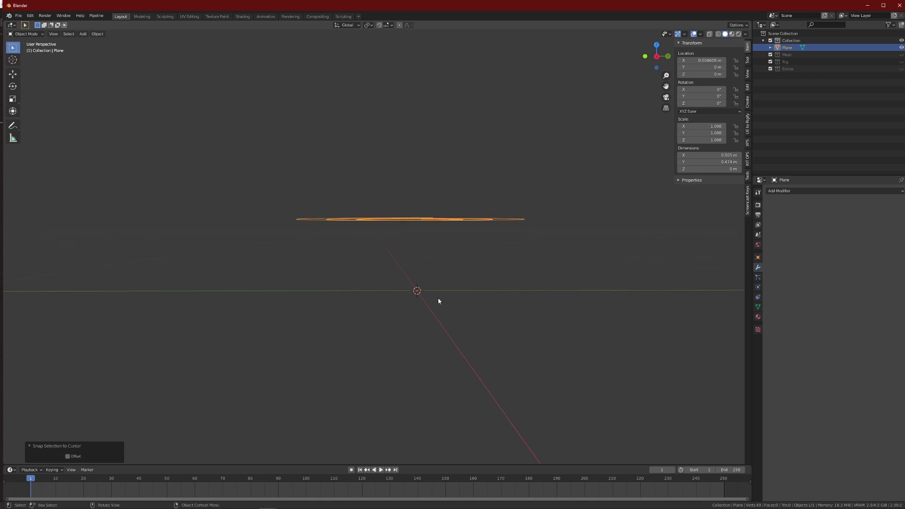
pyautogui.moveTo(438, 300); pyautogui.dragTo(417, 309, button='middle')
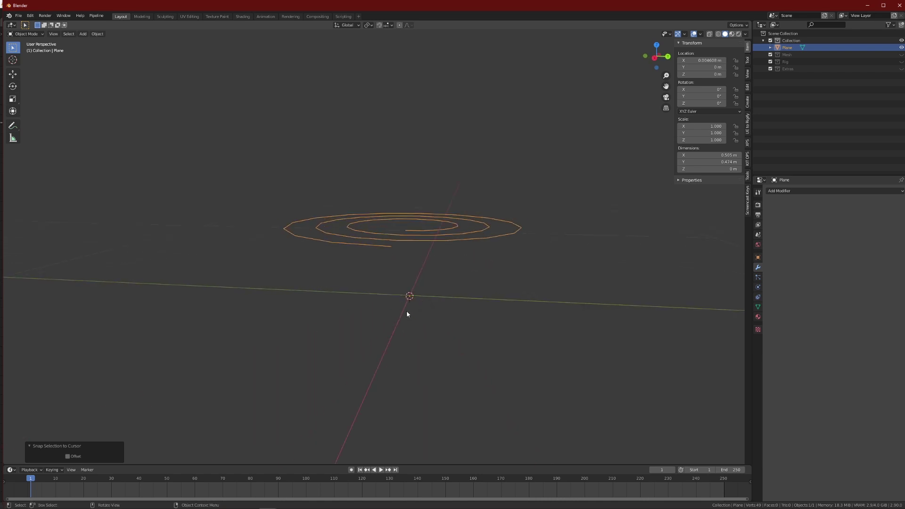
pyautogui.moveTo(407, 314); pyautogui.dragTo(413, 296, button='middle')
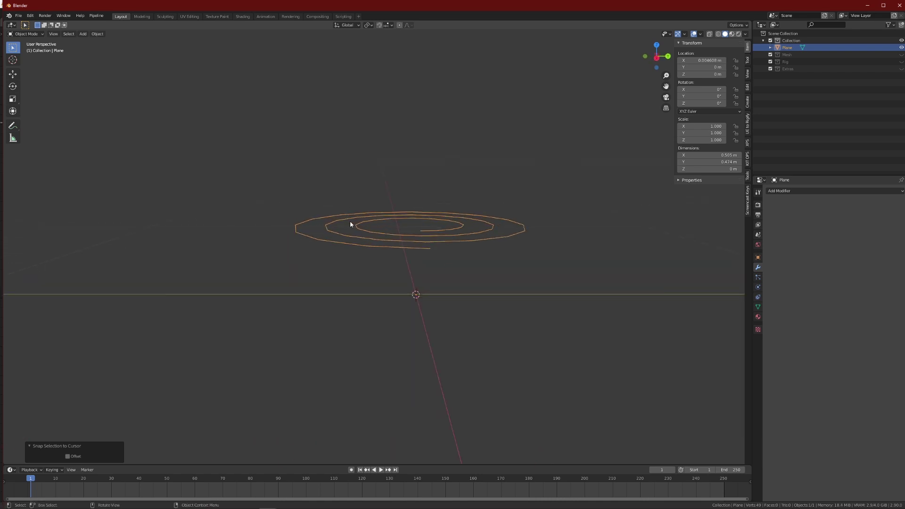
# Add a 2 m plane and move it about 1.2 m along the Y axis, beside the spiral.
pyautogui.moveTo(350, 221); pyautogui.dragTo(398, 205, button='middle')
pyautogui.hotkey('shift', 'a')
pyautogui.click(391, 166)
pyautogui.press('g')
pyautogui.press('y')
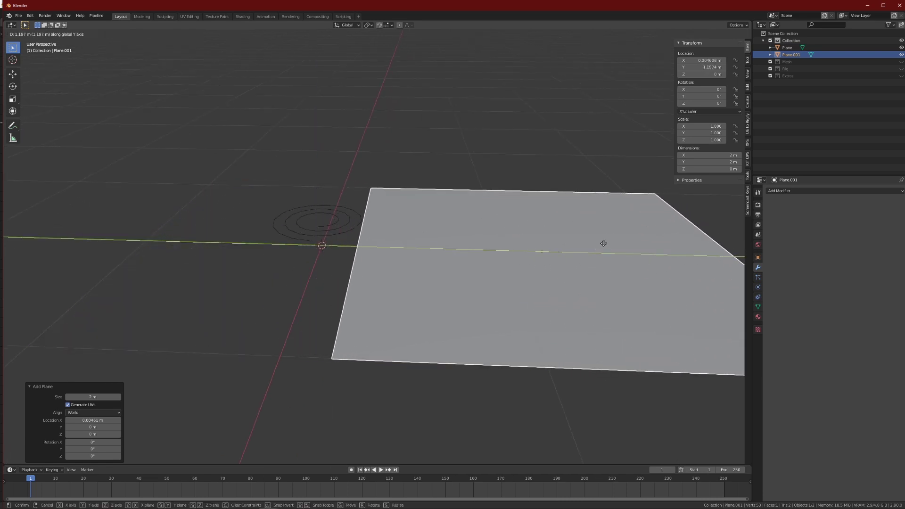
pyautogui.click(602, 243)
pyautogui.moveTo(602, 243); pyautogui.dragTo(386, 264, button='middle')
pyautogui.moveTo(461, 238); pyautogui.dragTo(464, 185, button='middle')
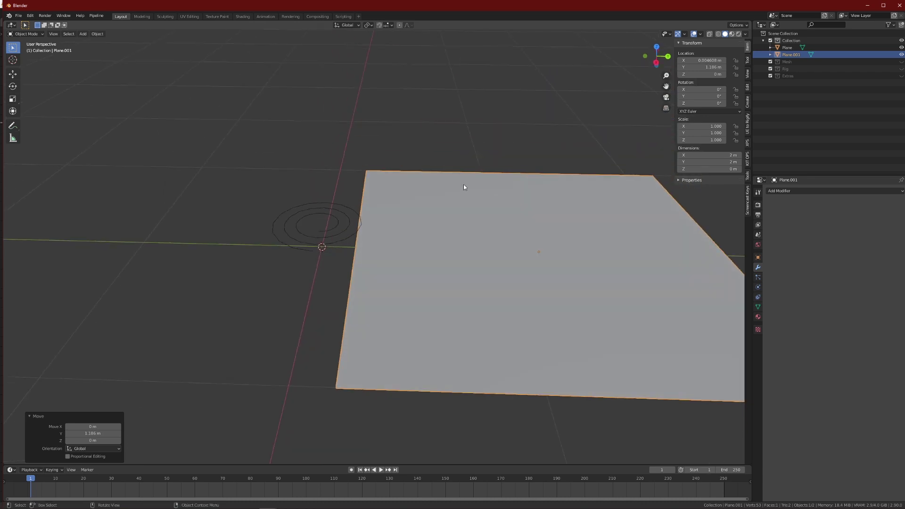
# Lengthen the plane in Edit Mode by moving the edge farthest from the spiral about 2.26 m along Y.
pyautogui.click(791, 190)
pyautogui.press('Tab')
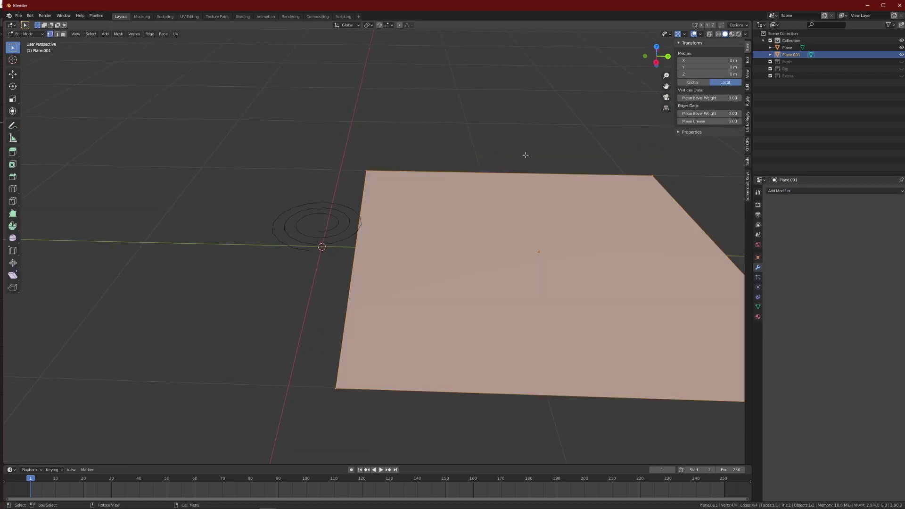
pyautogui.scroll(-5, 504, 172)
pyautogui.moveTo(640, 150); pyautogui.dragTo(482, 399)
pyautogui.keyDown('shift'); pyautogui.moveTo(532, 238); pyautogui.dragTo(408, 239, button='middle'); pyautogui.keyUp('shift')
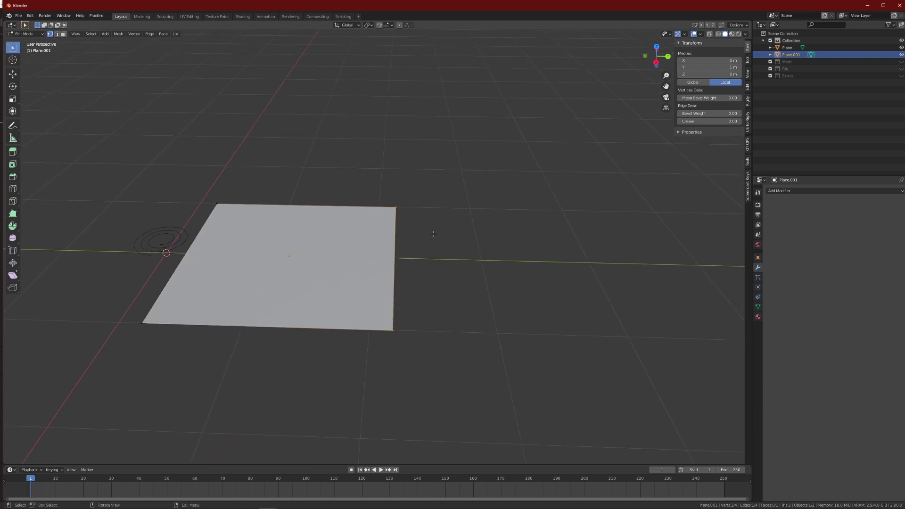
pyautogui.press('g')
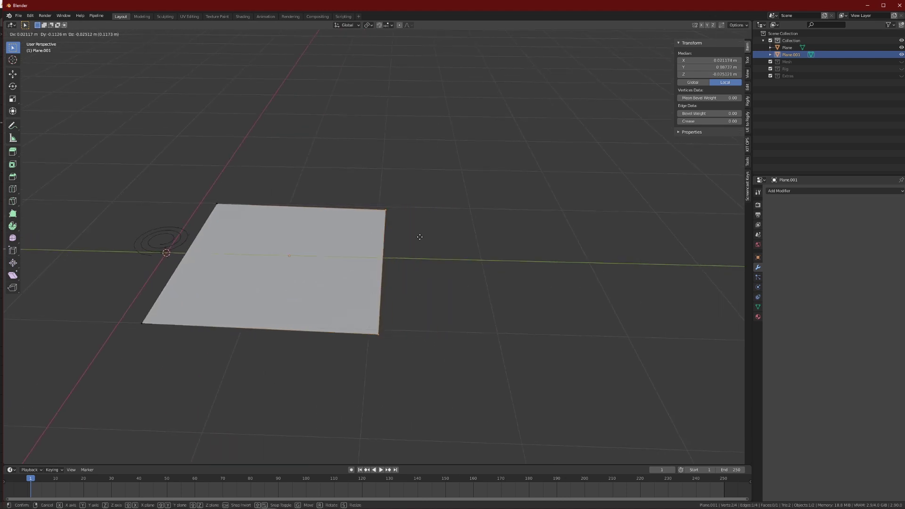
pyautogui.press('x')
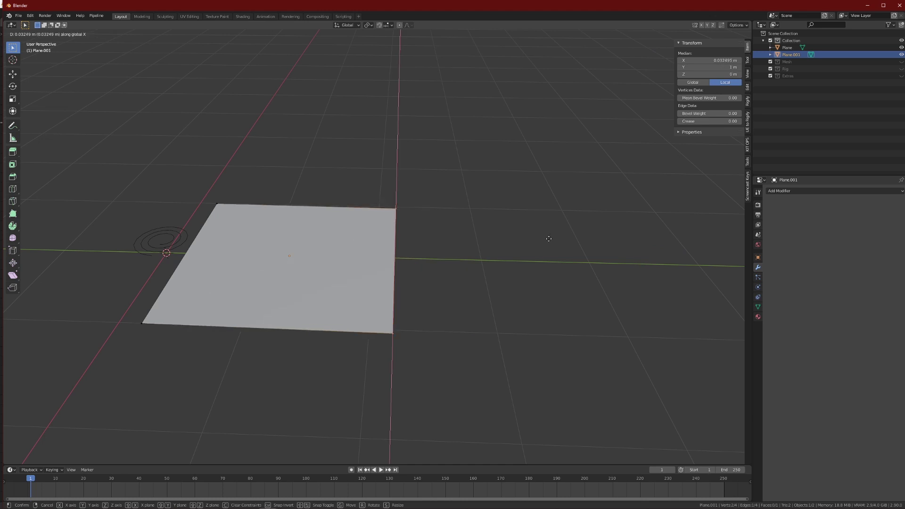
pyautogui.press('y')
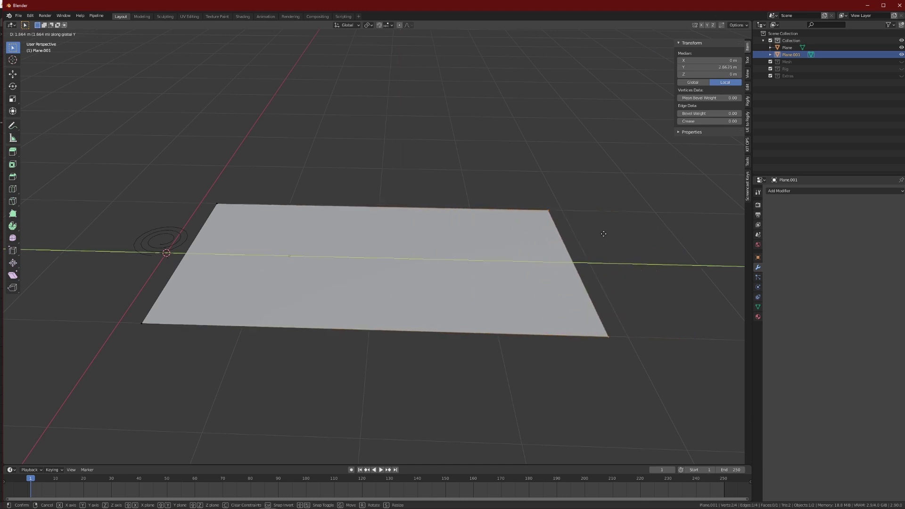
pyautogui.click(676, 236)
pyautogui.scroll(-3, 377, 226)
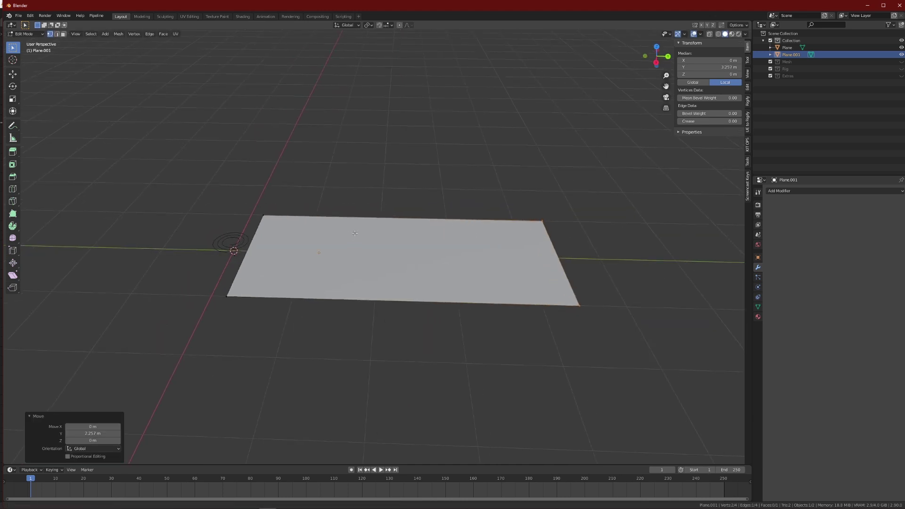
# Select the entire lengthened plane and subdivide it with 10 cuts.
pyautogui.scroll(3, 378, 226)
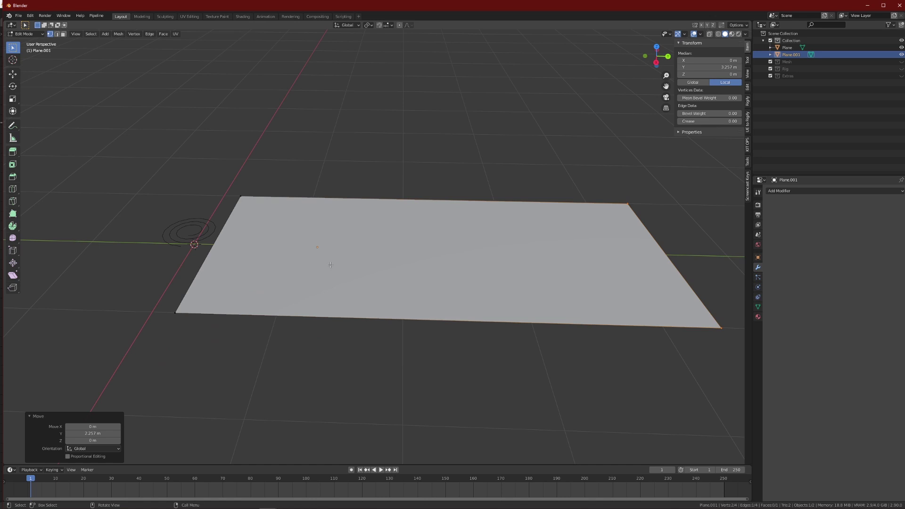
pyautogui.moveTo(697, 154); pyautogui.dragTo(120, 439)
pyautogui.keyDown('shift'); pyautogui.moveTo(742, 274); pyautogui.dragTo(615, 379); pyautogui.keyUp('shift')
pyautogui.rightClick(401, 248)
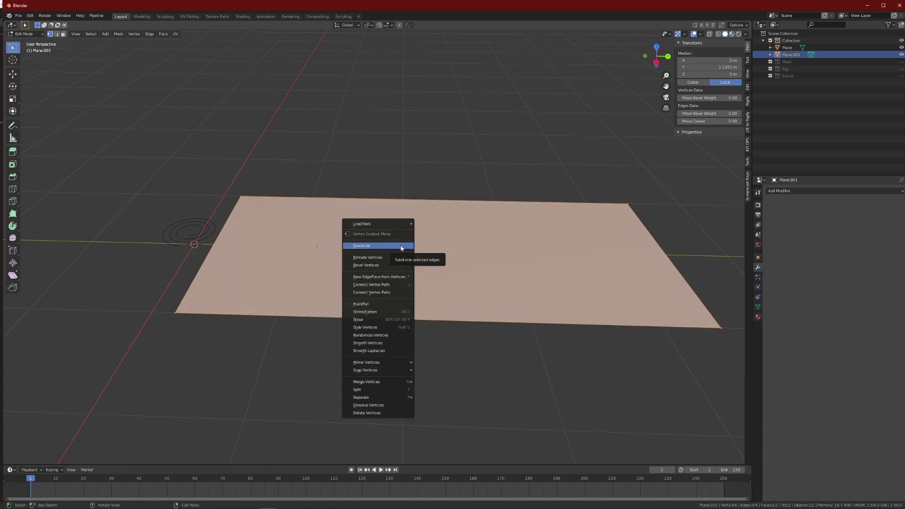
pyautogui.click(401, 246)
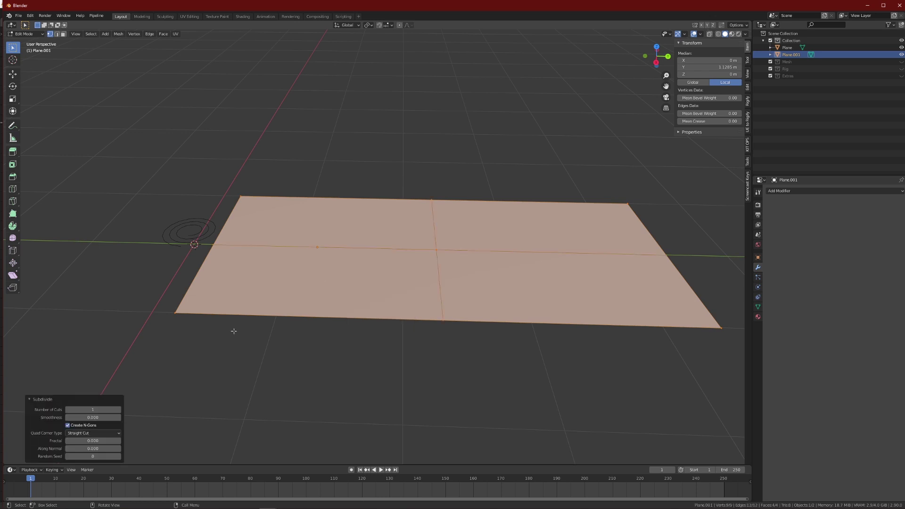
pyautogui.click(98, 409)
pyautogui.press('Return')
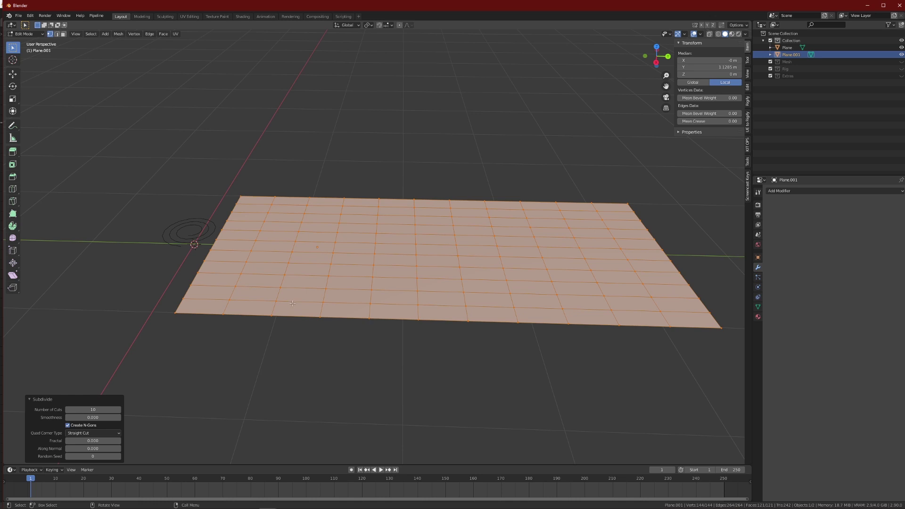
# Set the plane's subdivision to 20 cuts and return to Object Mode.
pyautogui.scroll(-2, 292, 303)
pyautogui.click(95, 409)
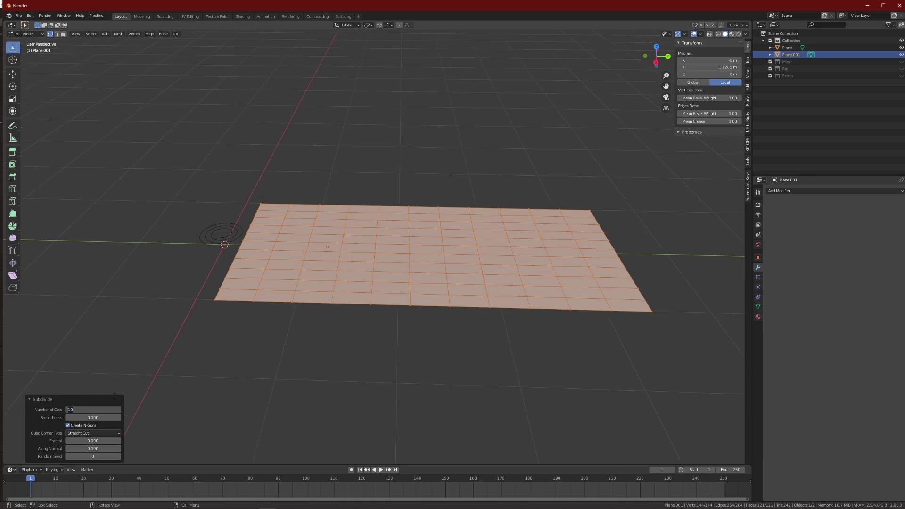
pyautogui.write('20')
pyautogui.press('Return')
pyautogui.press('Tab')
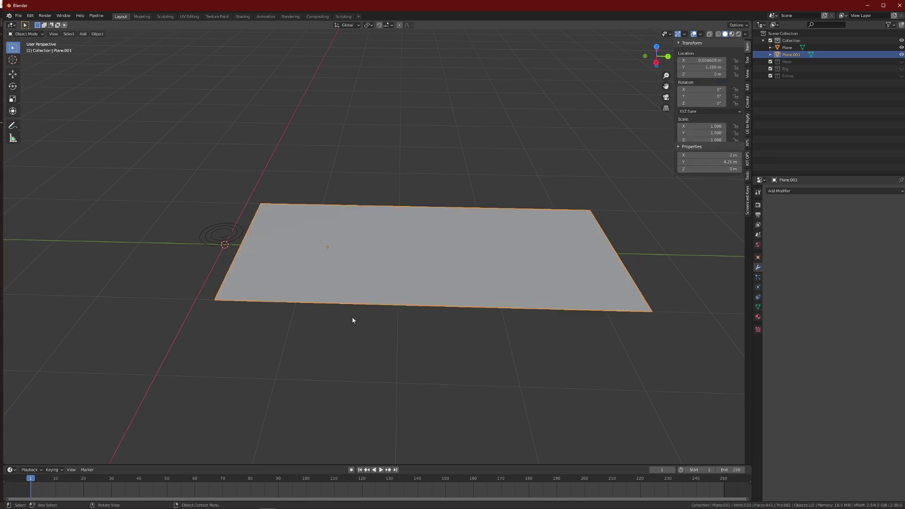
pyautogui.press('Tab')
pyautogui.press('Tab')
# Add a Subdivision Surface modifier to the lengthened plane, set it to Simple and reduce its render level to 1.
pyautogui.scroll(1, 494, 248)
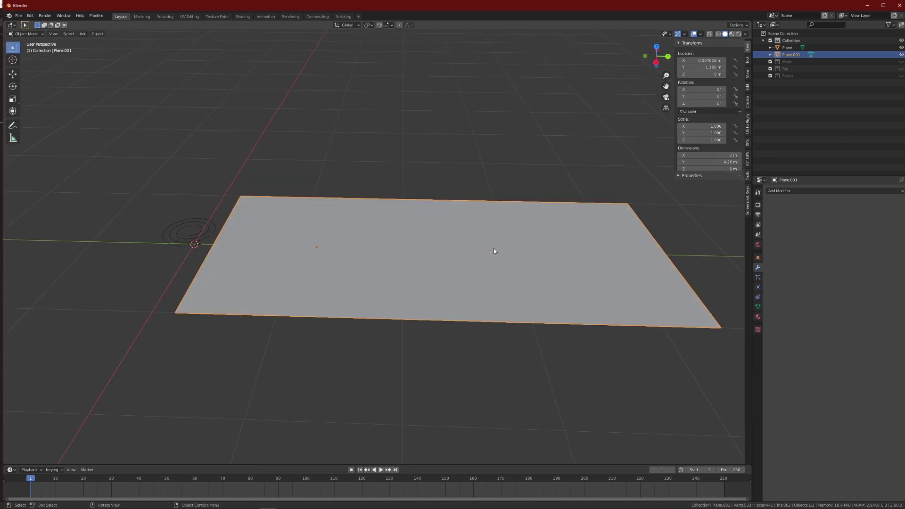
pyautogui.click(801, 191)
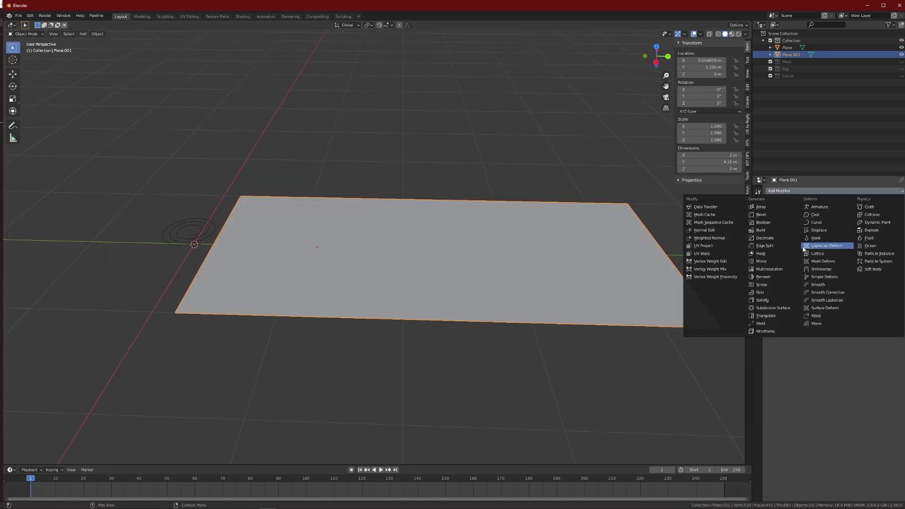
pyautogui.click(772, 308)
pyautogui.click(822, 230)
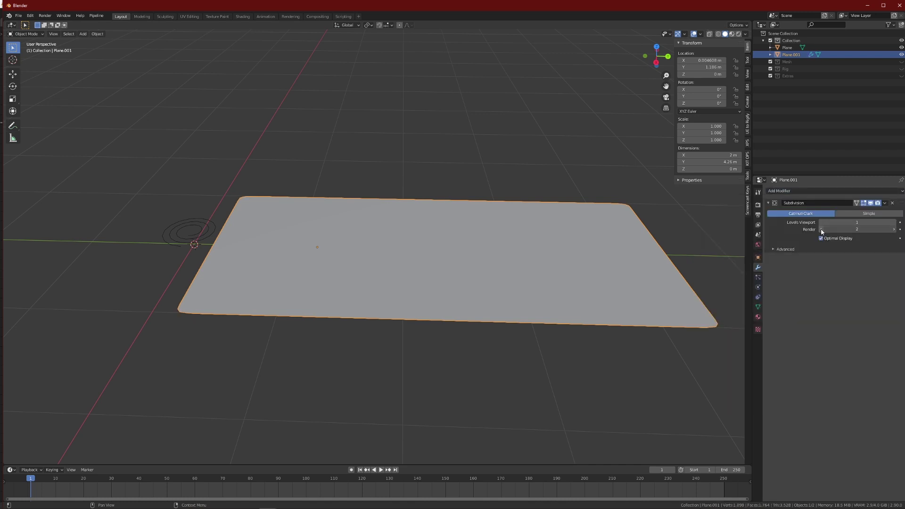
pyautogui.click(852, 214)
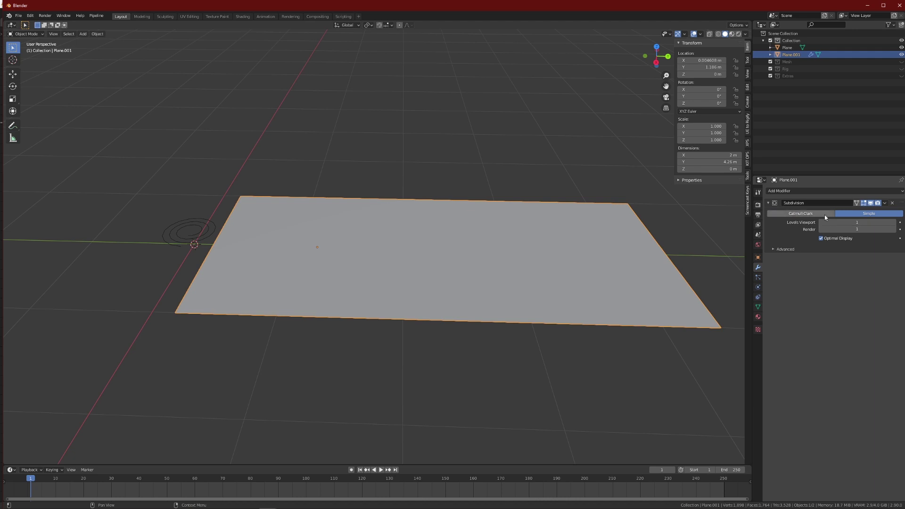
# Add a Curve modifier to the plane after the Subdivision modifier and check its available curve objects.
pyautogui.click(825, 191)
pyautogui.click(824, 223)
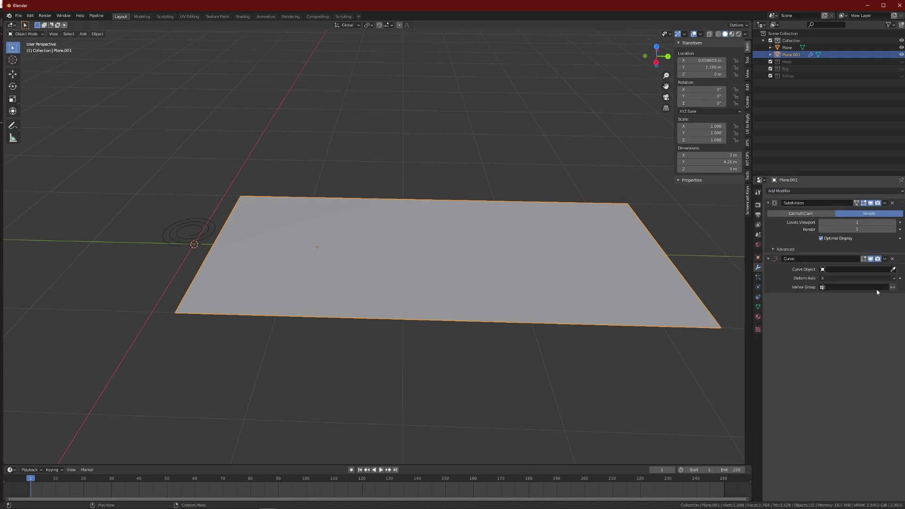
pyautogui.click(857, 270)
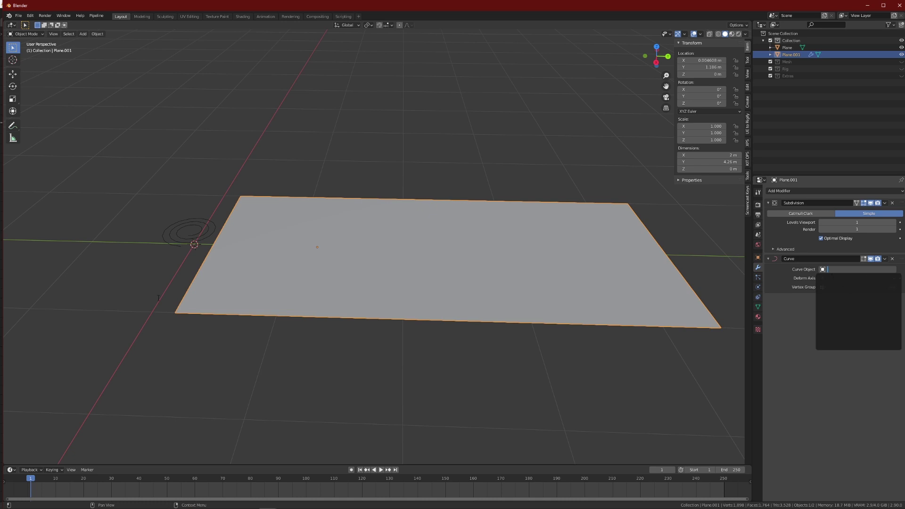
pyautogui.click(203, 231)
# Select the spiral and examine its shape, open ends and position relative to the plane from several angles.
pyautogui.click(201, 229)
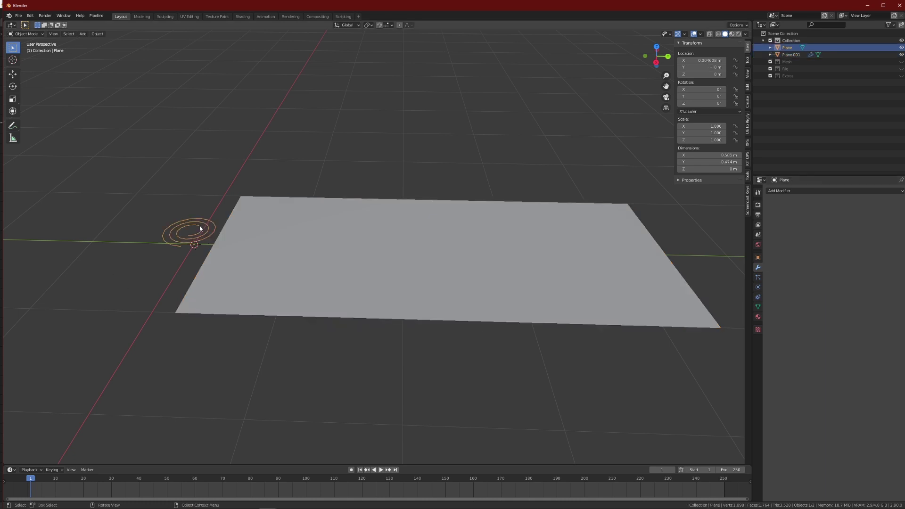
pyautogui.keyDown('shift'); pyautogui.moveTo(200, 228); pyautogui.dragTo(321, 270, button='middle'); pyautogui.keyUp('shift')
pyautogui.scroll(2, 321, 269)
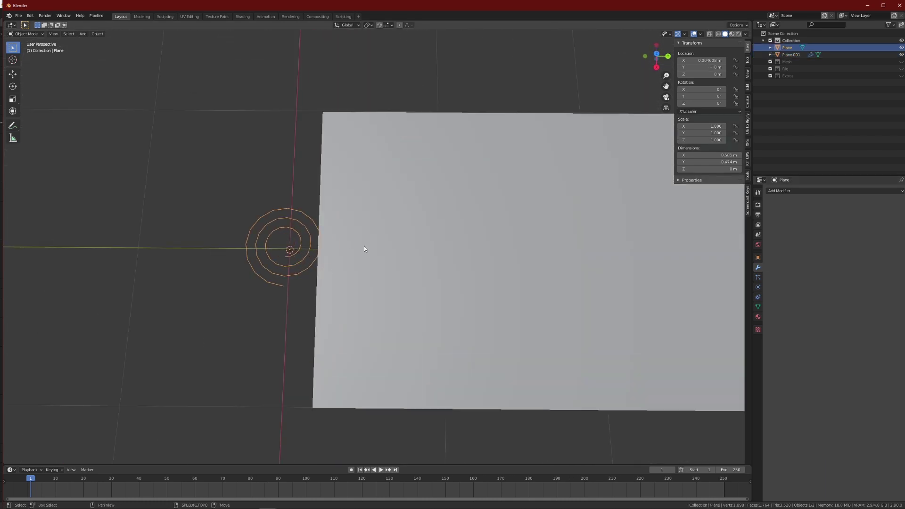
pyautogui.keyDown('shift'); pyautogui.moveTo(364, 246); pyautogui.dragTo(350, 290, button='middle'); pyautogui.keyUp('shift')
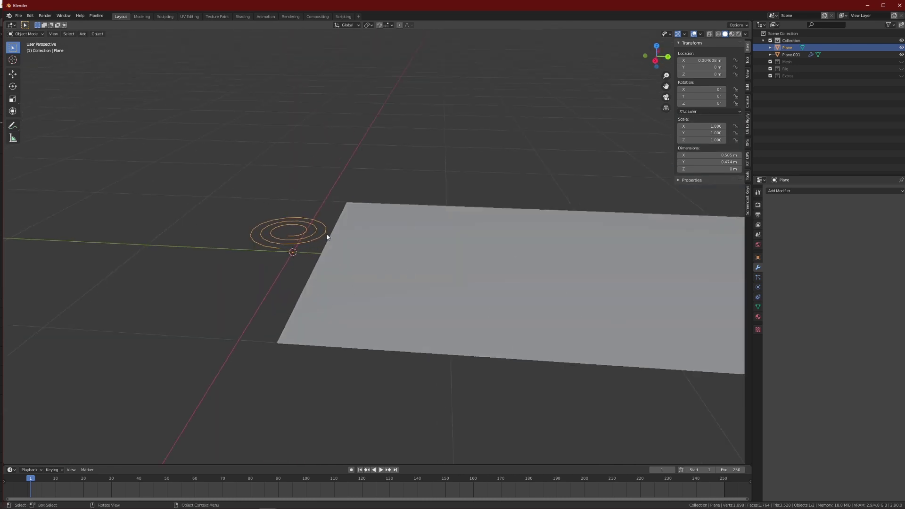
pyautogui.moveTo(261, 205); pyautogui.dragTo(274, 263, button='middle')
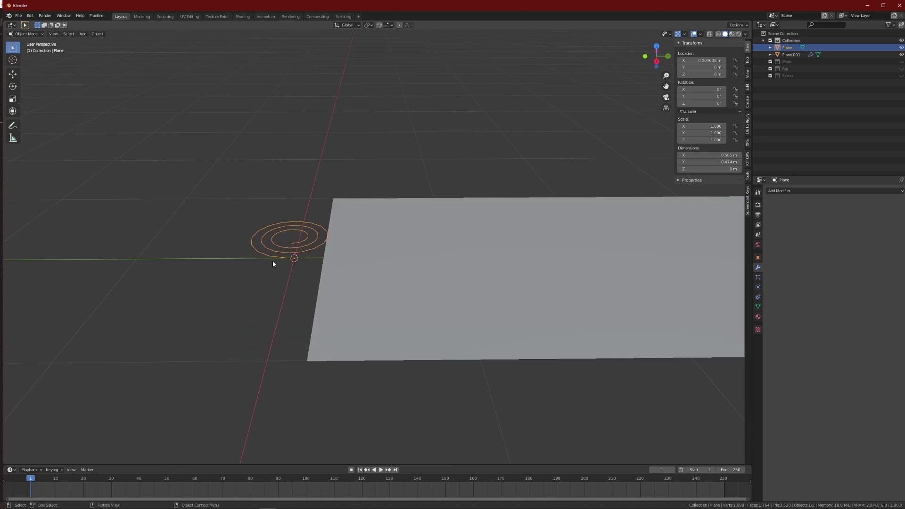
pyautogui.moveTo(378, 241)
pyautogui.mouseDown(button='middle')
pyautogui.moveTo(416, 252)
pyautogui.moveTo(406, 263)
pyautogui.moveTo(390, 258)
pyautogui.moveTo(406, 297)
pyautogui.moveTo(295, 242)
pyautogui.moveTo(287, 295)
pyautogui.moveTo(298, 240)
pyautogui.moveTo(366, 231)
pyautogui.mouseUp(button='middle')
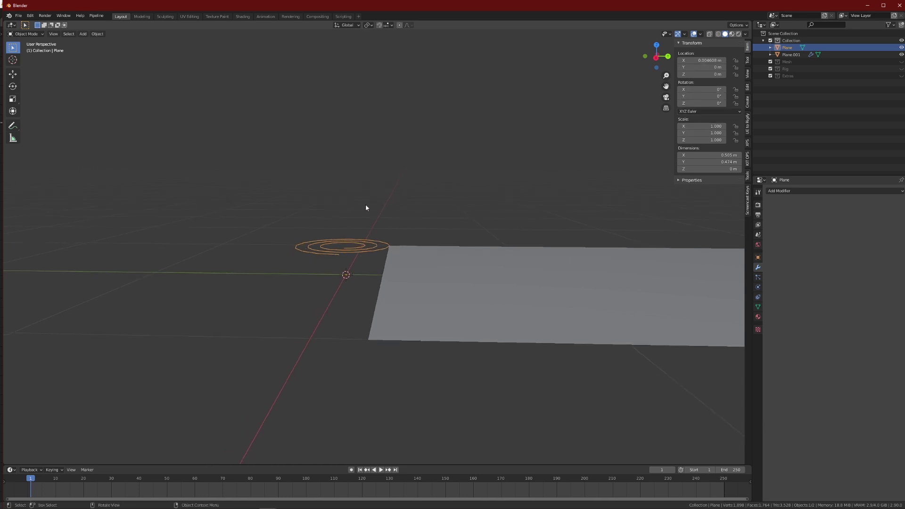
pyautogui.moveTo(366, 208); pyautogui.dragTo(406, 259, button='middle')
pyautogui.scroll(3, 406, 257)
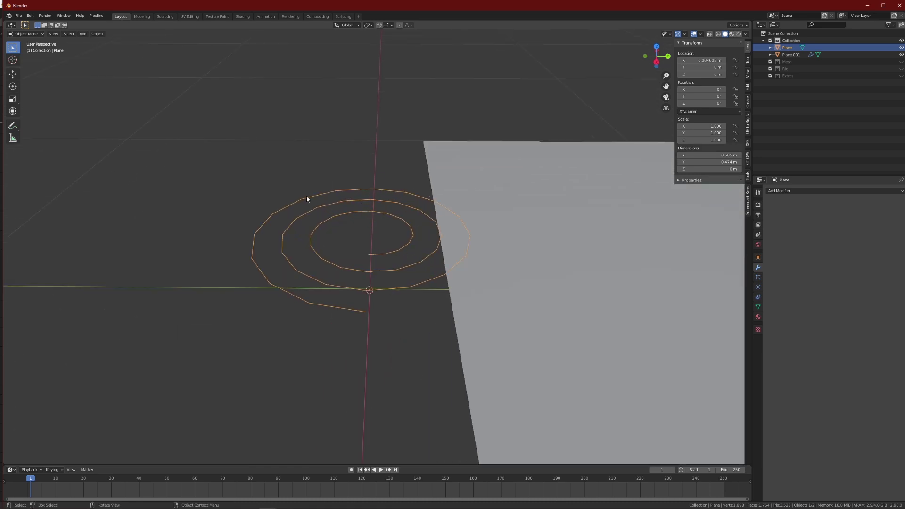
pyautogui.moveTo(316, 254); pyautogui.dragTo(411, 196, button='middle')
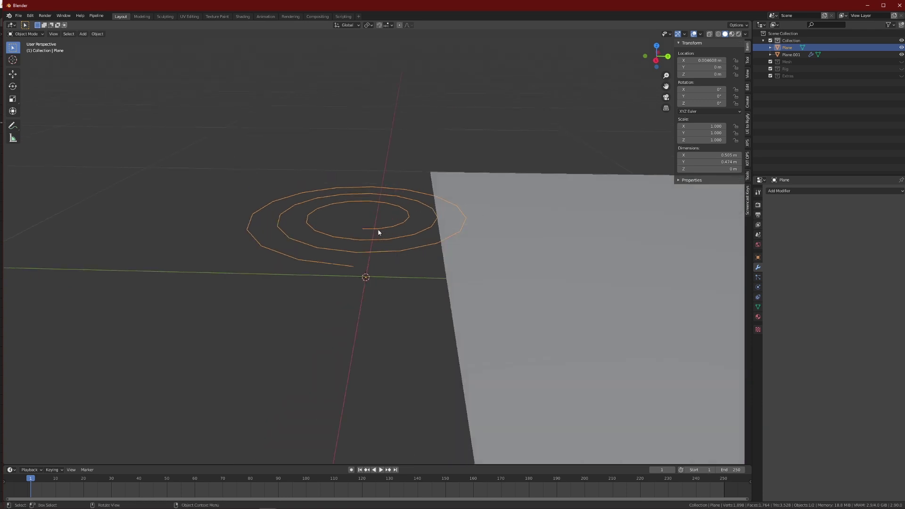
pyautogui.moveTo(371, 217); pyautogui.dragTo(372, 238, button='middle')
# In Edit Mode, extrude the spiral's outer end vertex about 0.248 m along Y toward the plane.
pyautogui.press('Tab')
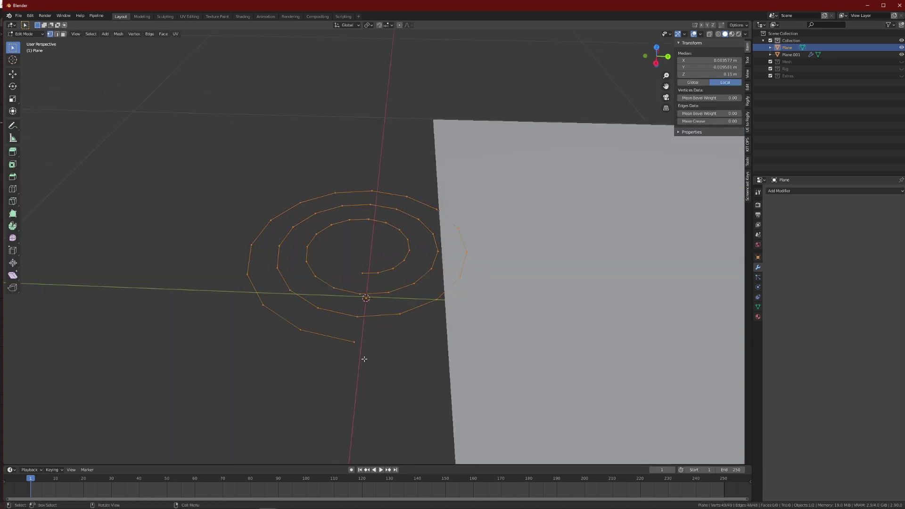
pyautogui.click(356, 344)
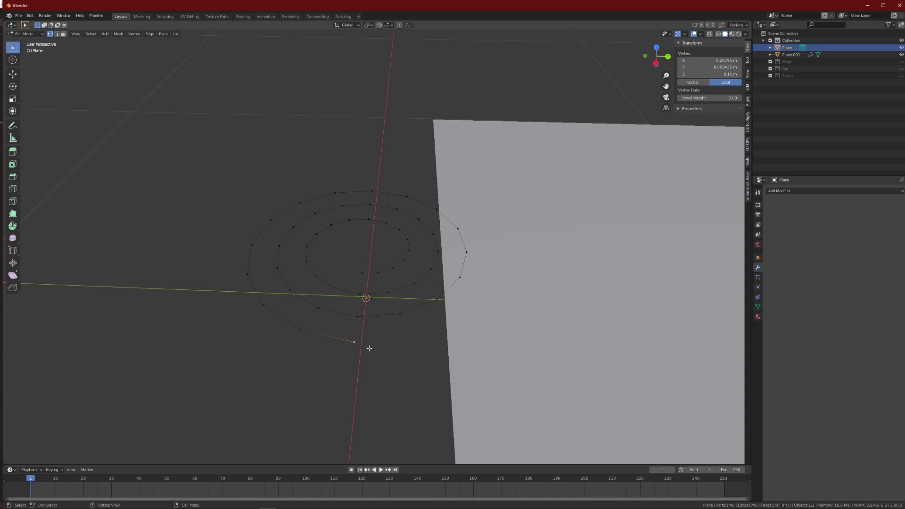
pyautogui.moveTo(369, 348); pyautogui.dragTo(375, 360, button='middle')
pyautogui.press('g')
pyautogui.press('x')
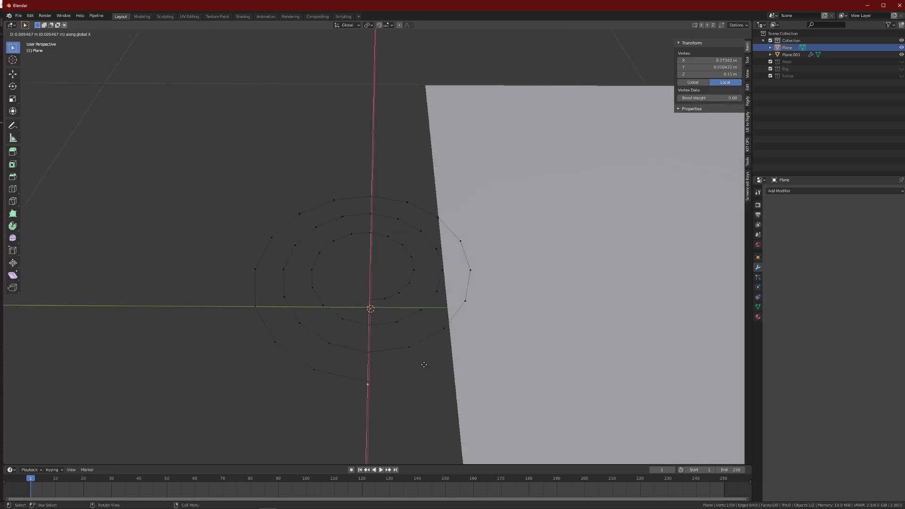
pyautogui.press('y')
pyautogui.click(508, 359)
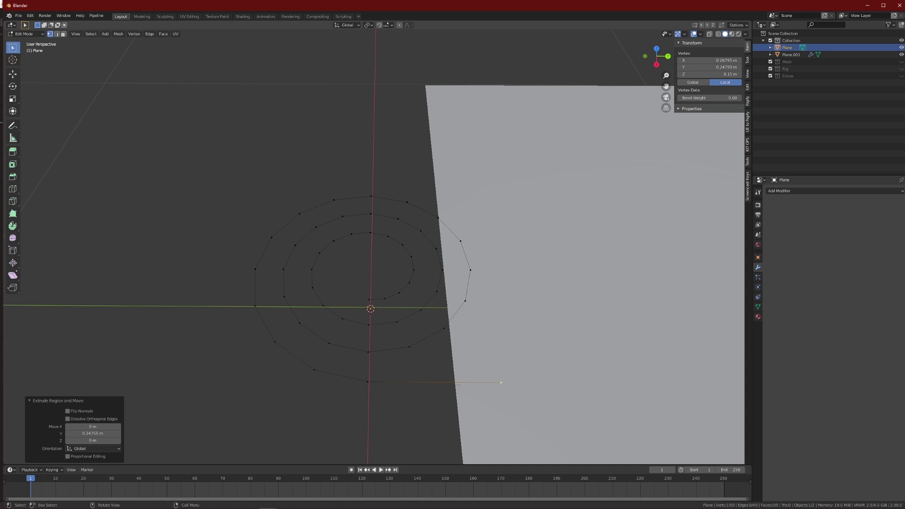
# Extrude the spiral's inner end vertex about 0.049 m along Y, away from the plane, and return to Object Mode.
pyautogui.click(367, 300)
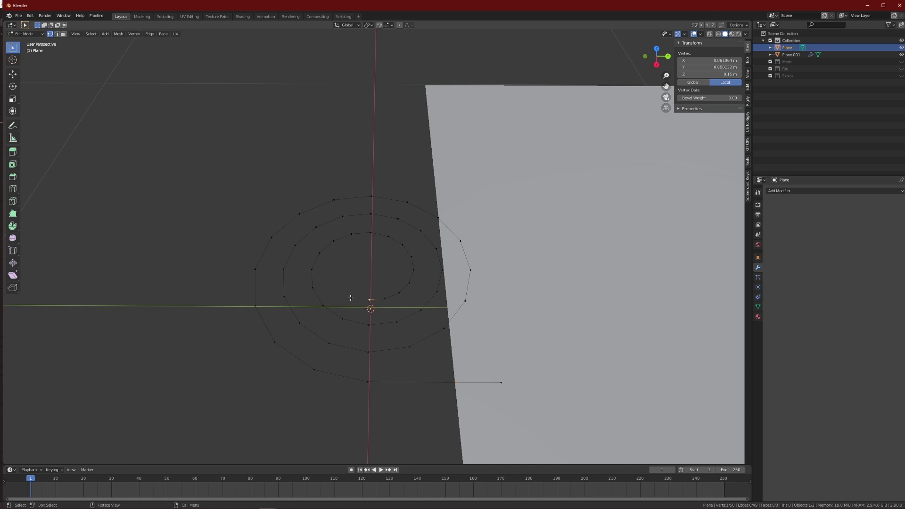
pyautogui.press('e')
pyautogui.press('y')
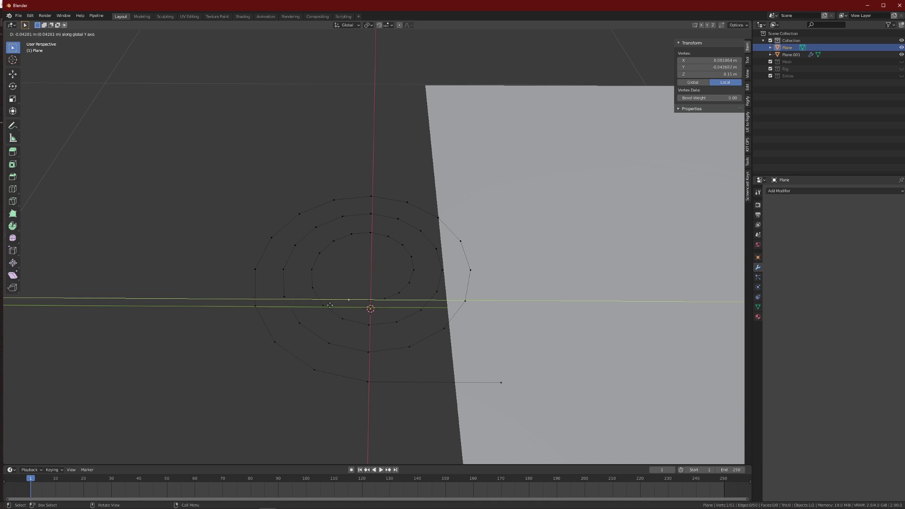
pyautogui.click(394, 306)
pyautogui.scroll(-4, 396, 299)
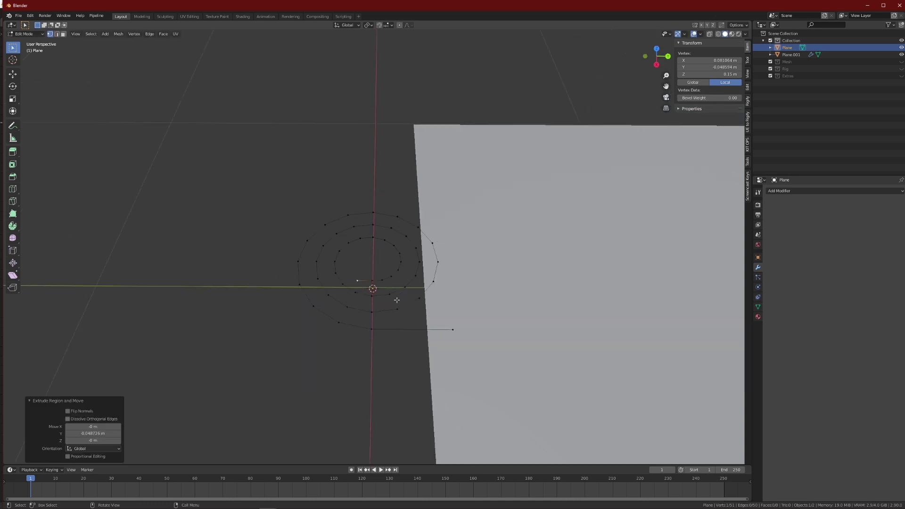
pyautogui.scroll(2, 419, 236)
pyautogui.scroll(-2, 401, 275)
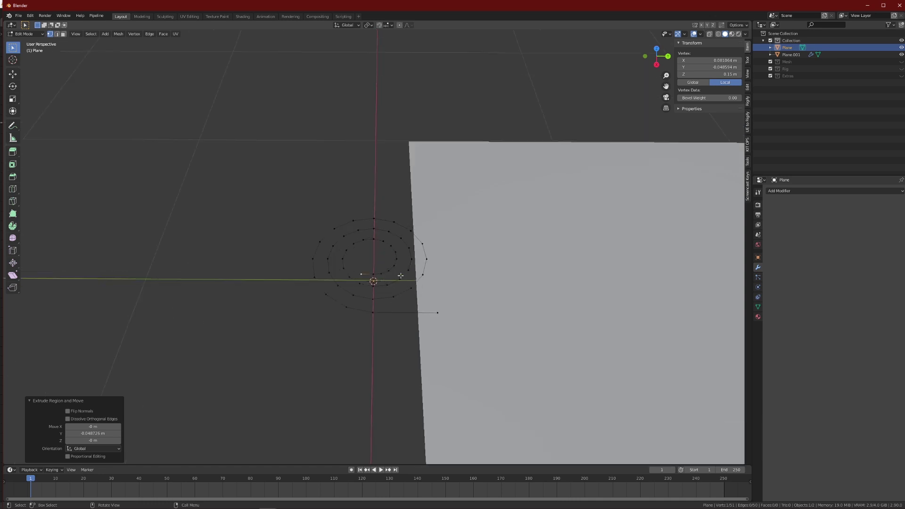
pyautogui.press('Tab')
pyautogui.scroll(-1, 400, 276)
pyautogui.press('Tab')
pyautogui.press('Tab')
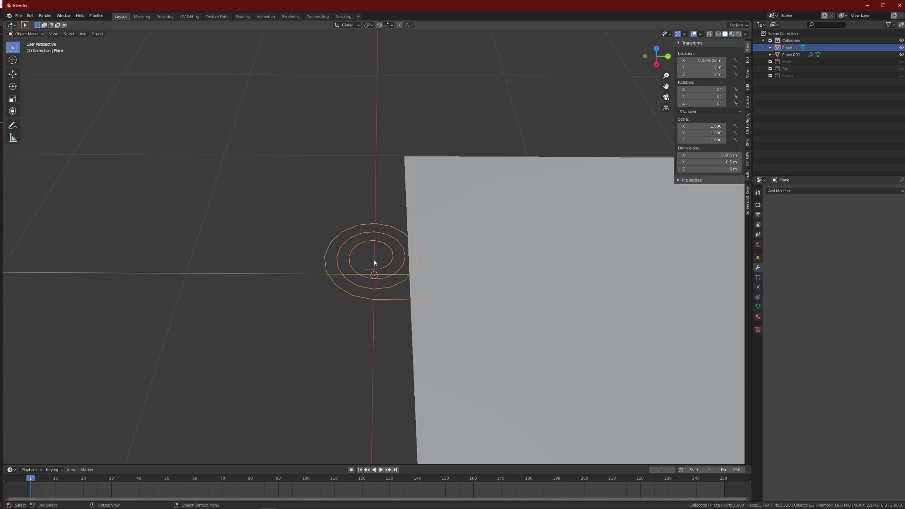
# Convert the extended spiral mesh to a curve object.
pyautogui.click(97, 33)
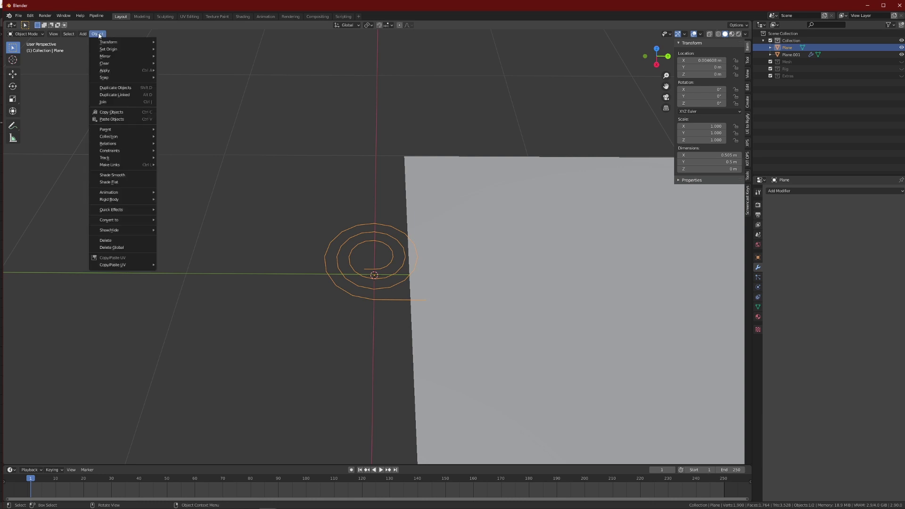
pyautogui.moveTo(141, 220)
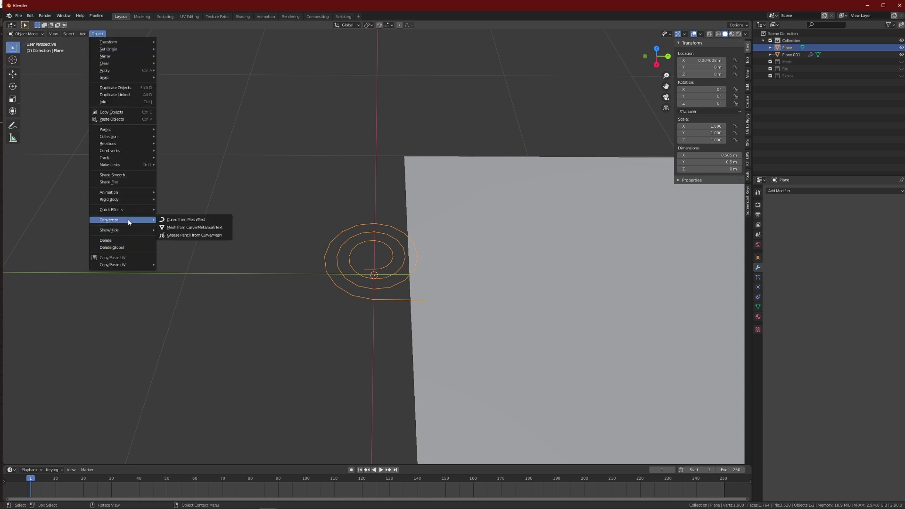
pyautogui.click(181, 219)
# Select the subdivided plane and assign the spiral "Plane" as its Curve modifier's curve object.
pyautogui.moveTo(381, 256); pyautogui.dragTo(491, 254, button='middle')
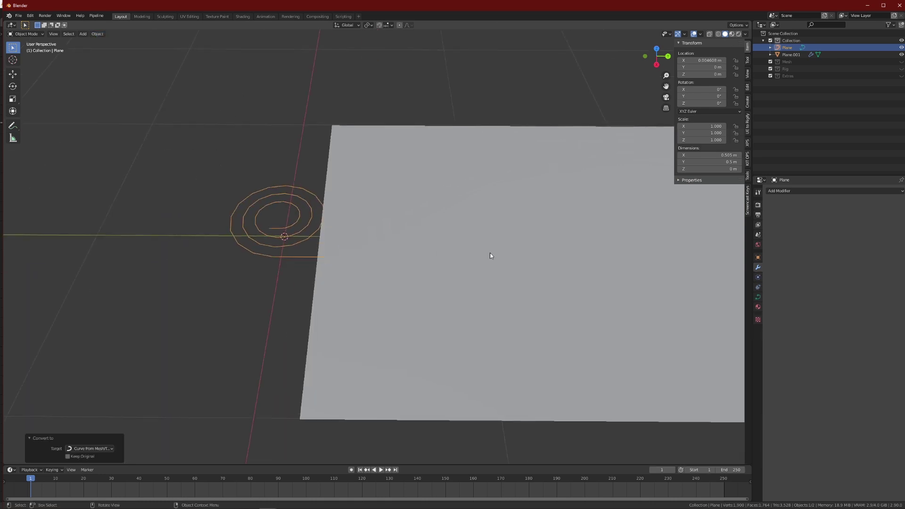
pyautogui.click(650, 194)
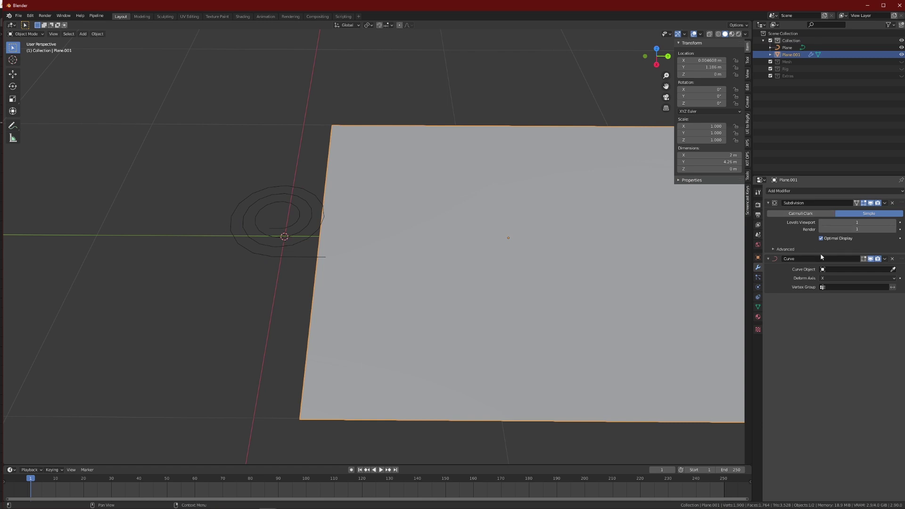
pyautogui.click(834, 269)
pyautogui.click(839, 279)
pyautogui.scroll(-8, 499, 253)
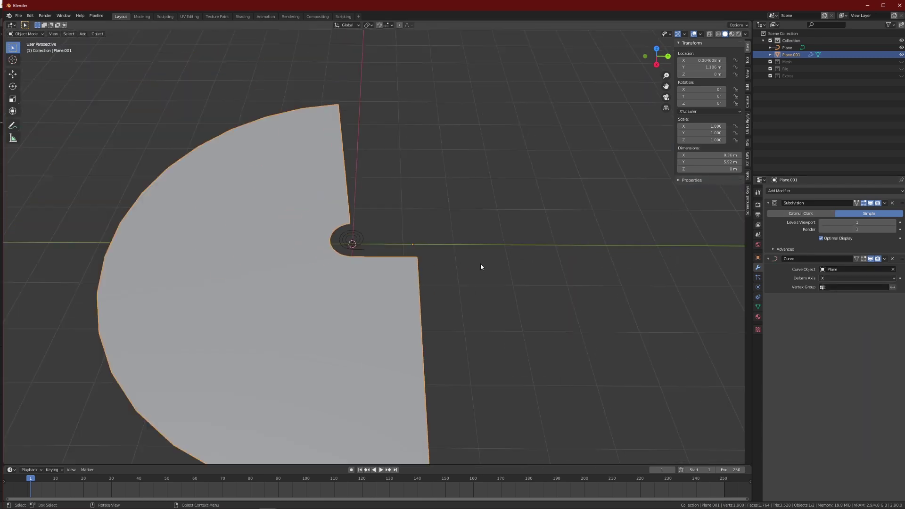
# Set the Curve modifier's deform axis to Y.
pyautogui.scroll(5, 391, 254)
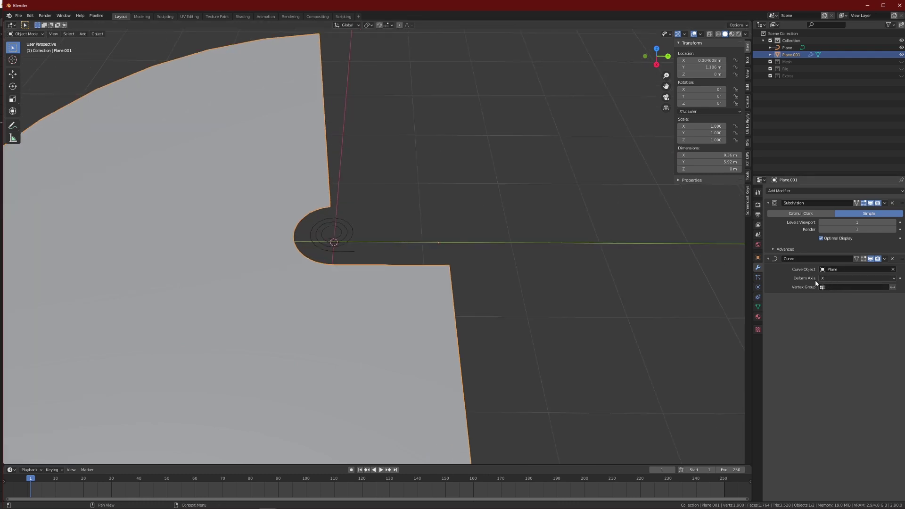
pyautogui.click(832, 279)
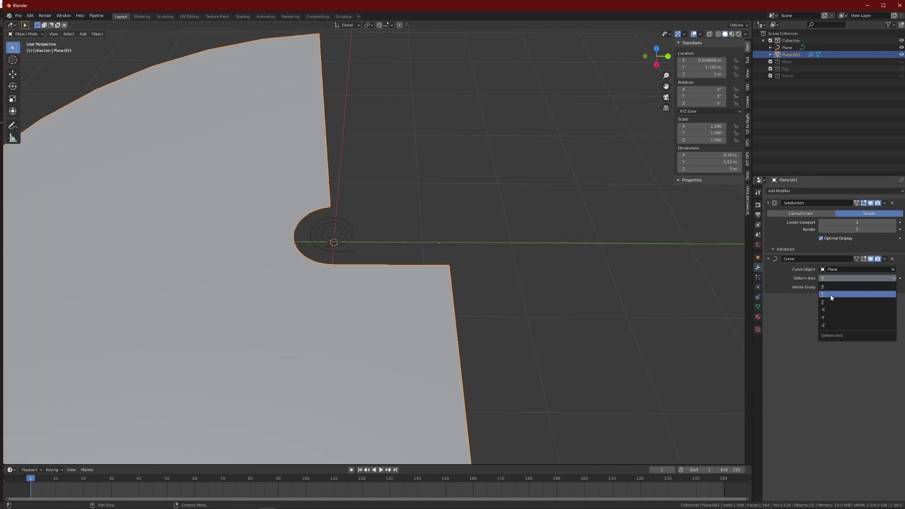
pyautogui.click(831, 297)
pyautogui.scroll(-4, 377, 245)
pyautogui.moveTo(377, 246)
pyautogui.mouseDown(button='middle')
pyautogui.moveTo(380, 279)
pyautogui.moveTo(382, 227)
pyautogui.moveTo(377, 285)
pyautogui.moveTo(371, 246)
pyautogui.mouseUp(button='middle')
pyautogui.scroll(3, 371, 246)
# Lock the sheet's X and Z location and test sliding it along Y through the spiral.
pyautogui.press('g')
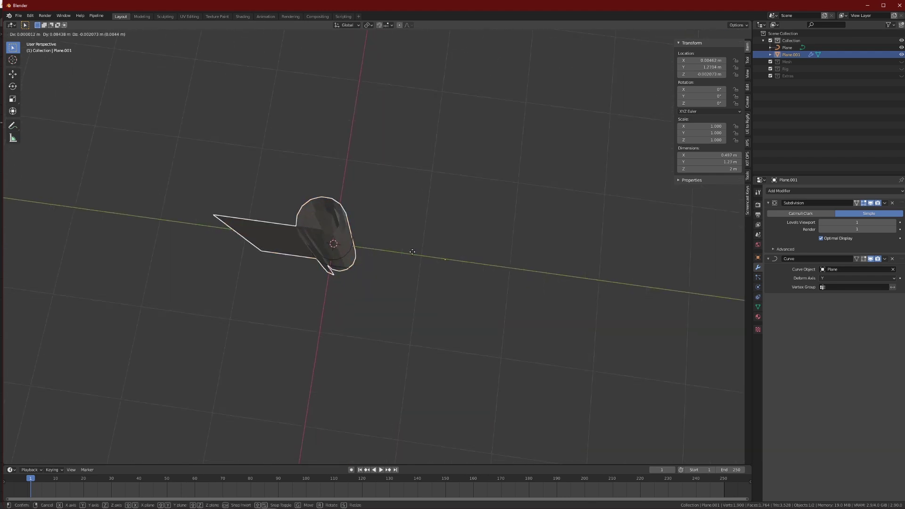
pyautogui.click(321, 243)
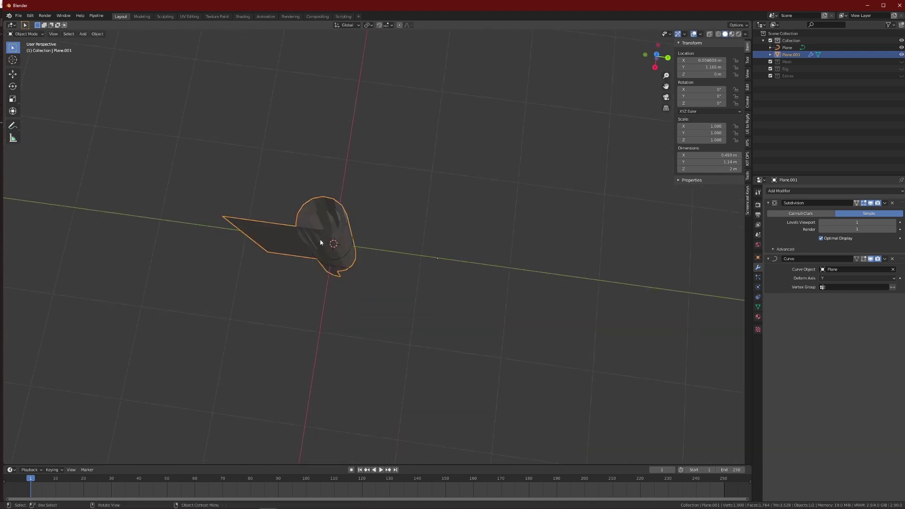
pyautogui.moveTo(320, 243); pyautogui.dragTo(404, 198, button='middle')
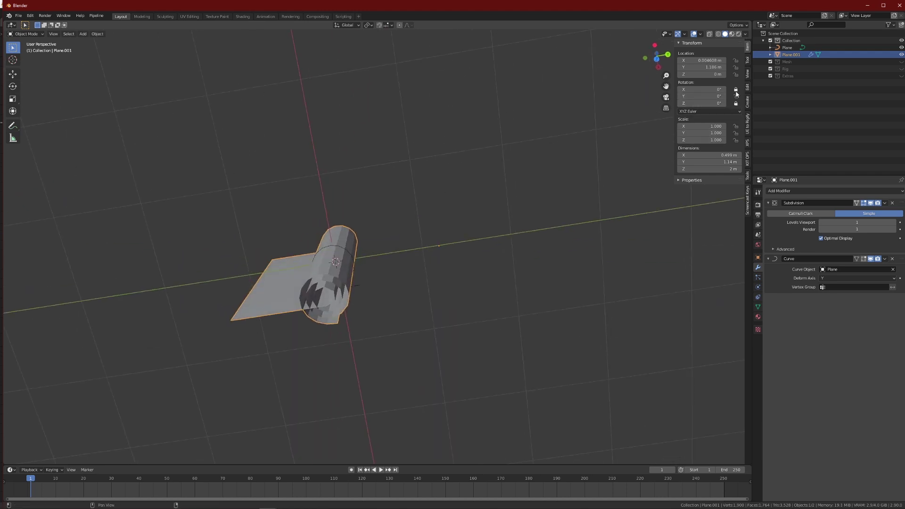
pyautogui.click(735, 75)
pyautogui.press('g')
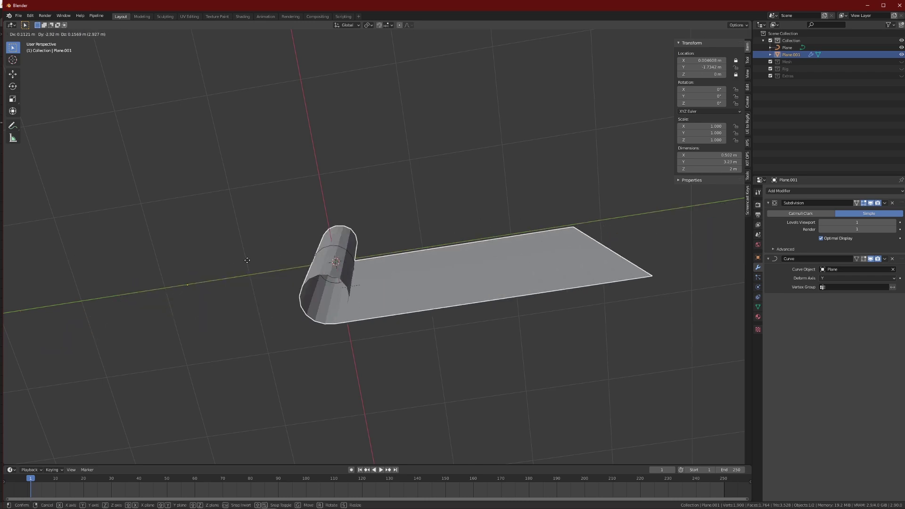
pyautogui.click(249, 261)
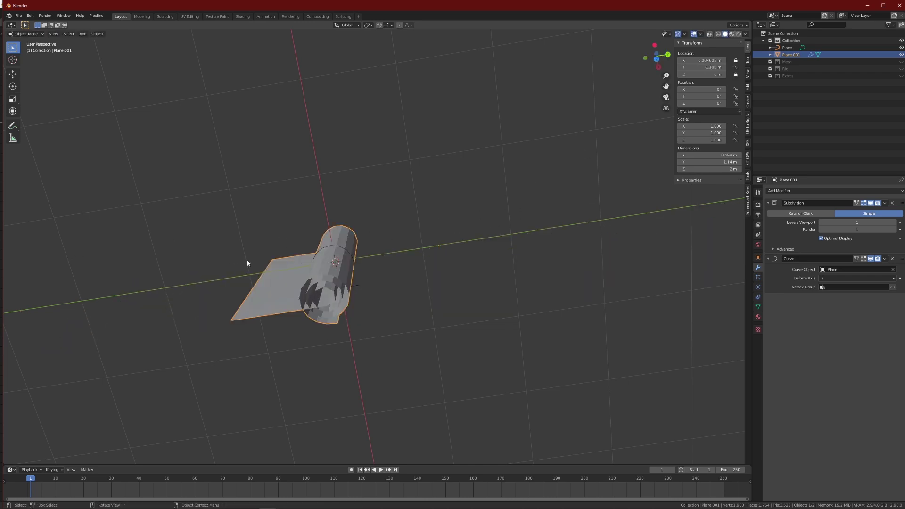
# Apply smooth shading to the rolled sheet and slide it along Y to about -2.69 m to unroll it.
pyautogui.click(98, 34)
pyautogui.click(97, 33)
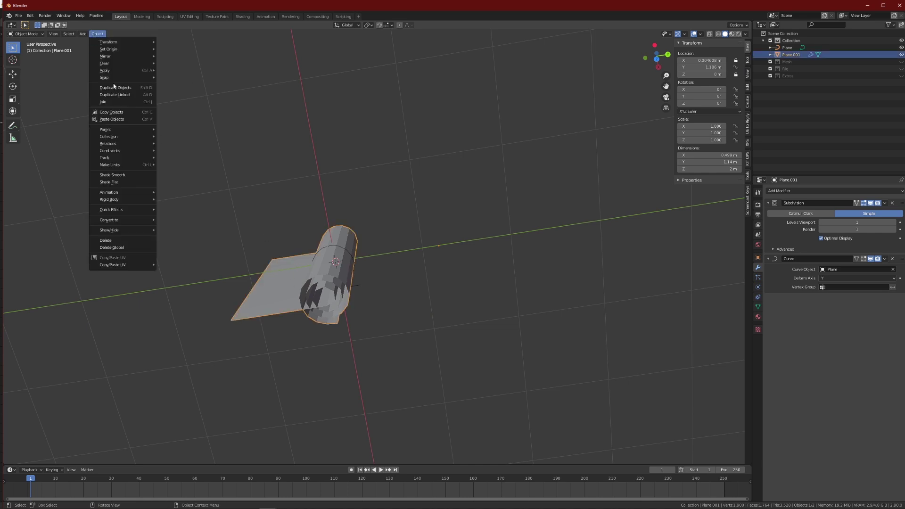
pyautogui.click(112, 175)
pyautogui.press('g')
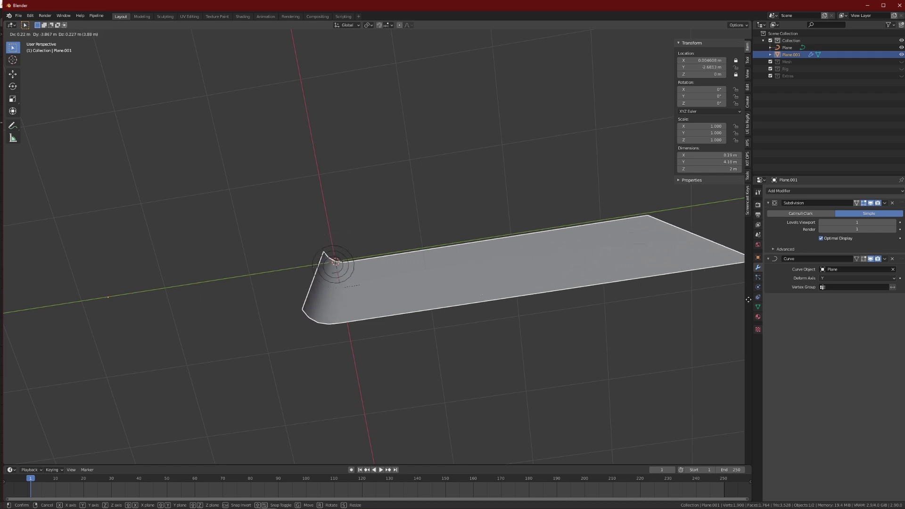
pyautogui.click(544, 281)
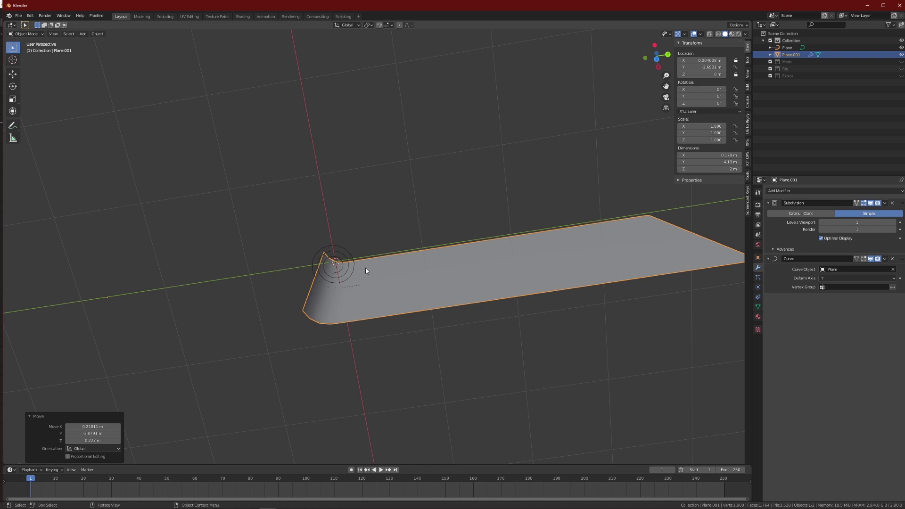
# Try sliding the sheet farther along negative Y, completely past the spiral.
pyautogui.moveTo(369, 270); pyautogui.dragTo(297, 259, button='middle')
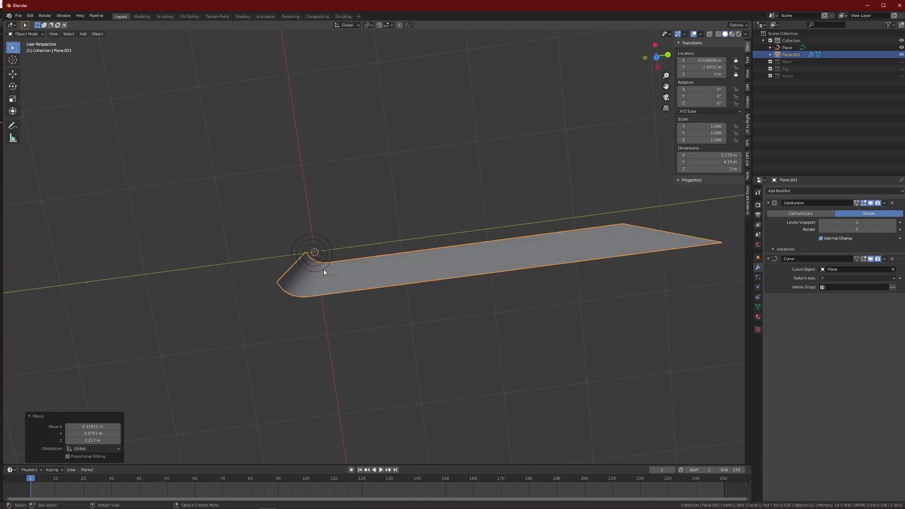
pyautogui.press('g')
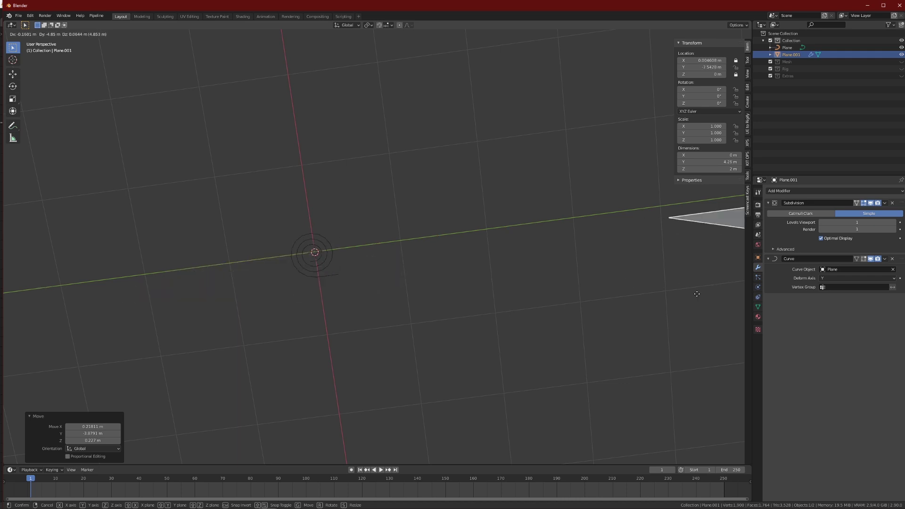
pyautogui.rightClick(538, 272)
# Parent the sheet to the spiral curve with the Object type, and select only the curve.
pyautogui.moveTo(383, 231)
pyautogui.mouseDown(button='middle')
pyautogui.moveTo(452, 231)
pyautogui.moveTo(444, 255)
pyautogui.moveTo(424, 188)
pyautogui.moveTo(439, 224)
pyautogui.moveTo(373, 243)
pyautogui.mouseUp(button='middle')
pyautogui.moveTo(273, 250); pyautogui.dragTo(375, 266, button='middle')
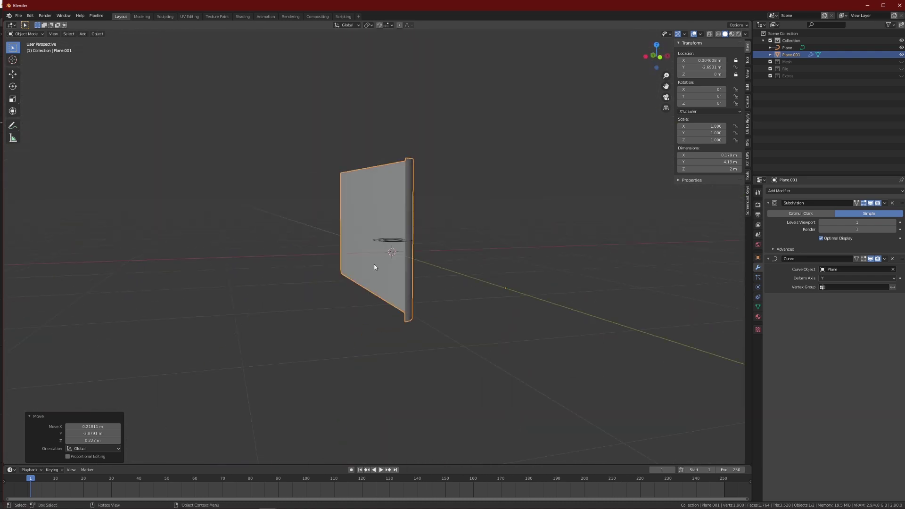
pyautogui.moveTo(404, 226); pyautogui.dragTo(378, 208, button='middle')
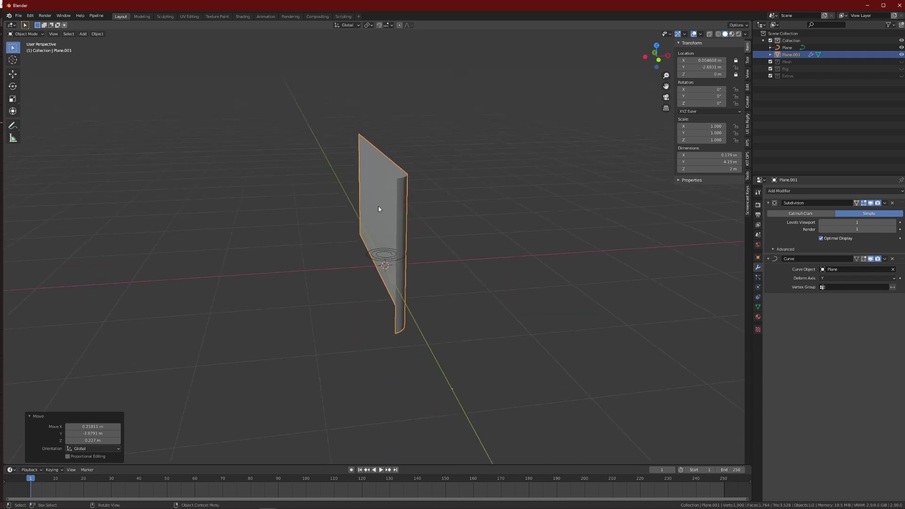
pyautogui.keyDown('shift'); pyautogui.click(371, 255); pyautogui.keyUp('shift')
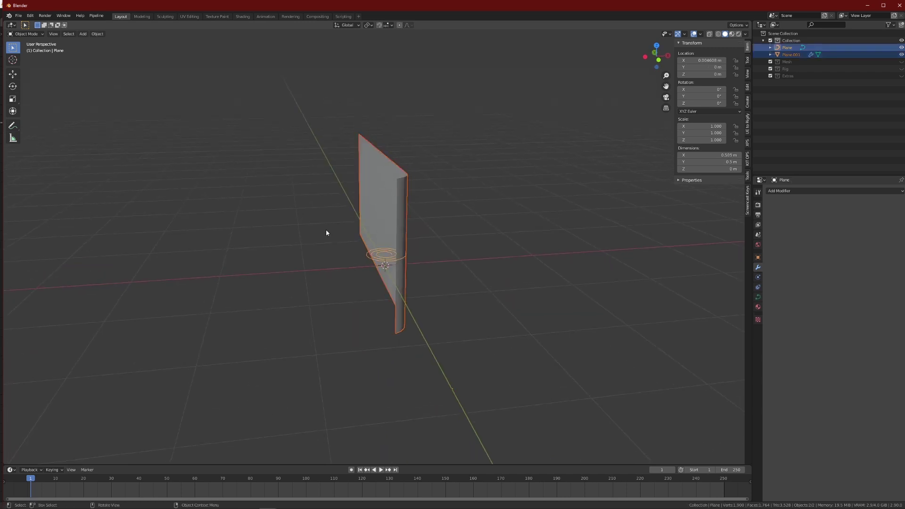
pyautogui.click(375, 241)
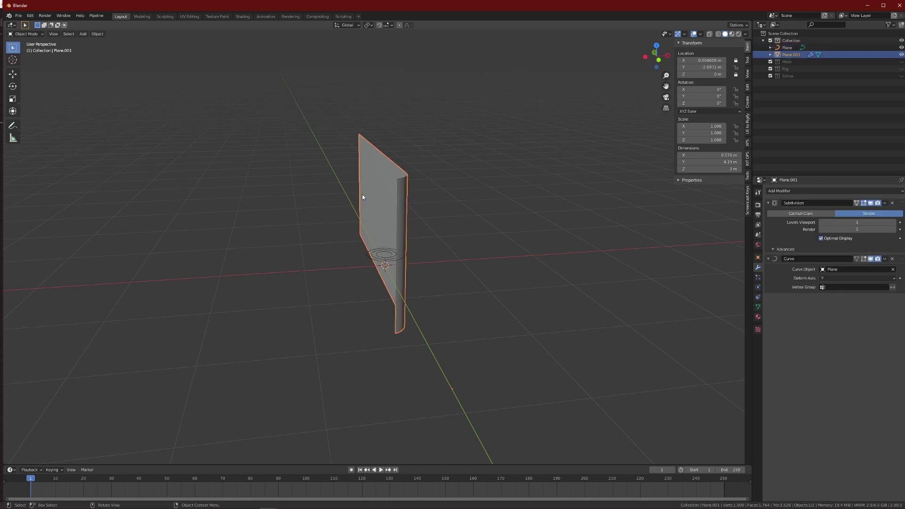
pyautogui.keyDown('shift'); pyautogui.click(382, 256); pyautogui.keyUp('shift')
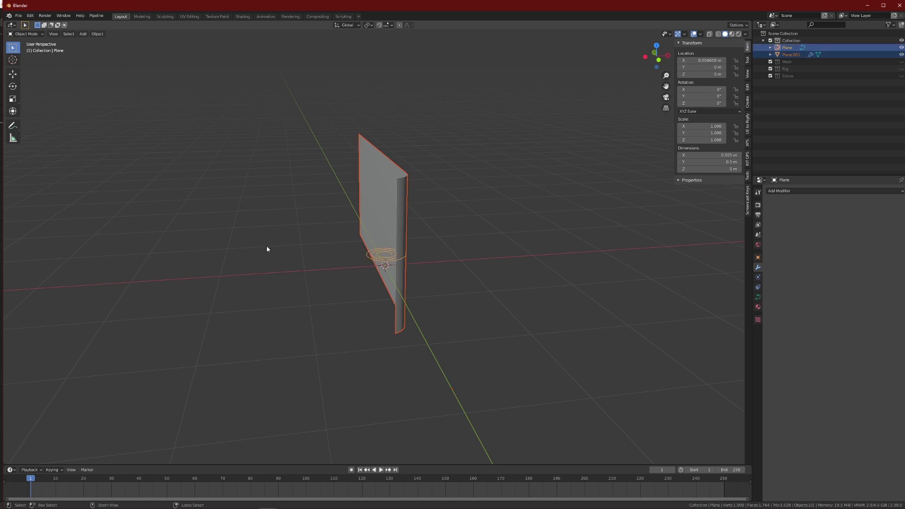
pyautogui.hotkey('ctrl', 'p')
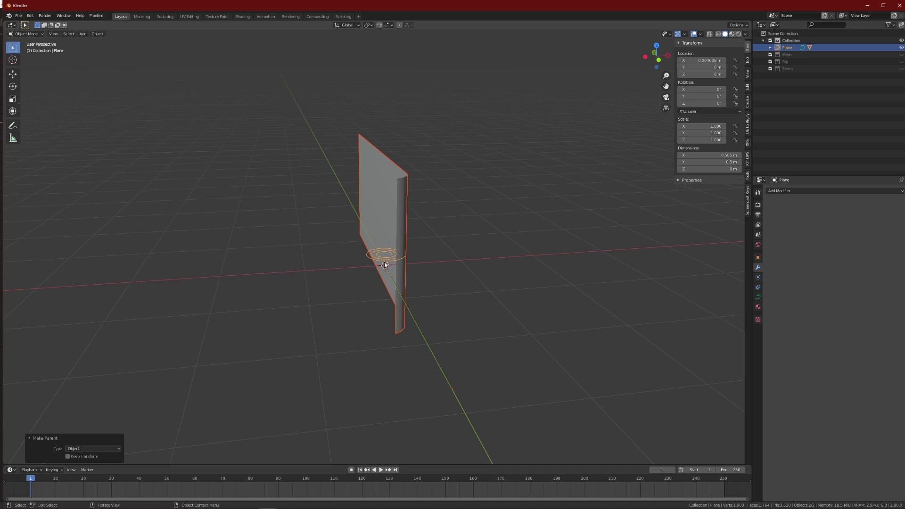
pyautogui.click(387, 263)
pyautogui.click(381, 261)
pyautogui.press('r')
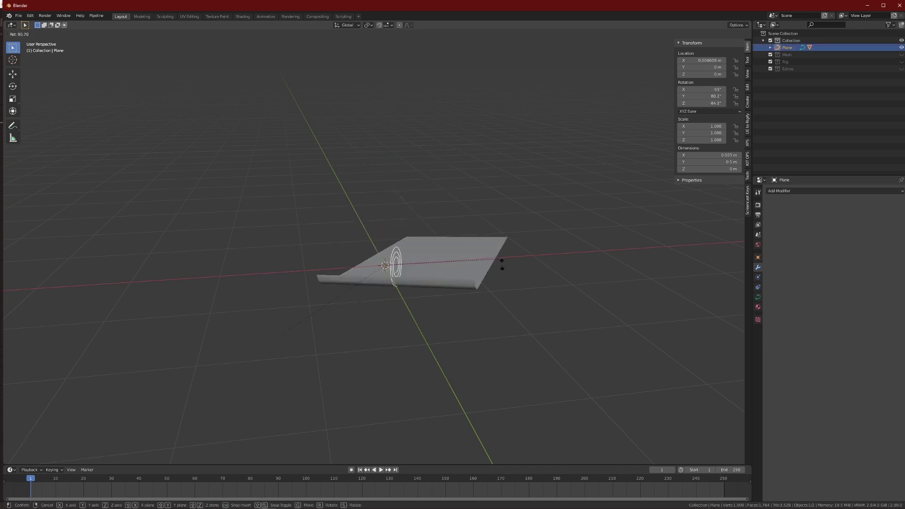
pyautogui.press('Escape')
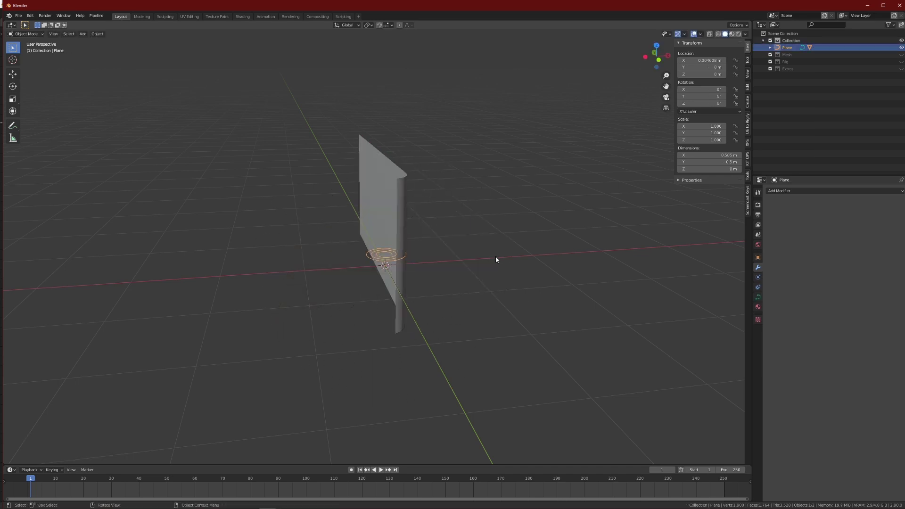
pyautogui.moveTo(337, 188); pyautogui.dragTo(342, 236, button='middle')
pyautogui.press('r')
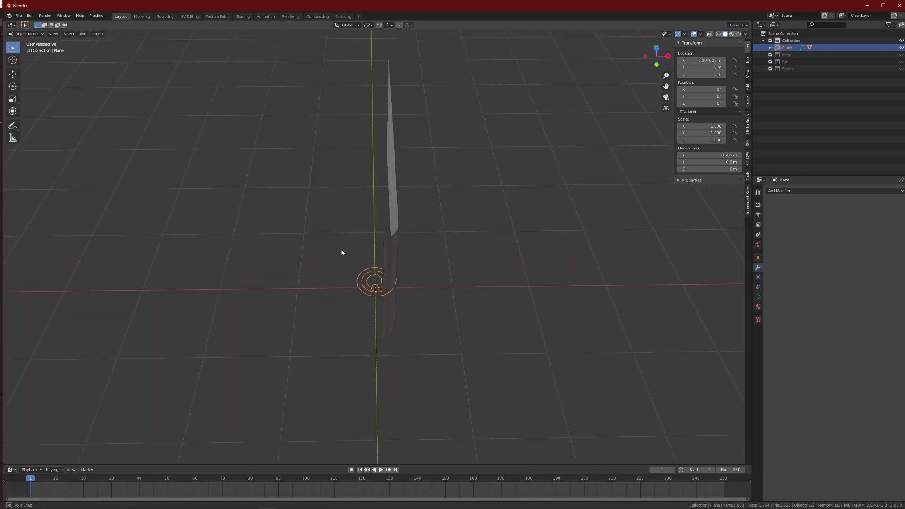
pyautogui.press('x')
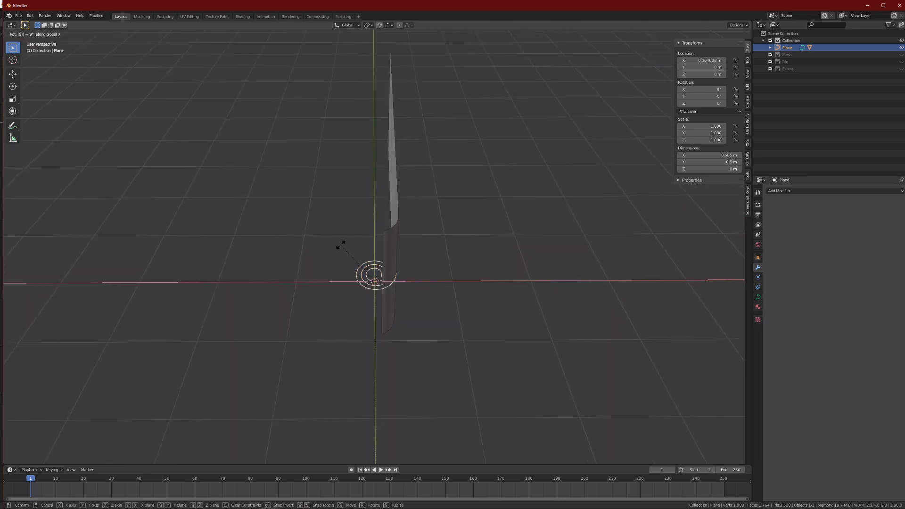
pyautogui.press('Escape')
# Rotate the spiral curve 90° about the global Y axis so the parented sheet lies flat.
pyautogui.write('r')
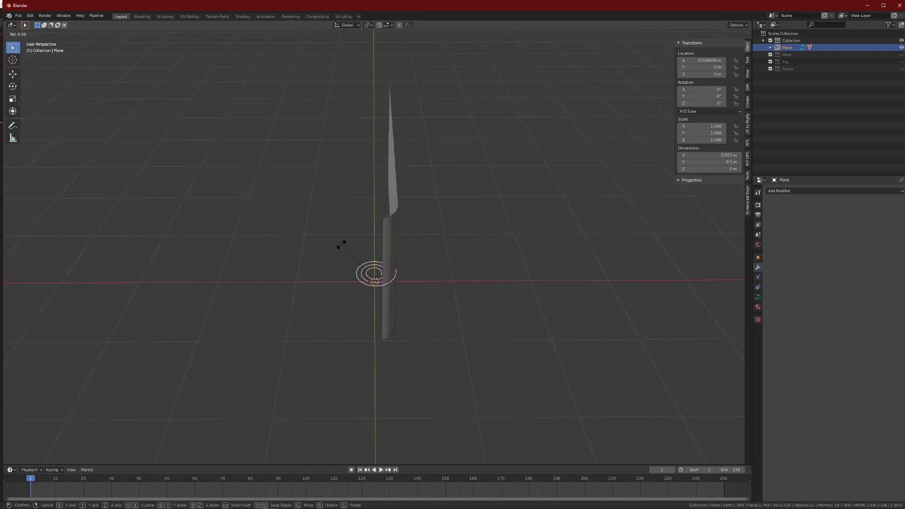
pyautogui.write('y90')
pyautogui.press('Return')
# Test sliding the flat sheet back and forth along Y to roll and unroll it on the spiral.
pyautogui.moveTo(344, 244); pyautogui.dragTo(384, 260, button='middle')
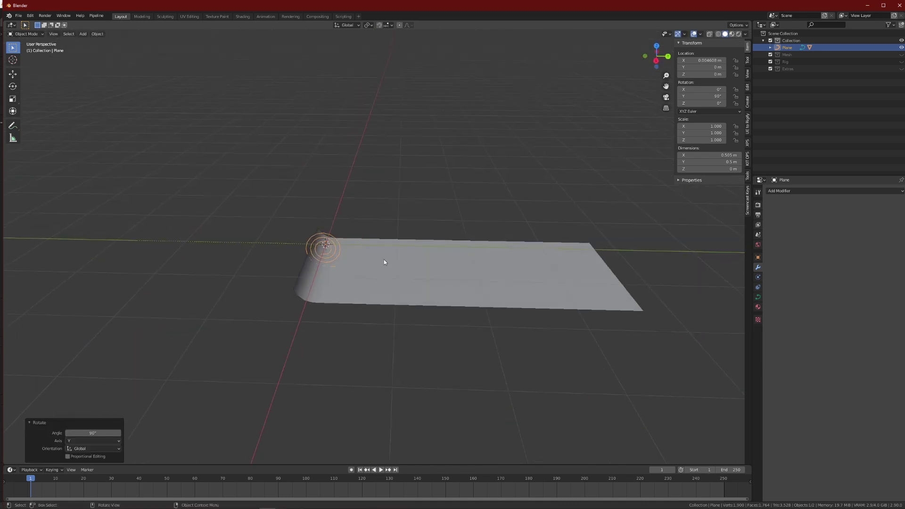
pyautogui.click(466, 284)
pyautogui.press('g')
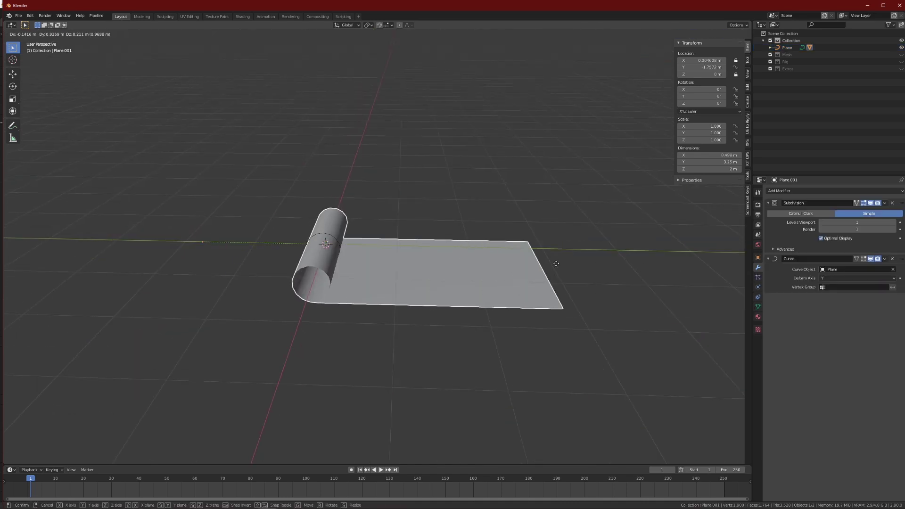
pyautogui.click(451, 289)
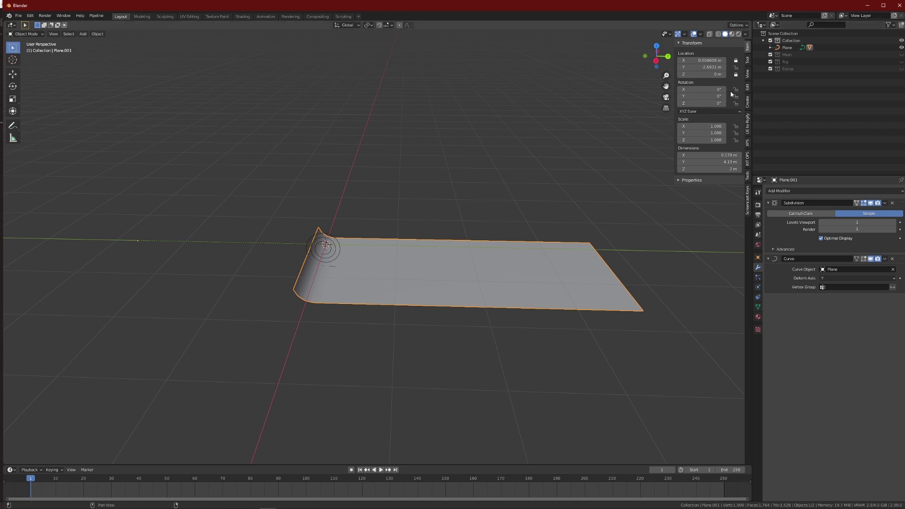
pyautogui.press('g')
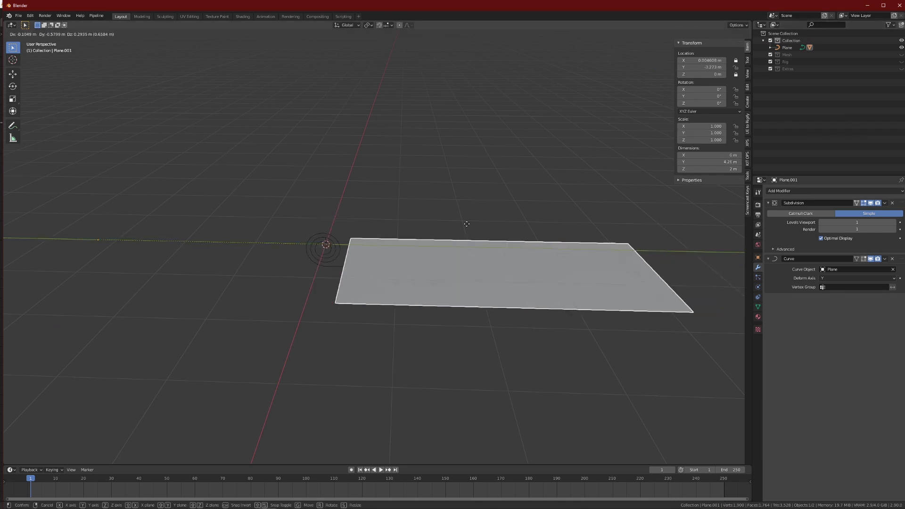
pyautogui.rightClick(460, 229)
# Try moving the spiral curve along Y in Object Mode and moving its points in Edit Mode.
pyautogui.click(335, 246)
pyautogui.press('g')
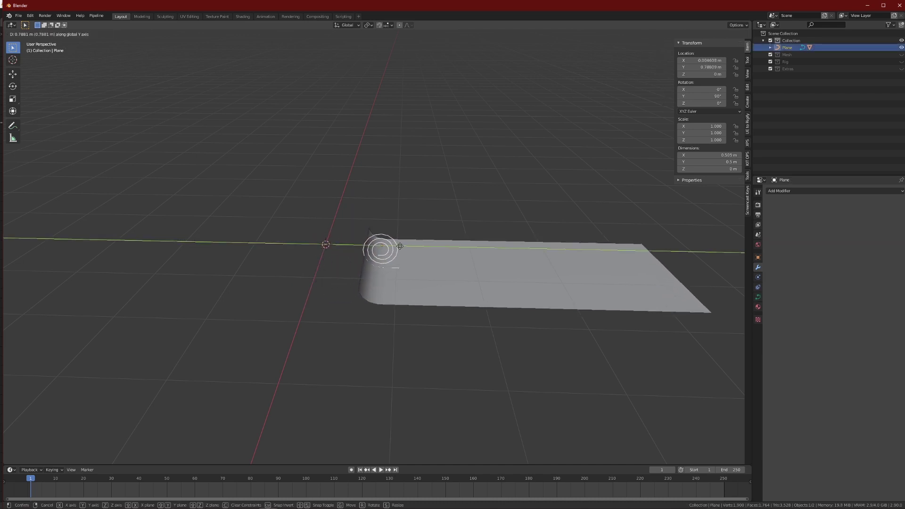
pyautogui.rightClick(409, 242)
pyautogui.press('Tab')
pyautogui.press('g')
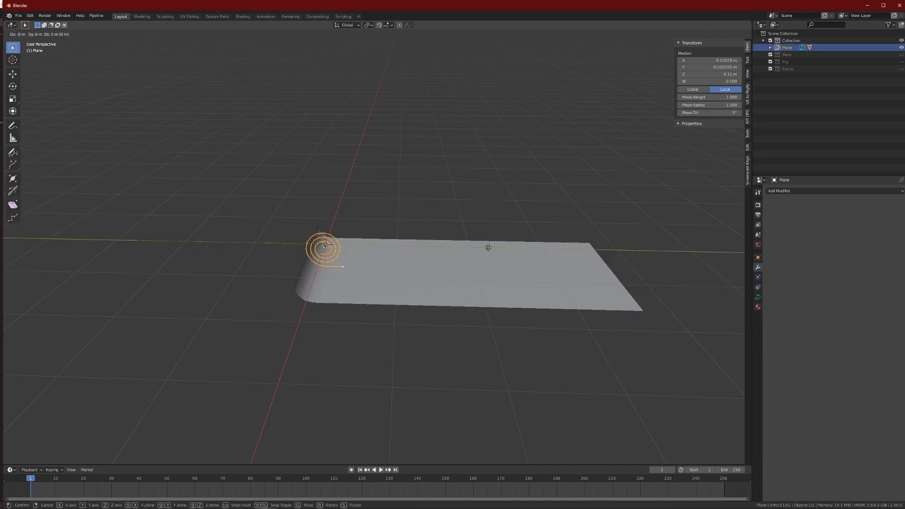
pyautogui.rightClick(414, 248)
pyautogui.press('Tab')
# Select the sheet and the spiral curve and clear the parent while keeping the transformation.
pyautogui.scroll(5, 354, 251)
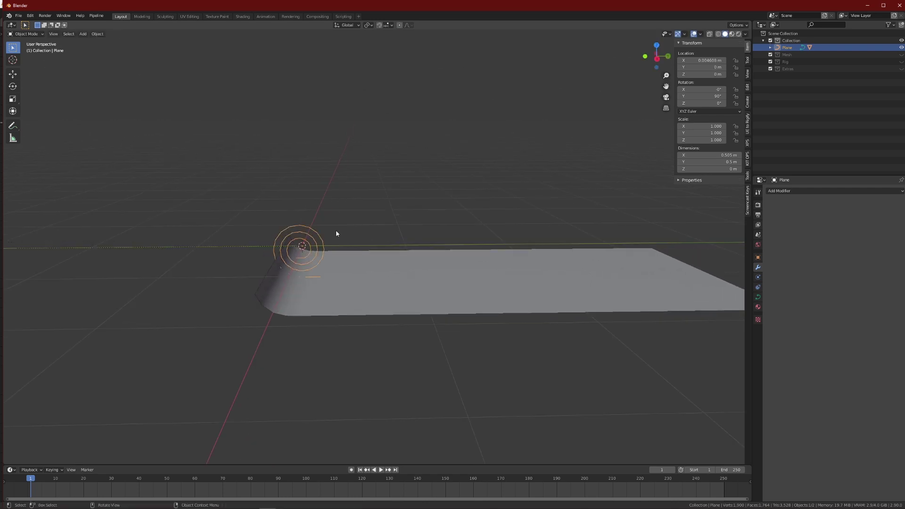
pyautogui.click(468, 267)
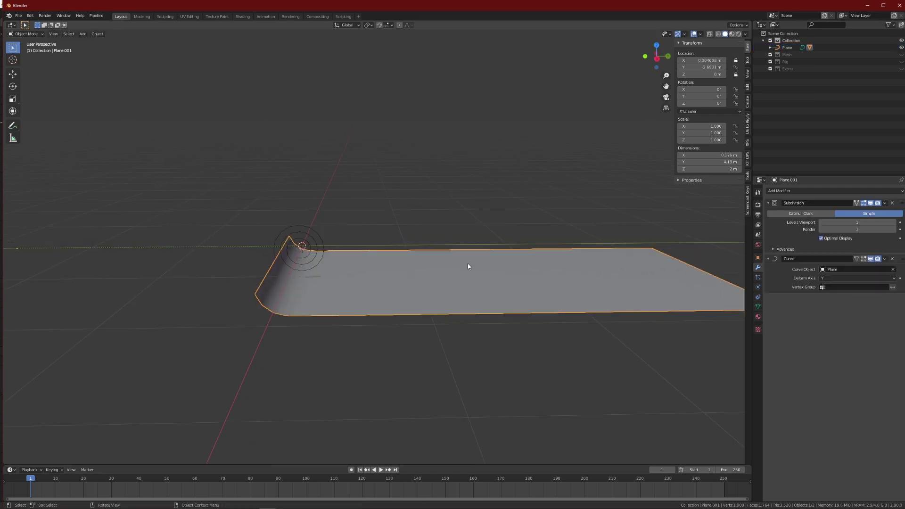
pyautogui.moveTo(421, 195); pyautogui.dragTo(226, 309)
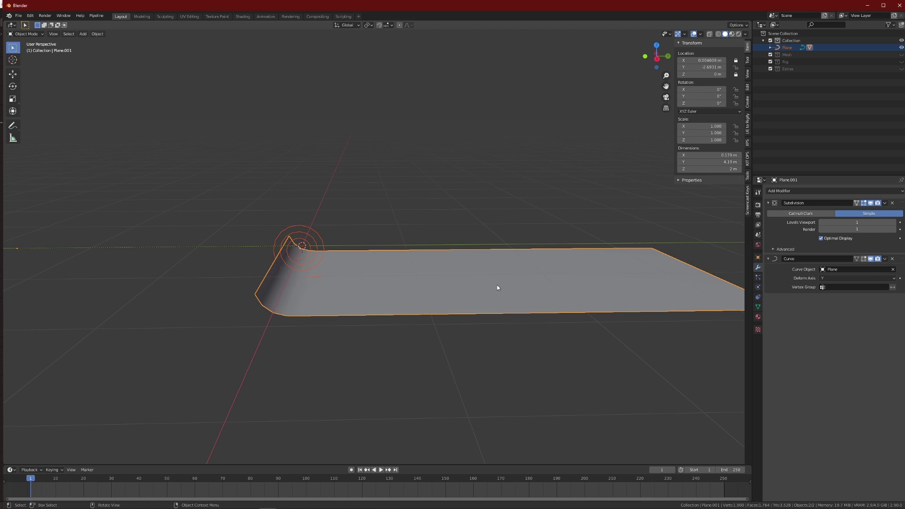
pyautogui.hotkey('alt', 'p')
pyautogui.press('Escape')
pyautogui.hotkey('alt', 'p')
pyautogui.click(471, 291)
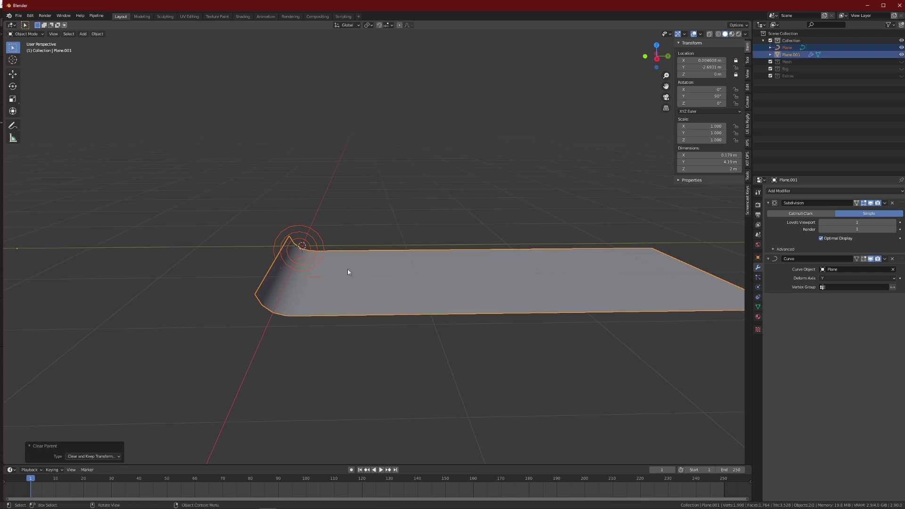
# Select only the spiral curve and move it upward independently of the sheet.
pyautogui.click(328, 250)
pyautogui.click(317, 237)
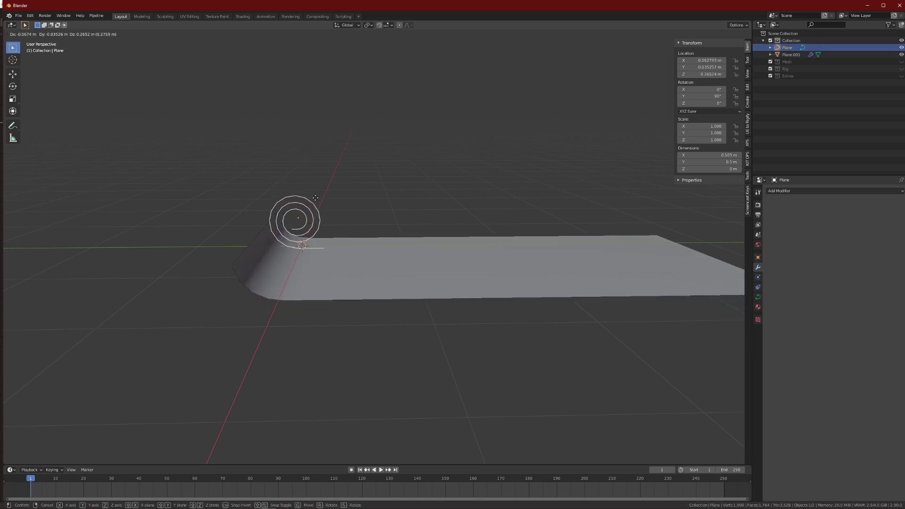
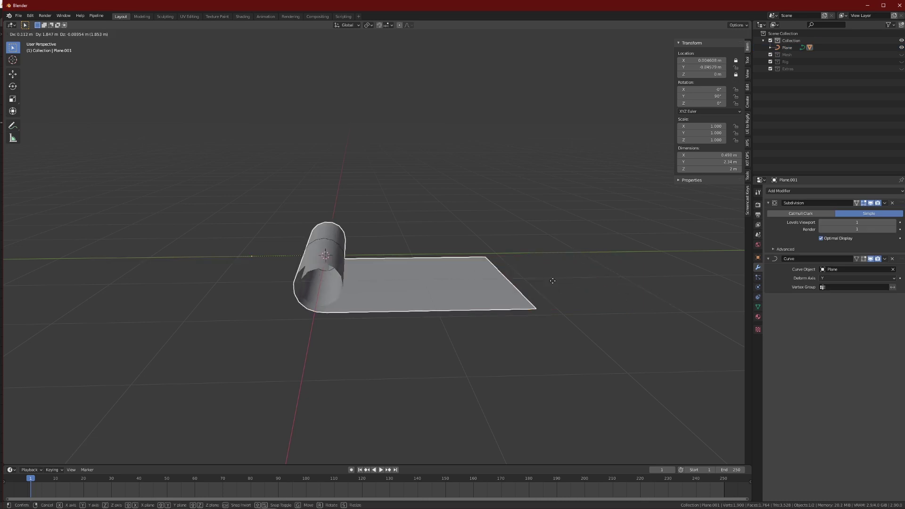
# Slide the sheet along Y until it lies completely flat, unrolled clear of the spiral.
pyautogui.click(613, 314)
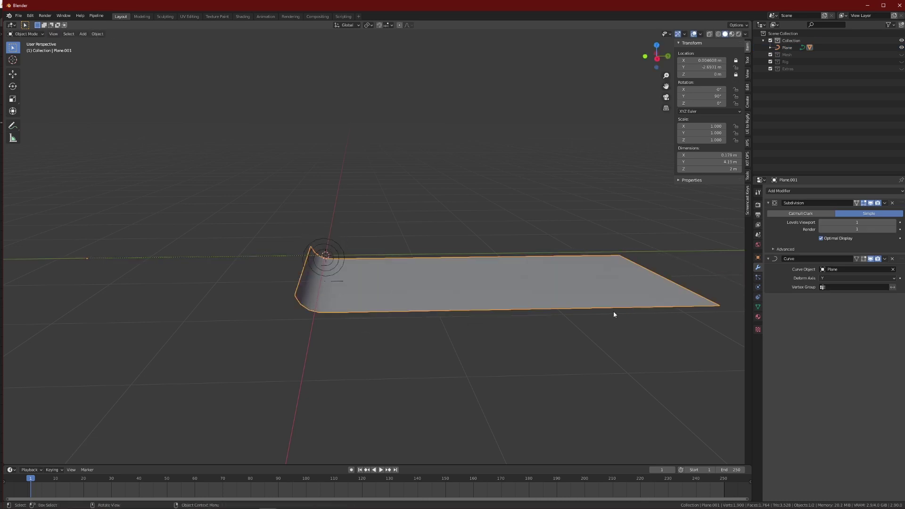
pyautogui.press('g')
pyautogui.rightClick(649, 295)
pyautogui.moveTo(324, 268); pyautogui.dragTo(426, 263, button='middle')
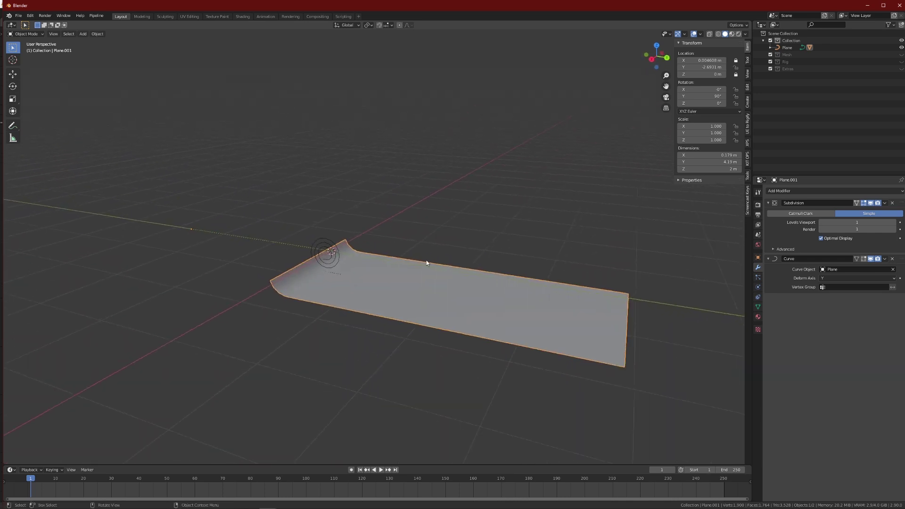
pyautogui.moveTo(378, 285); pyautogui.dragTo(435, 258, button='middle')
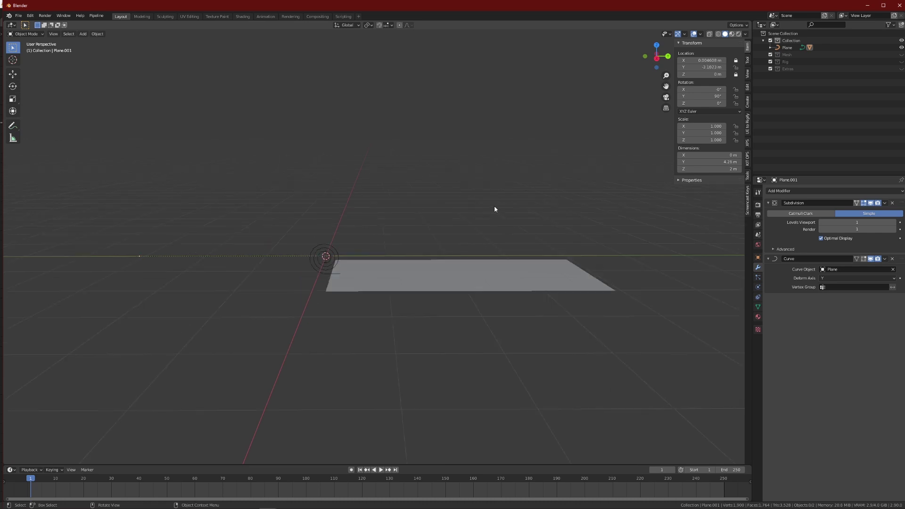
pyautogui.moveTo(494, 206); pyautogui.dragTo(482, 230, button='middle')
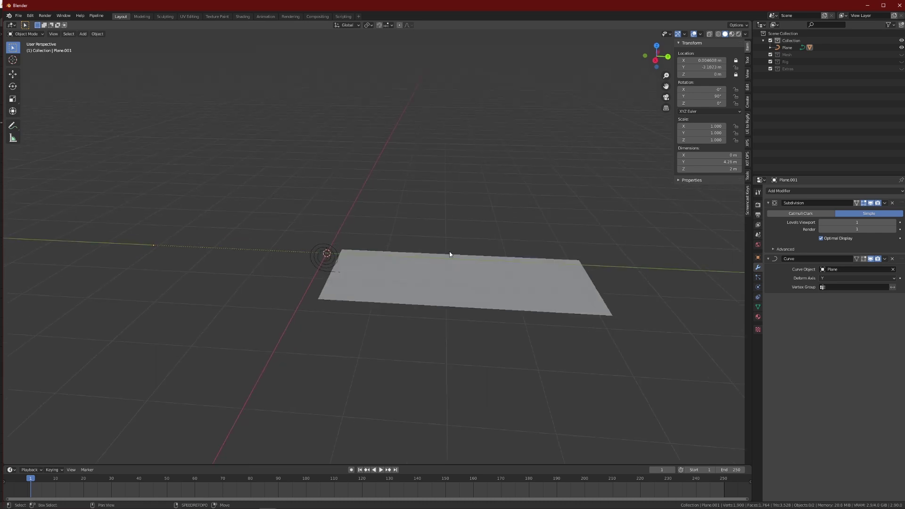
# Add a cube mesh at the 3D cursor, around the spiral curve.
pyautogui.hotkey('shift', 'a')
pyautogui.moveTo(450, 254)
pyautogui.click(476, 258)
pyautogui.scroll(1, 445, 257)
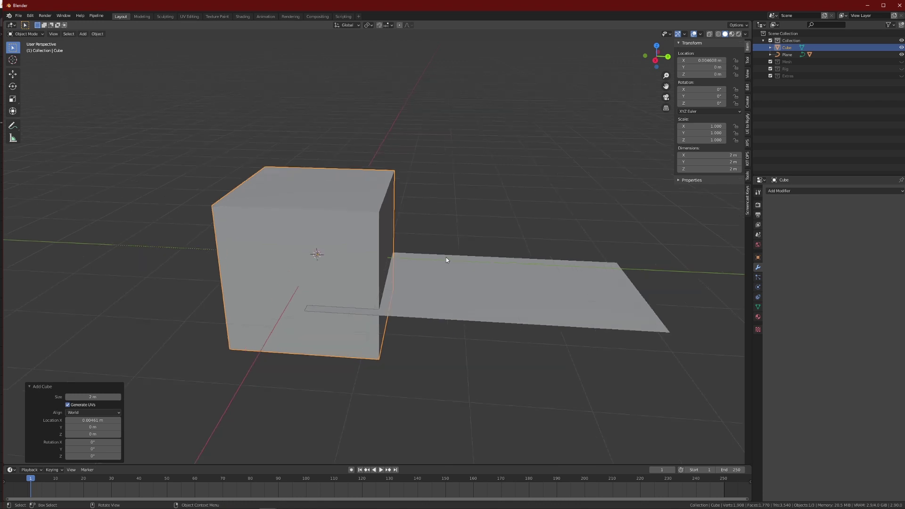
pyautogui.scroll(-3, 461, 244)
# Lower the cube's top face along Z in Edit Mode so the cube is about 1.28 m tall.
pyautogui.press('Tab')
pyautogui.moveTo(455, 143); pyautogui.dragTo(227, 244)
pyautogui.press('g')
pyautogui.press('x')
pyautogui.press('g')
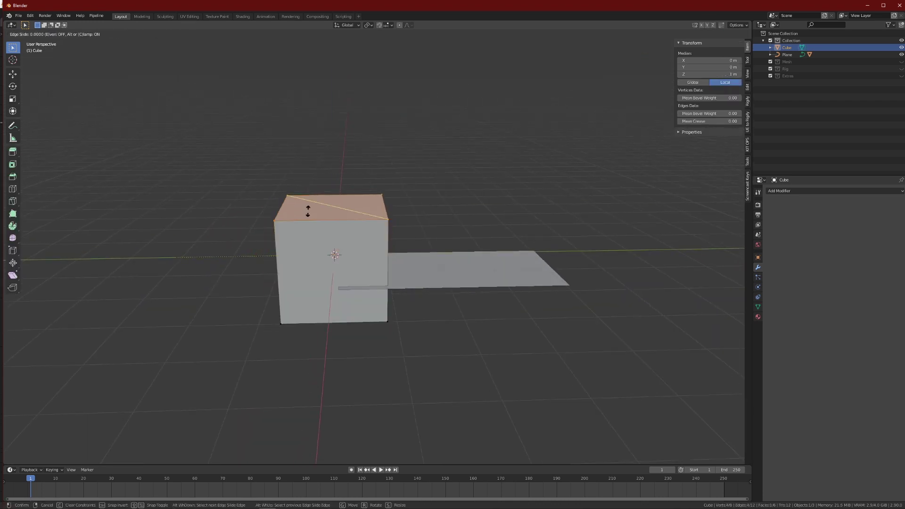
pyautogui.press('g')
pyautogui.press('x')
pyautogui.press('z')
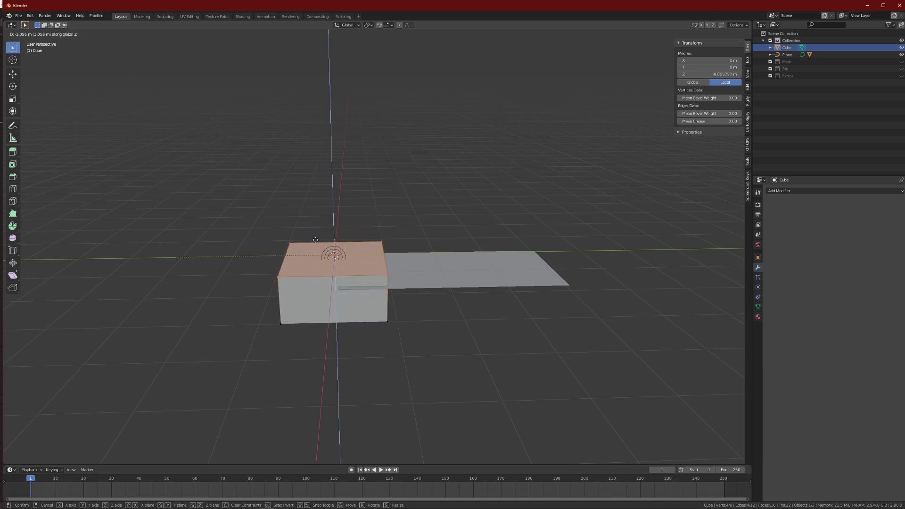
pyautogui.click(320, 228)
pyautogui.press('Tab')
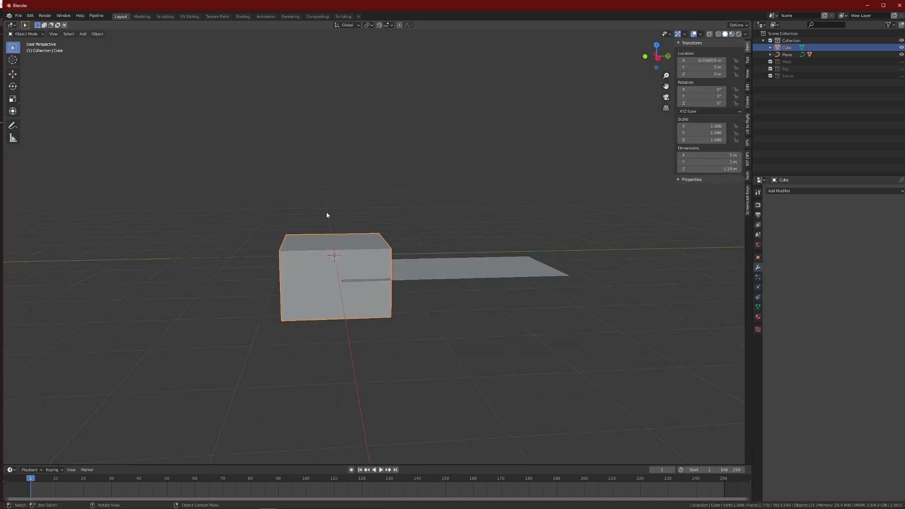
# Raise the whole cube about 0.62 m along Z in Object Mode.
pyautogui.press('g')
pyautogui.press('z')
pyautogui.click(331, 172)
pyautogui.moveTo(332, 175); pyautogui.dragTo(362, 195, button='middle')
pyautogui.scroll(2, 362, 195)
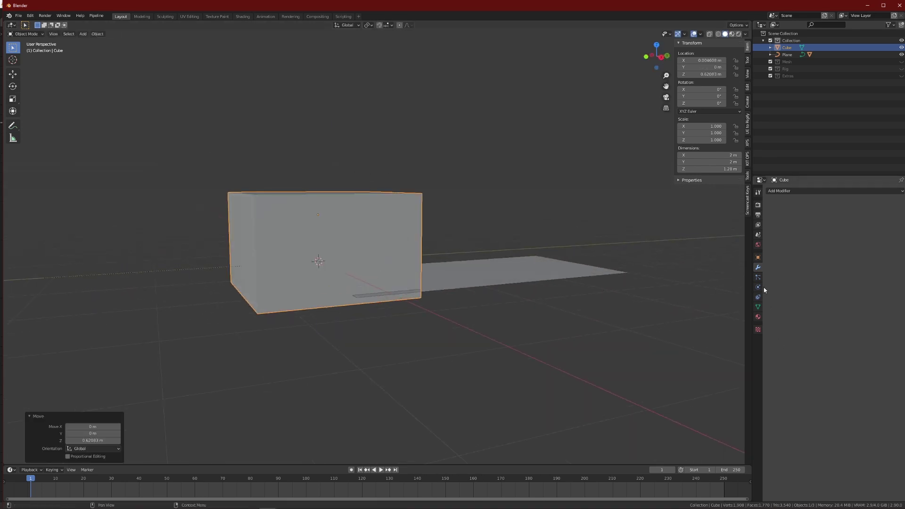
# Set the cube's viewport display to Wire in its object properties.
pyautogui.click(758, 257)
pyautogui.moveTo(539, 243); pyautogui.dragTo(603, 273, button='middle')
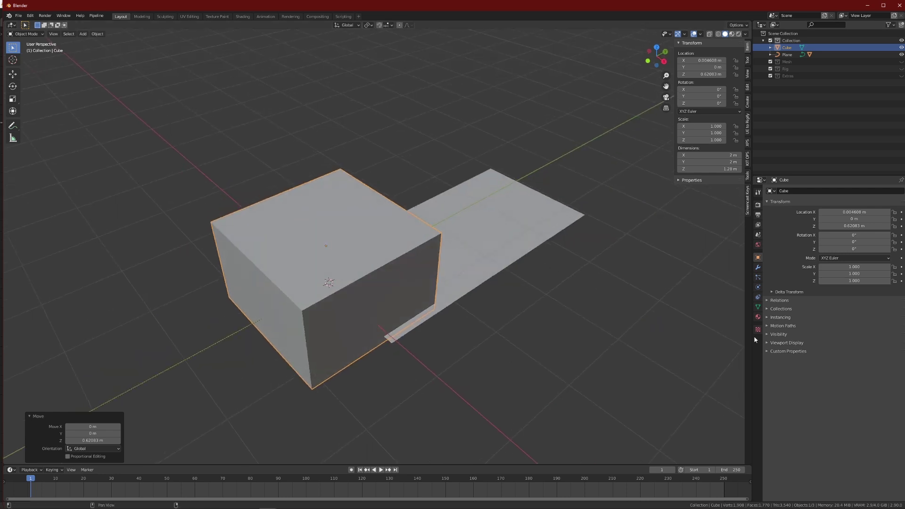
pyautogui.click(778, 334)
pyautogui.click(790, 373)
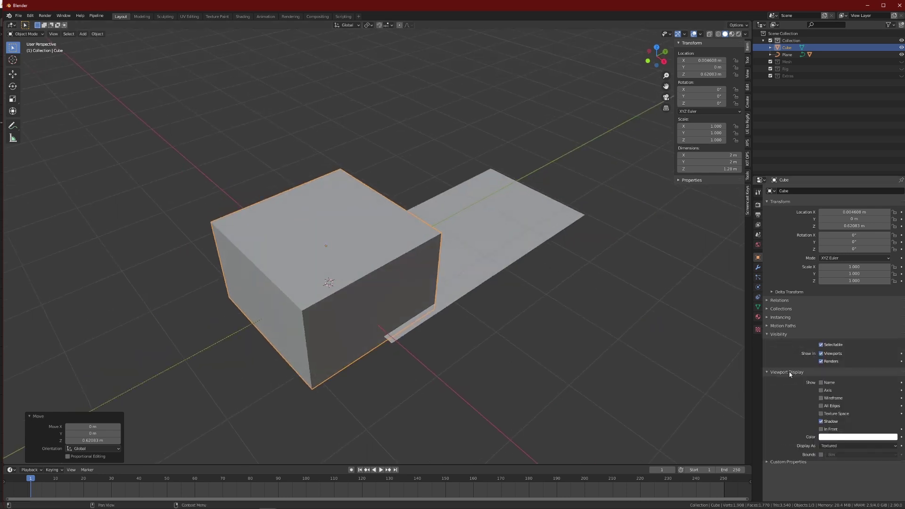
pyautogui.click(831, 448)
pyautogui.click(839, 462)
# Switch to the top view and open the cube's mesh in Edit Mode.
pyautogui.moveTo(588, 330)
pyautogui.mouseDown(button='middle')
pyautogui.moveTo(463, 238)
pyautogui.moveTo(488, 266)
pyautogui.mouseUp(button='middle')
pyautogui.press('KP_7')
pyautogui.press('Tab')
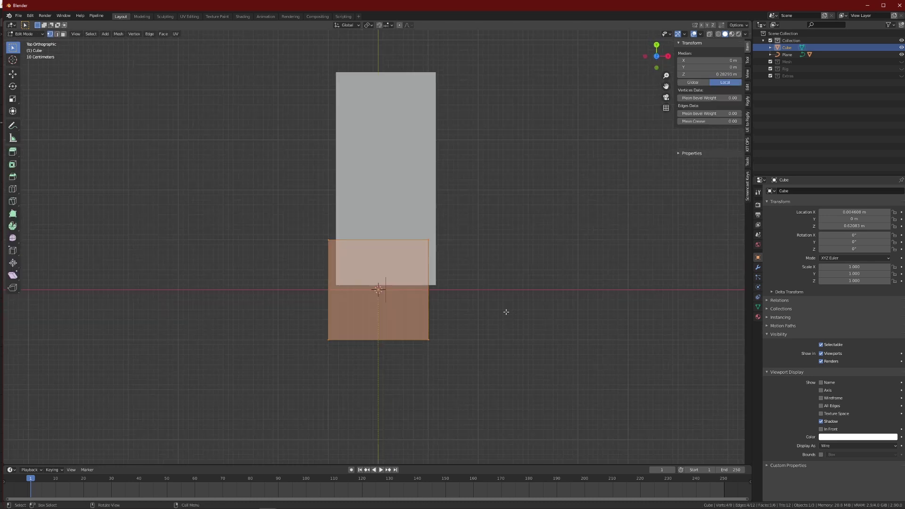
# Try moving the vertices on both X sides of the cube outward, and undo these moves.
pyautogui.moveTo(518, 207); pyautogui.dragTo(422, 395)
pyautogui.press('g')
pyautogui.press('x')
pyautogui.click(440, 394)
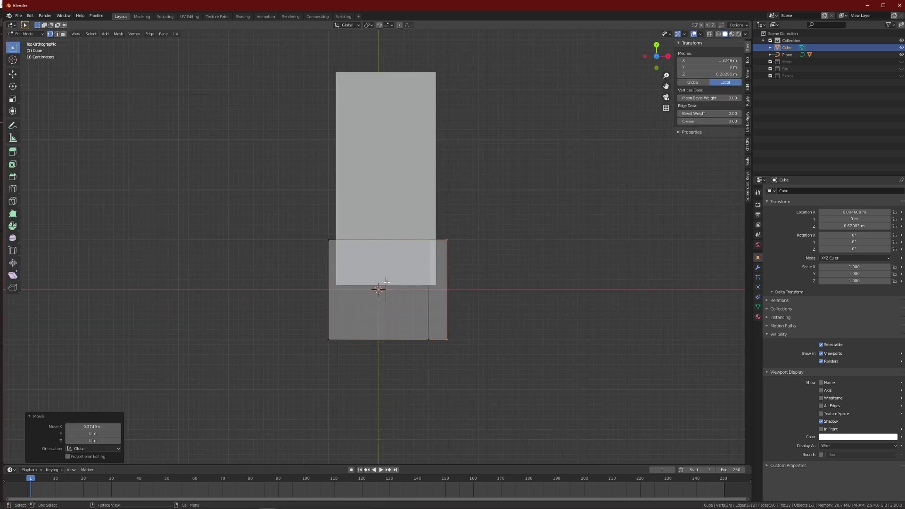
pyautogui.moveTo(365, 228); pyautogui.dragTo(304, 346)
pyautogui.press('g')
pyautogui.press('x')
pyautogui.click(300, 345)
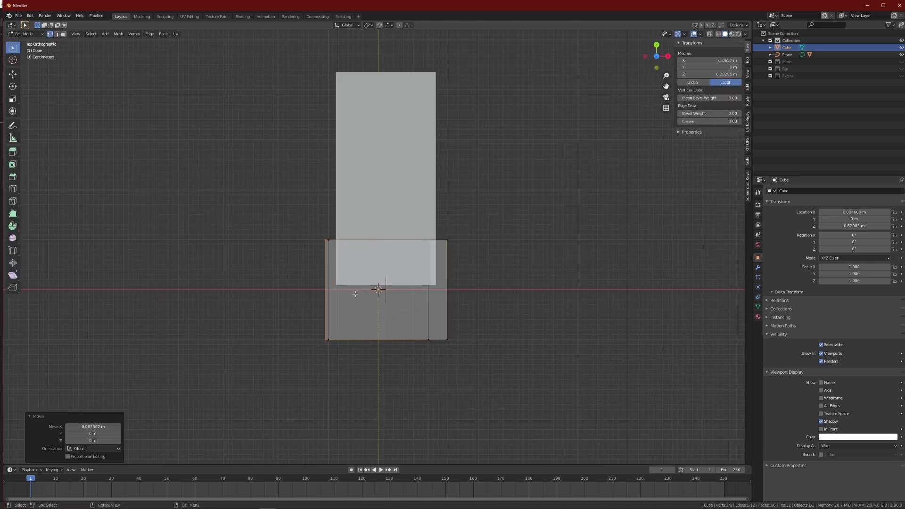
pyautogui.hotkey('ctrl', 'z')
pyautogui.hotkey('ctrl', 'z')
# With X-ray on, move all vertices of the cube's +X side outward so the cube is about 2.18 m wide.
pyautogui.moveTo(478, 226); pyautogui.dragTo(395, 383)
pyautogui.press('g')
pyautogui.click(437, 368)
pyautogui.moveTo(333, 211); pyautogui.dragTo(302, 342)
pyautogui.moveTo(342, 311); pyautogui.dragTo(366, 239, button='middle')
pyautogui.press('Tab')
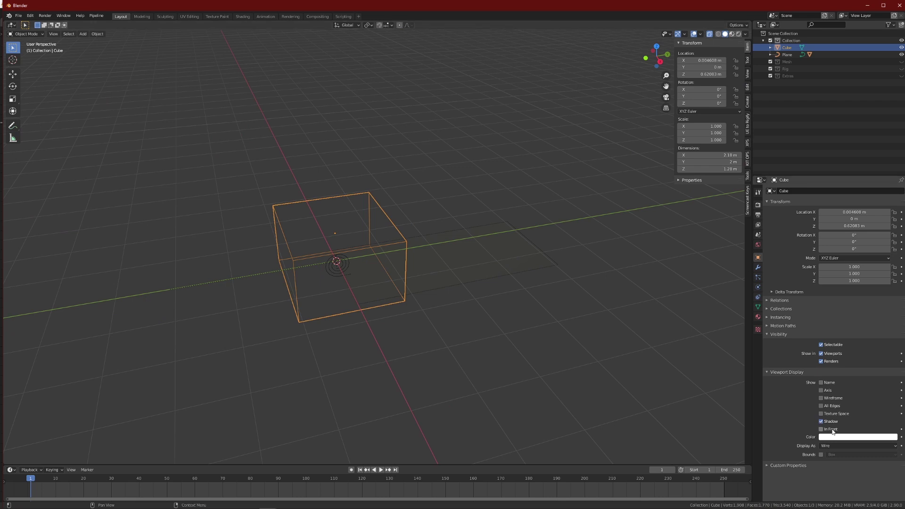
# Set the cube's viewport display to Textured and check its mesh with X-ray shading.
pyautogui.click(828, 446)
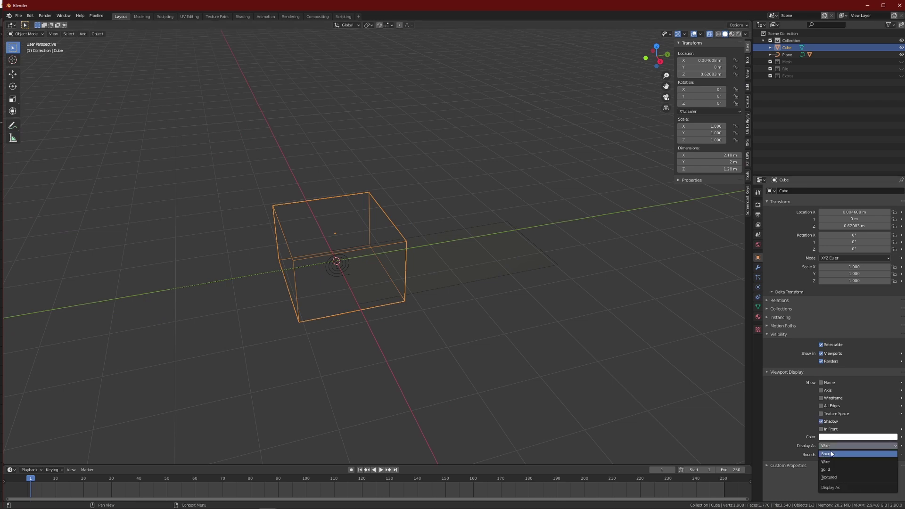
pyautogui.click(834, 476)
pyautogui.press('Tab')
pyautogui.hotkey('alt', 'z')
pyautogui.moveTo(434, 283); pyautogui.dragTo(405, 224, button='middle')
pyautogui.scroll(2, 425, 261)
pyautogui.press('Tab')
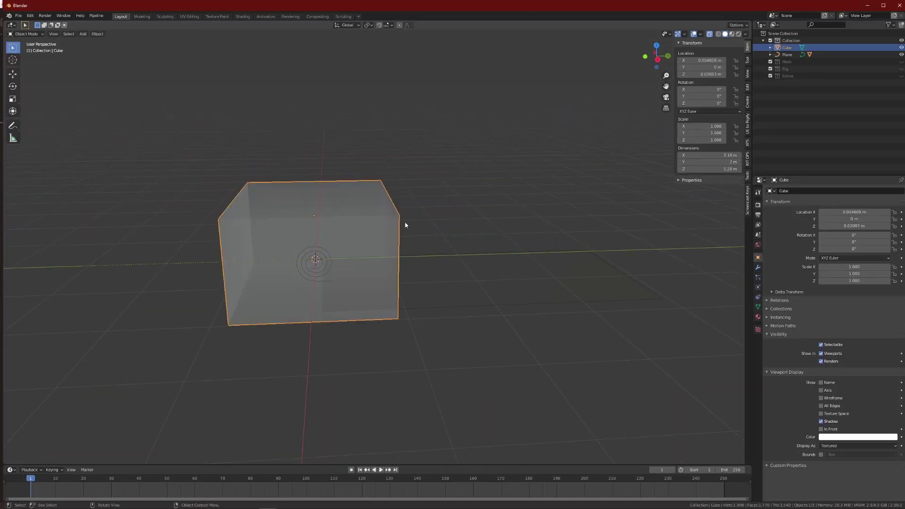
# Extend the cube's +Y end face about 3.83 m along Y so it encloses the whole flat sheet.
pyautogui.press('Tab')
pyautogui.moveTo(496, 121); pyautogui.dragTo(337, 390)
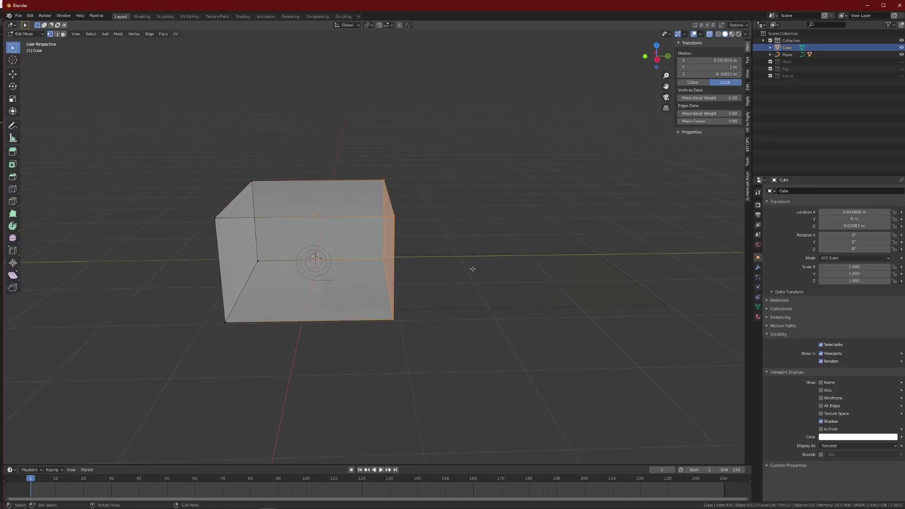
pyautogui.press('g')
pyautogui.press('y')
pyautogui.click(564, 264)
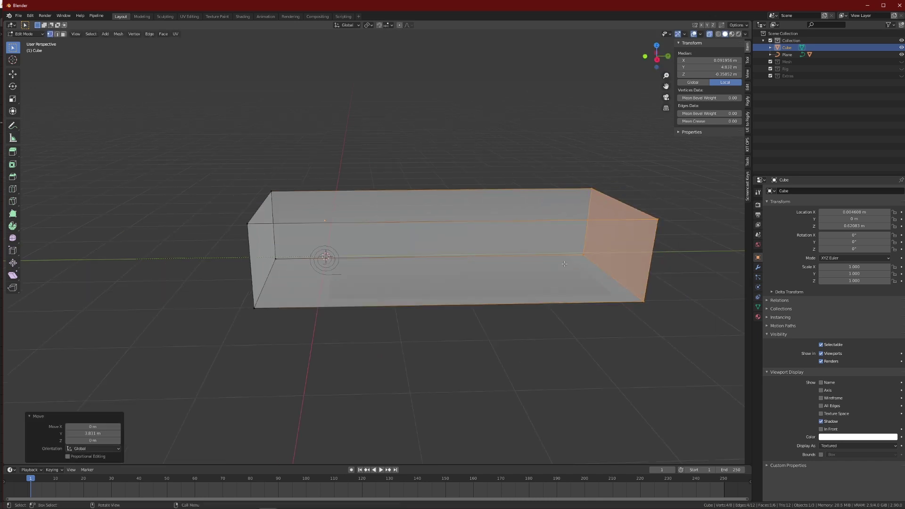
pyautogui.moveTo(564, 264); pyautogui.dragTo(559, 238, button='middle')
pyautogui.press('Tab')
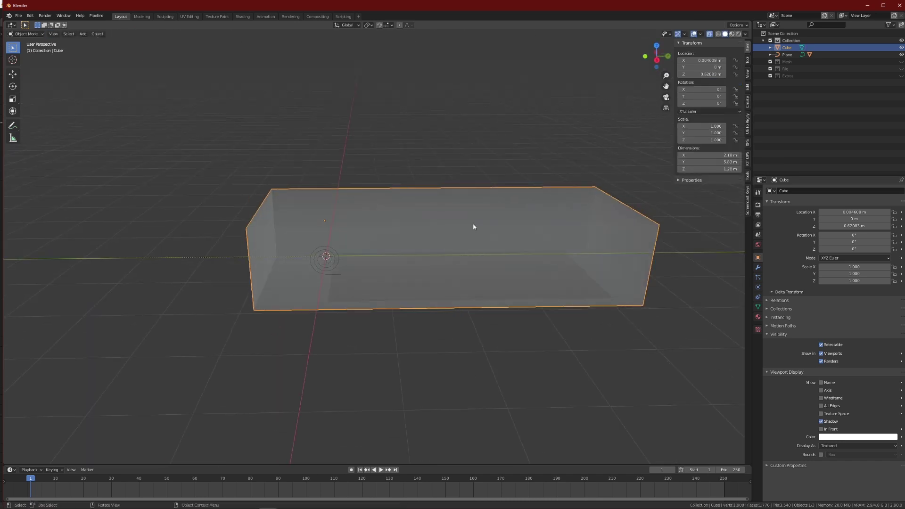
# Turn off X-ray shading and set the cube's viewport display to Wire.
pyautogui.click(332, 267)
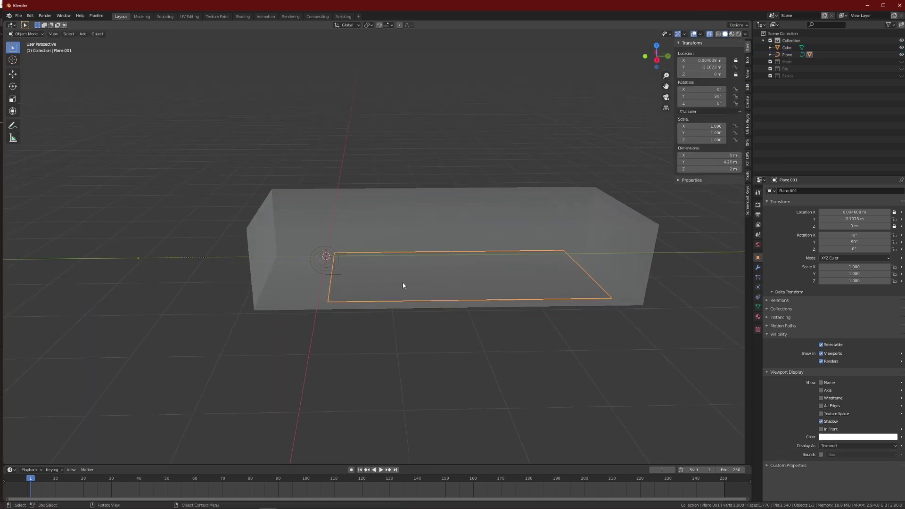
pyautogui.hotkey('alt', 'z')
pyautogui.click(334, 270)
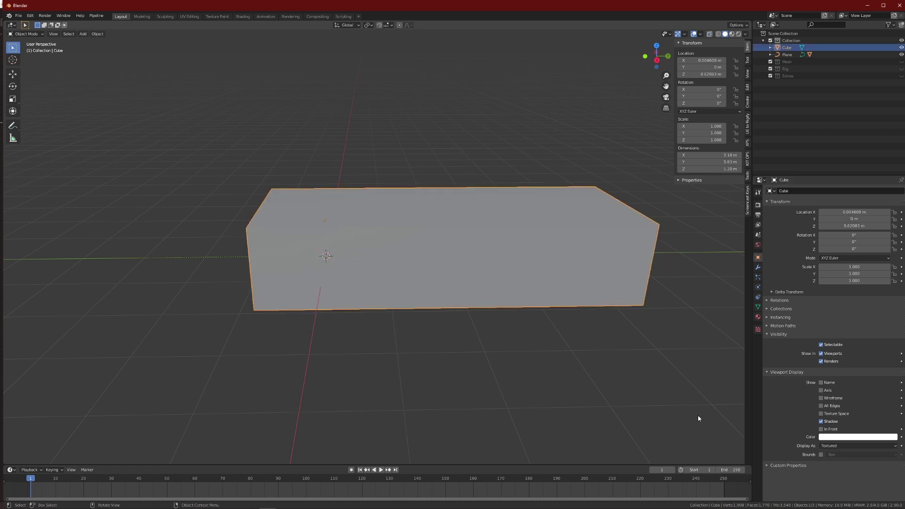
pyautogui.click(839, 445)
pyautogui.click(825, 461)
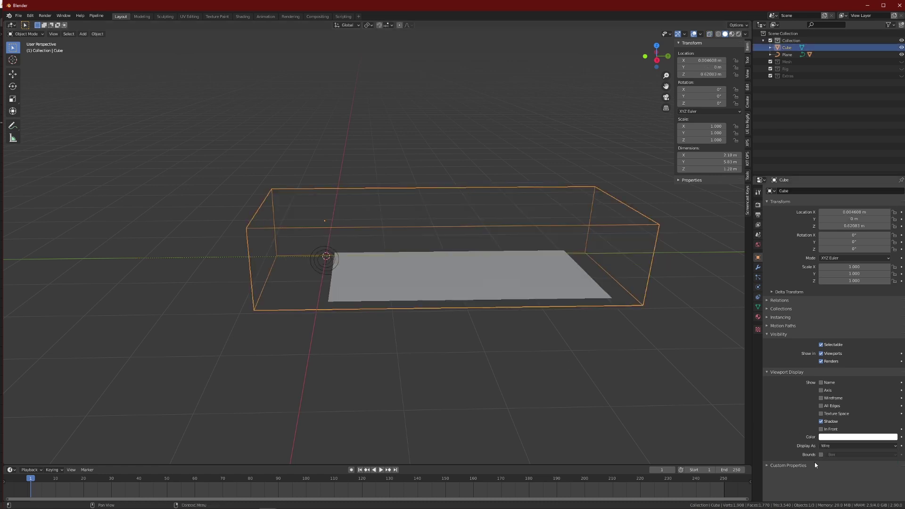
pyautogui.scroll(-1, 392, 283)
pyautogui.scroll(3, 395, 279)
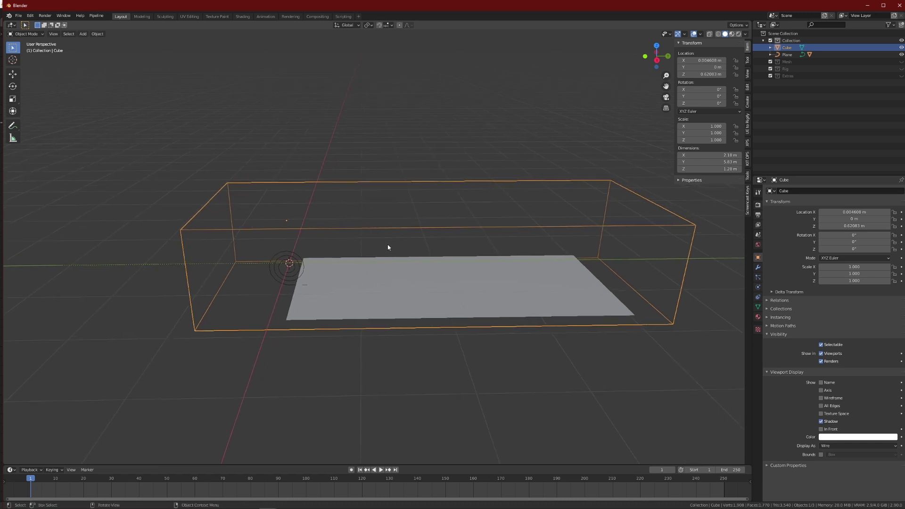
# Add four lengthwise loop cuts across the width of the long cube.
pyautogui.press('Tab')
pyautogui.moveTo(388, 246)
pyautogui.mouseDown(button='middle')
pyautogui.moveTo(341, 242)
pyautogui.moveTo(383, 251)
pyautogui.mouseUp(button='middle')
pyautogui.scroll(2, 392, 357)
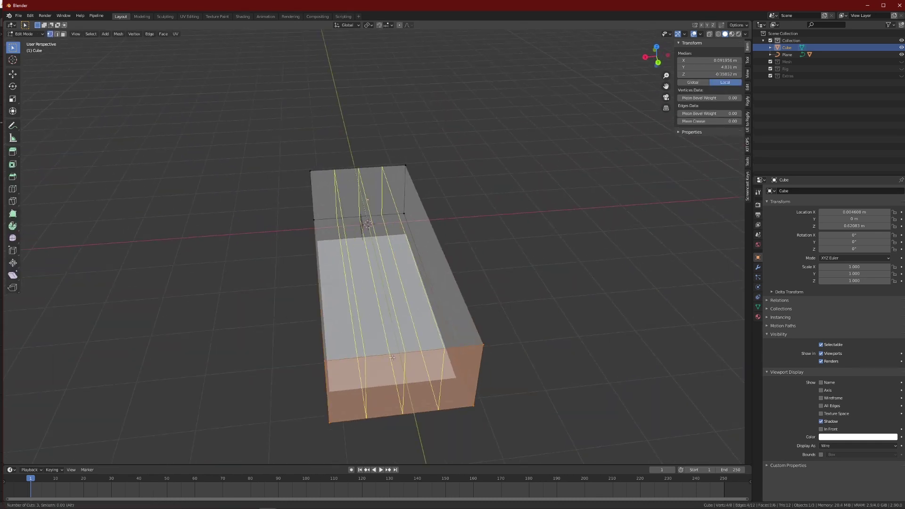
pyautogui.scroll(1, 392, 358)
pyautogui.click(392, 358)
pyautogui.click(419, 317)
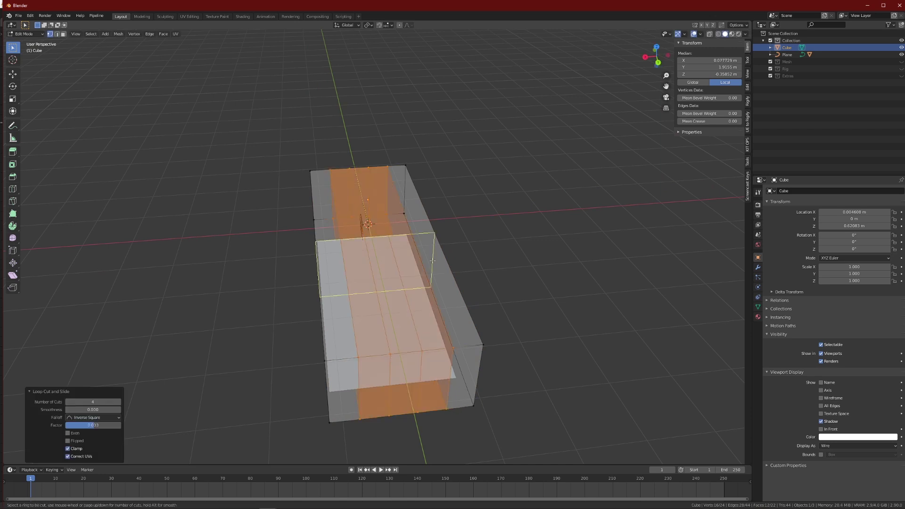
# Add five crosswise loop cuts along the length of the cube.
pyautogui.scroll(1, 432, 261)
pyautogui.click(432, 261)
pyautogui.moveTo(432, 261); pyautogui.dragTo(483, 212, button='middle')
pyautogui.press('Tab')
pyautogui.press('Tab')
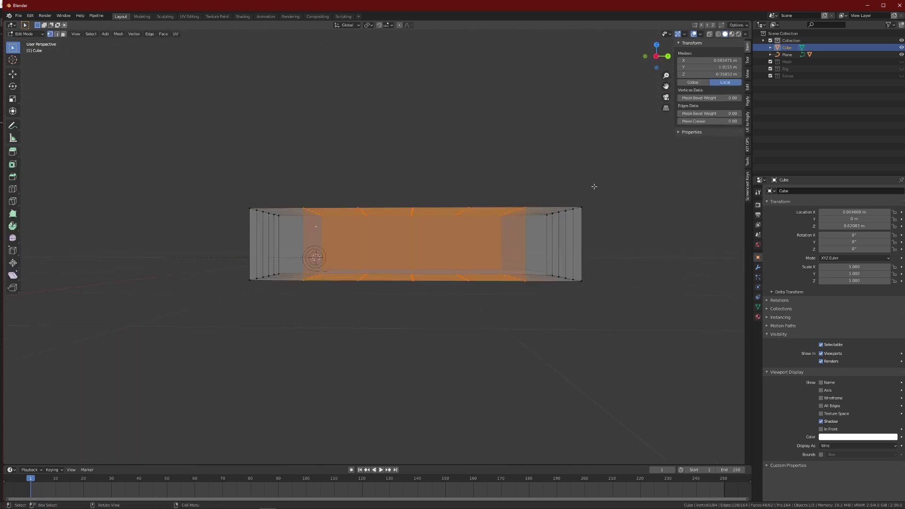
# Lower all the top vertices of the cube along Z so the cage is about 0.65 m tall.
pyautogui.moveTo(652, 155); pyautogui.dragTo(225, 235)
pyautogui.press('g')
pyautogui.press('z')
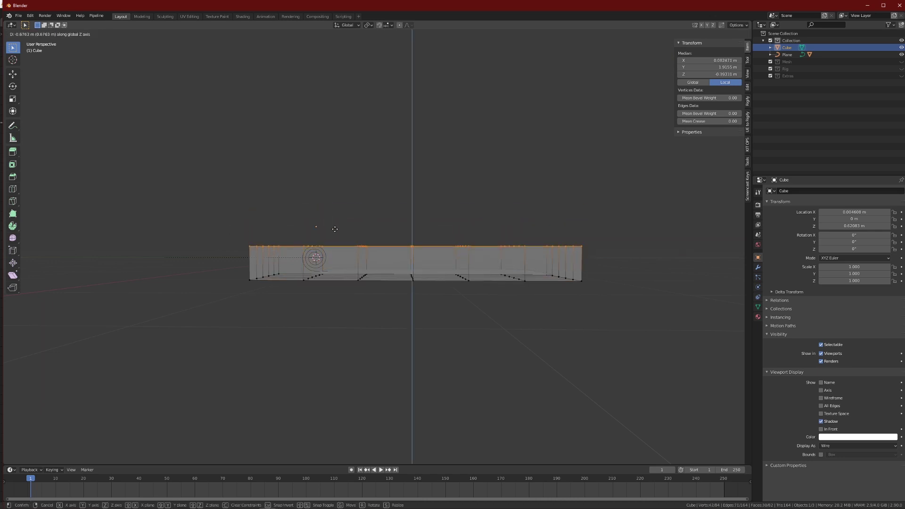
pyautogui.click(334, 226)
pyautogui.press('Tab')
pyautogui.moveTo(340, 224); pyautogui.dragTo(367, 229, button='middle')
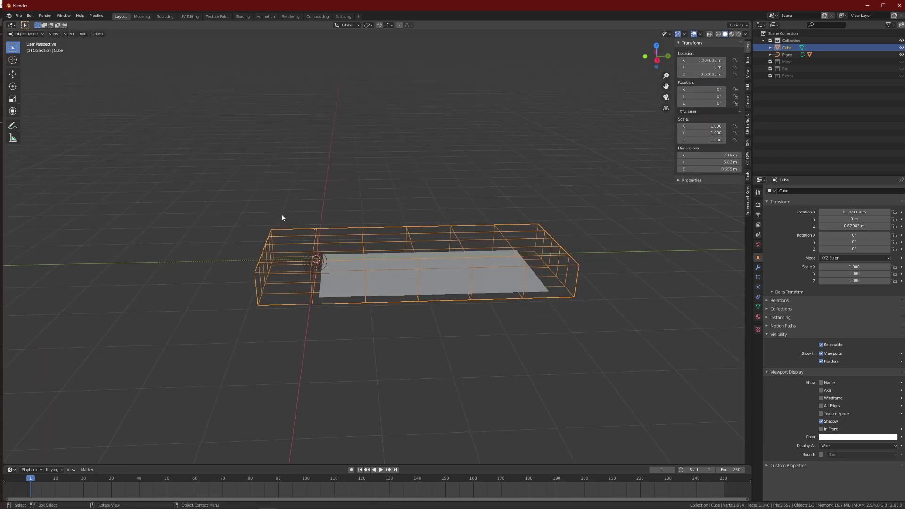
pyautogui.moveTo(388, 194); pyautogui.dragTo(398, 194, button='middle')
pyautogui.press('Tab')
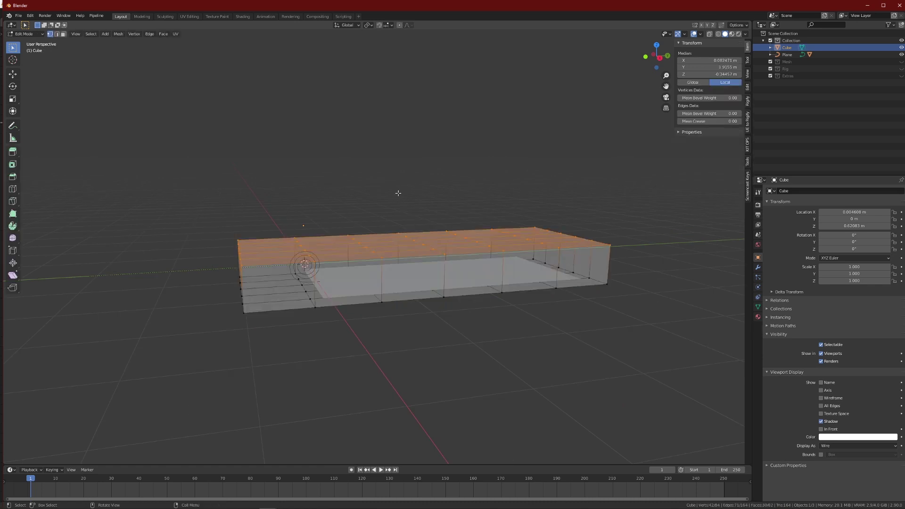
pyautogui.press('Tab')
# Add a Mesh Deform modifier to the sheet, choose the cube as its object and bind it.
pyautogui.click(370, 287)
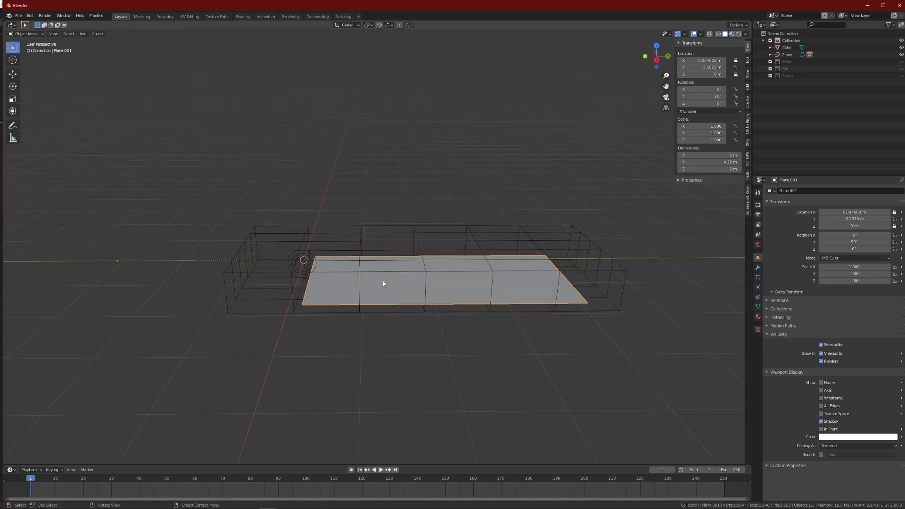
pyautogui.click(758, 268)
pyautogui.click(795, 191)
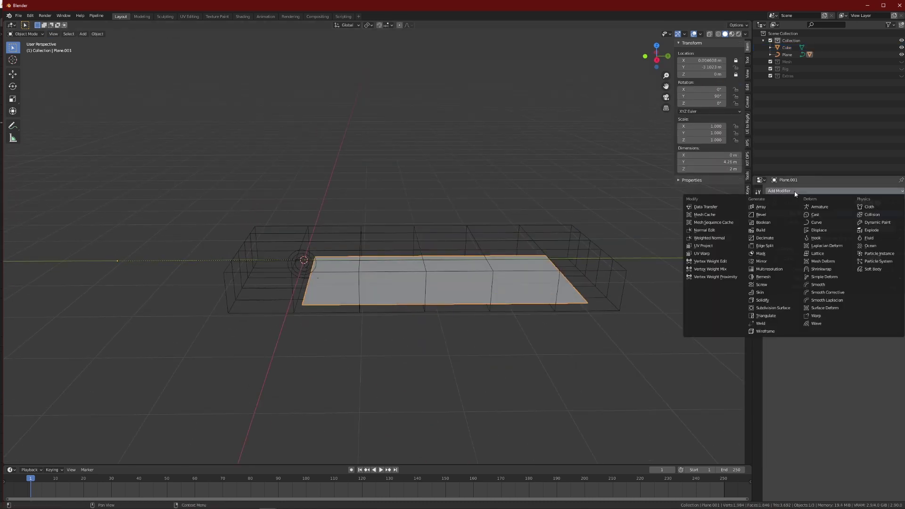
pyautogui.click(828, 261)
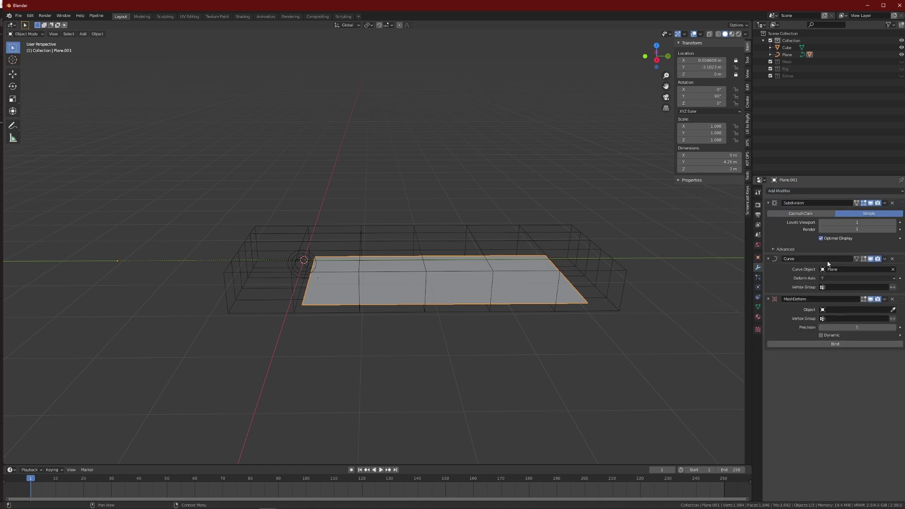
pyautogui.click(871, 311)
pyautogui.click(843, 320)
pyautogui.scroll(3, 560, 308)
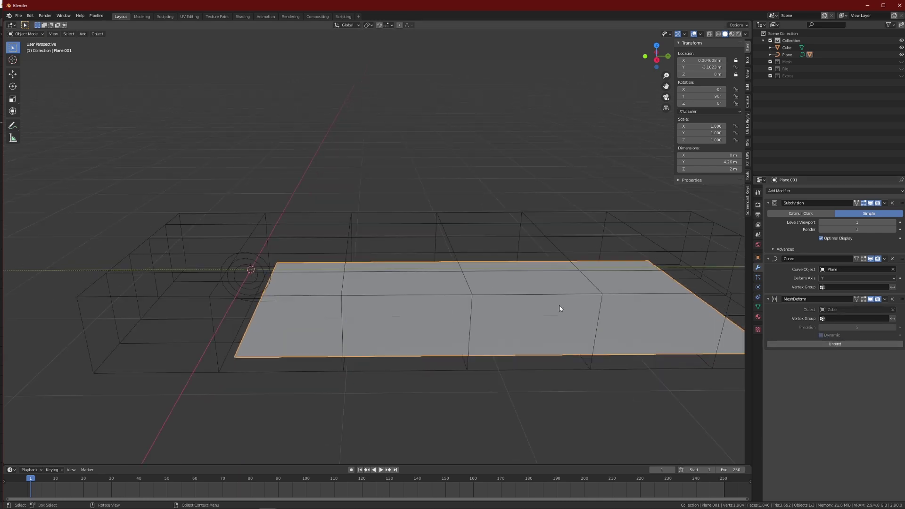
# Try moving single vertices of the cage cube to test how they deform the sheet.
pyautogui.click(482, 294)
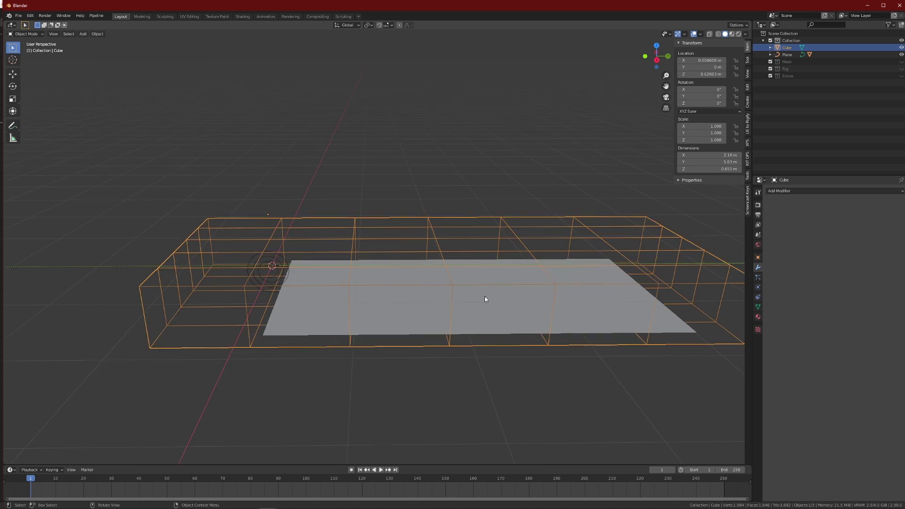
pyautogui.press('Tab')
pyautogui.press('g')
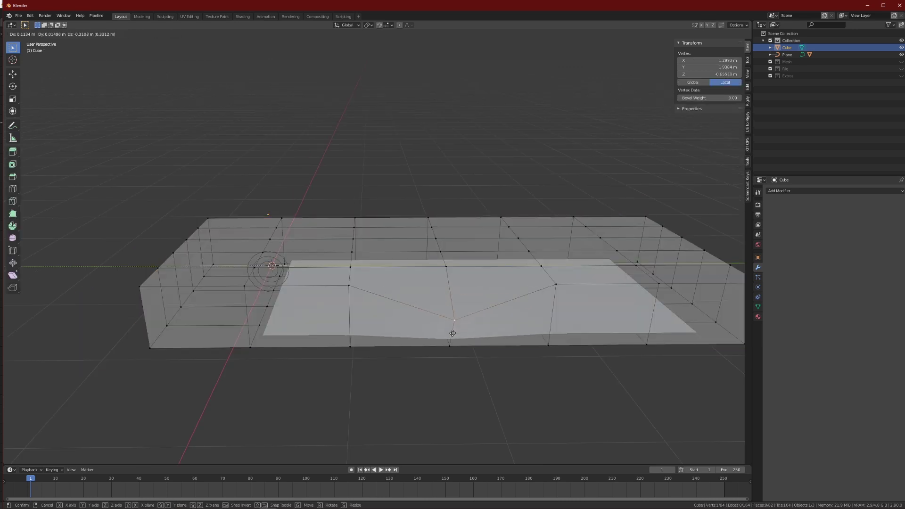
pyautogui.click(456, 285)
pyautogui.moveTo(457, 285); pyautogui.dragTo(378, 312, button='middle')
pyautogui.click(312, 167)
pyautogui.moveTo(310, 165); pyautogui.dragTo(329, 148, button='middle')
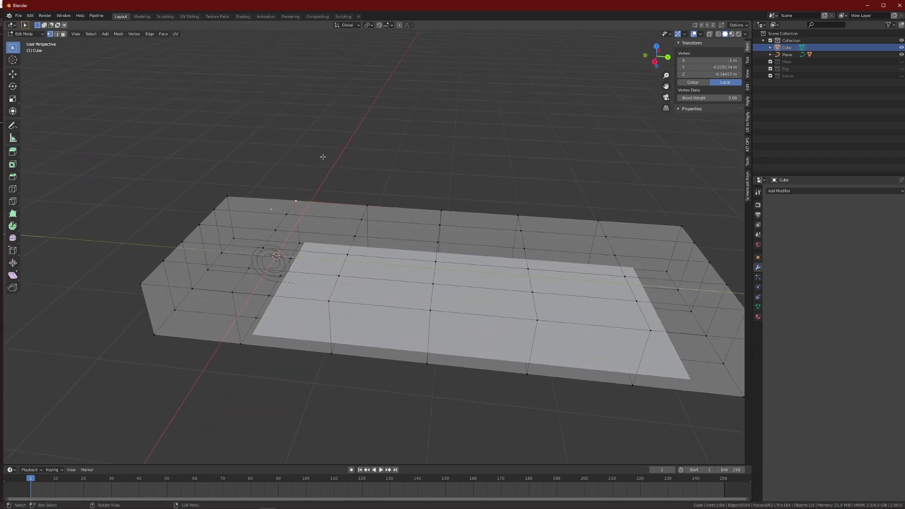
pyautogui.press('g')
pyautogui.press('Escape')
pyautogui.press('Tab')
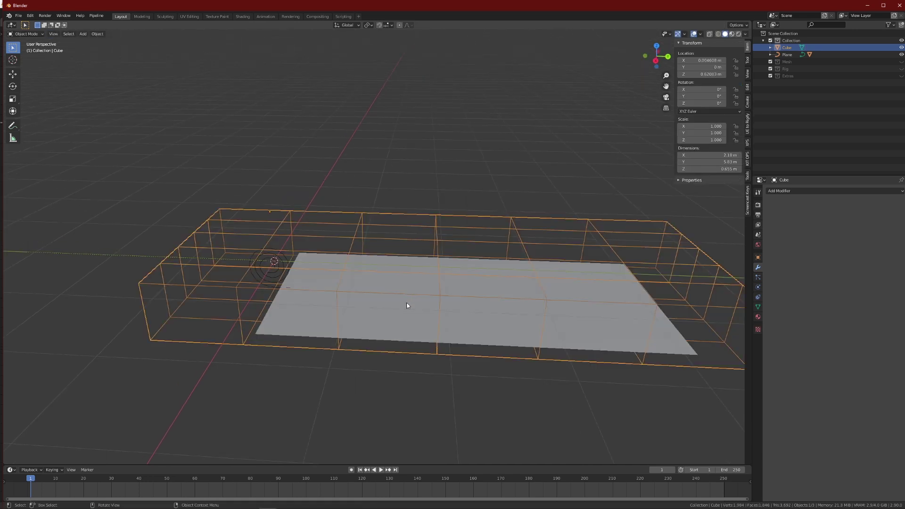
# Move the sheet along Y so that part of it rolls up inside the cage.
pyautogui.click(406, 304)
pyautogui.press('g')
pyautogui.press('y')
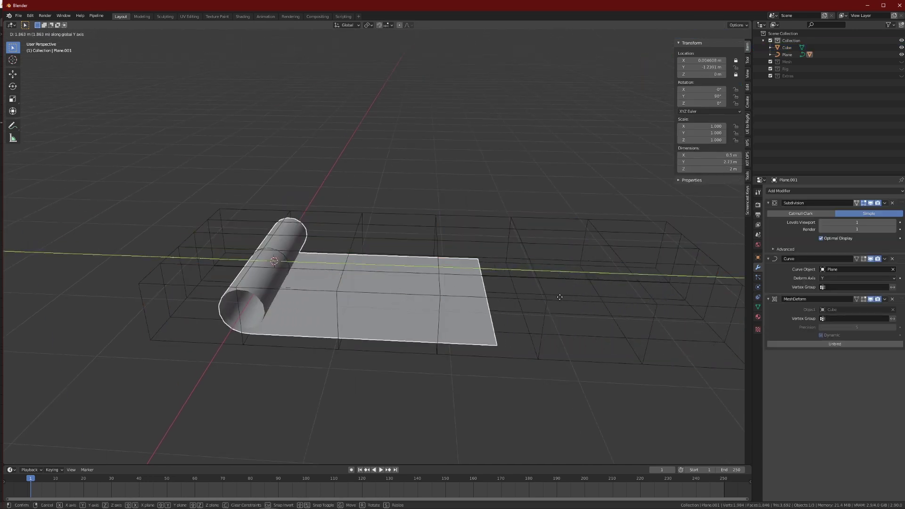
pyautogui.click(677, 304)
pyautogui.press('Tab')
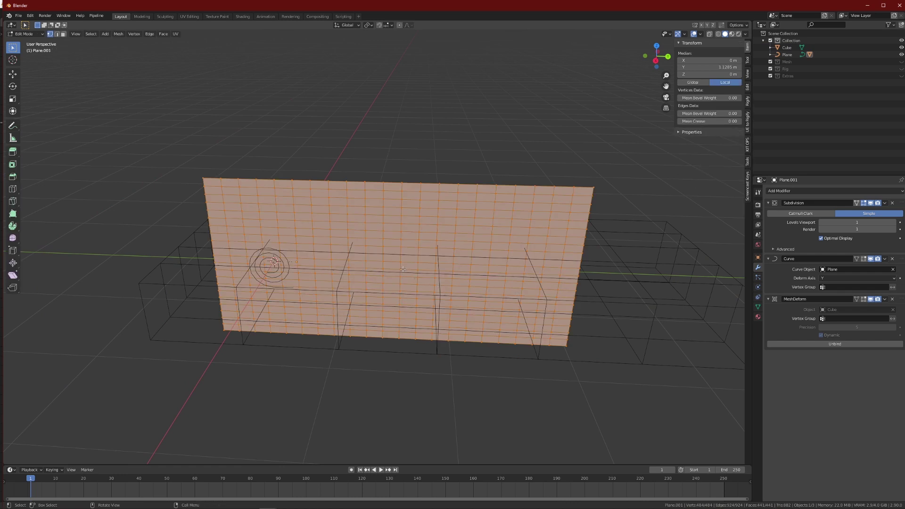
pyautogui.press('Tab')
pyautogui.keyDown('shift'); pyautogui.moveTo(406, 267); pyautogui.dragTo(513, 255, button='middle'); pyautogui.keyUp('shift')
# Edit the cage, pulling its far top vertex near the roll upward and pushing the vertex above the roll's middle down.
pyautogui.click(426, 244)
pyautogui.moveTo(426, 244); pyautogui.dragTo(374, 224, button='middle')
pyautogui.press('Tab')
pyautogui.press('g')
pyautogui.click(421, 166)
pyautogui.click(386, 223)
pyautogui.press('g')
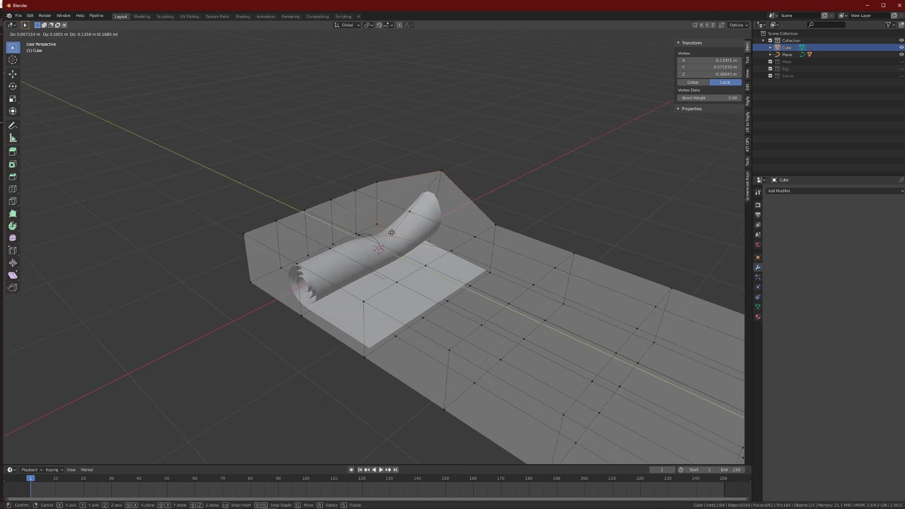
pyautogui.click(391, 235)
# Raise two neighbouring cage vertices above the roll along Z, by about 0.26 m and 0.19 m.
pyautogui.click(357, 234)
pyautogui.press('g')
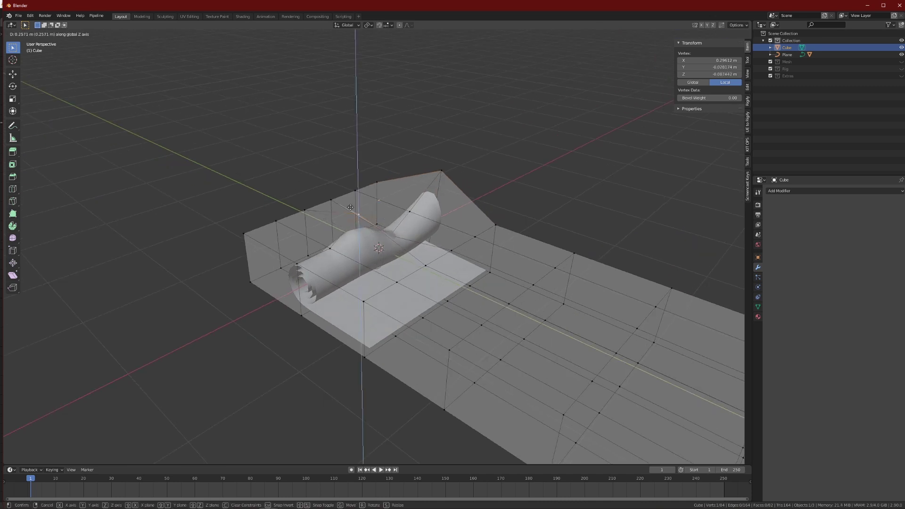
pyautogui.click(350, 207)
pyautogui.click(329, 246)
pyautogui.press('g')
pyautogui.press('z')
pyautogui.click(305, 262)
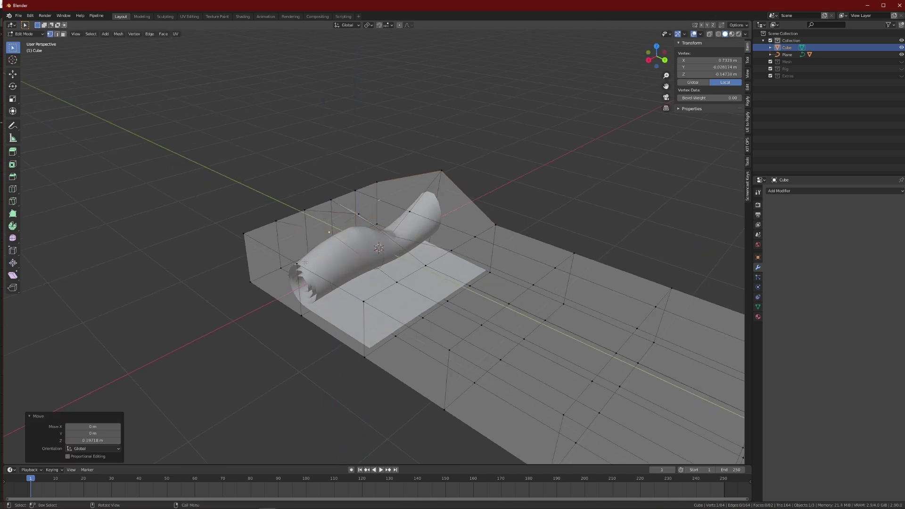
# Move the upper and lower cage vertices at the roll's open end to reshape that end.
pyautogui.click(302, 264)
pyautogui.press('g')
pyautogui.click(298, 252)
pyautogui.click(313, 311)
pyautogui.press('g')
pyautogui.click(316, 317)
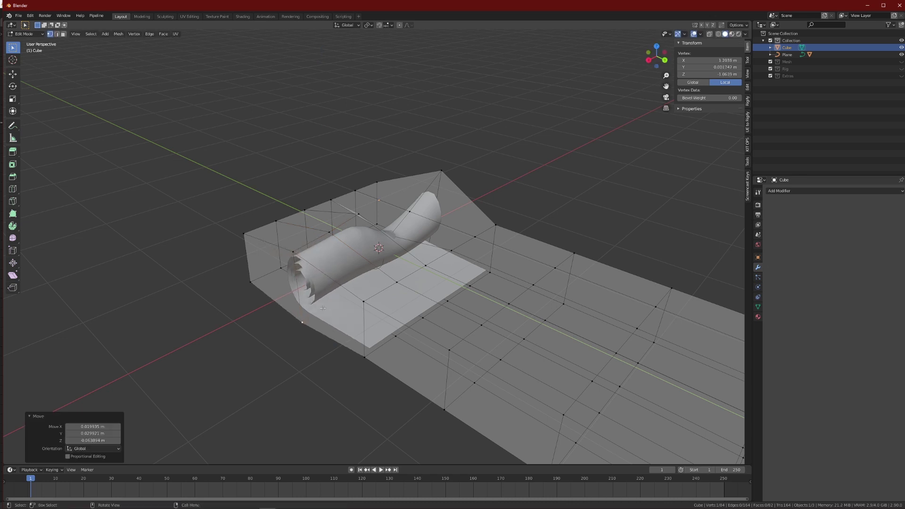
# Move one vertex on each long side of the cage along Y, away from the roll, to stretch the sheet's flat end.
pyautogui.moveTo(323, 309); pyautogui.dragTo(350, 302, button='middle')
pyautogui.click(277, 302)
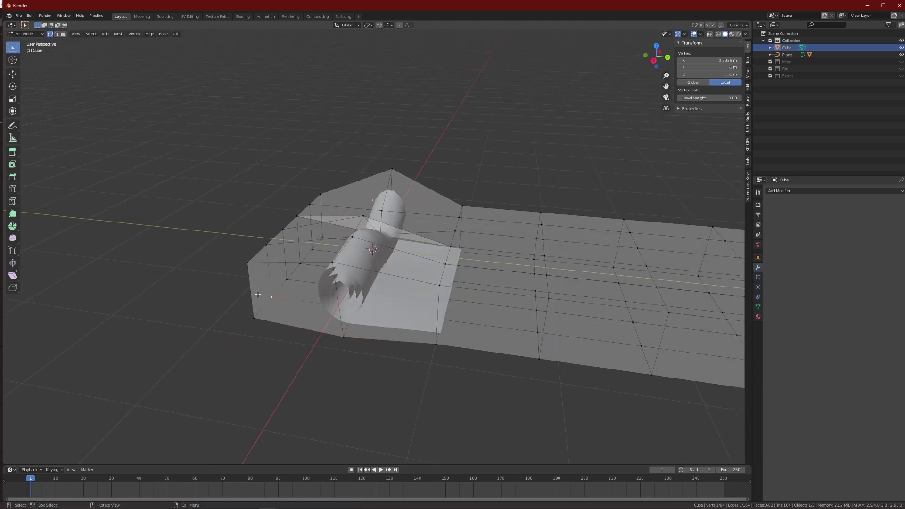
pyautogui.press('g')
pyautogui.press('y')
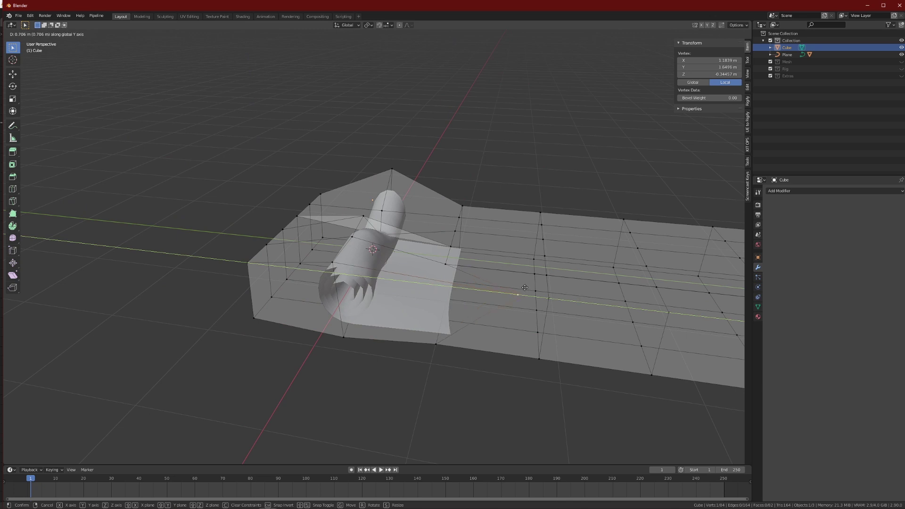
pyautogui.click(525, 287)
pyautogui.moveTo(524, 287); pyautogui.dragTo(494, 255, button='middle')
pyautogui.click(494, 251)
pyautogui.press('g')
pyautogui.press('y')
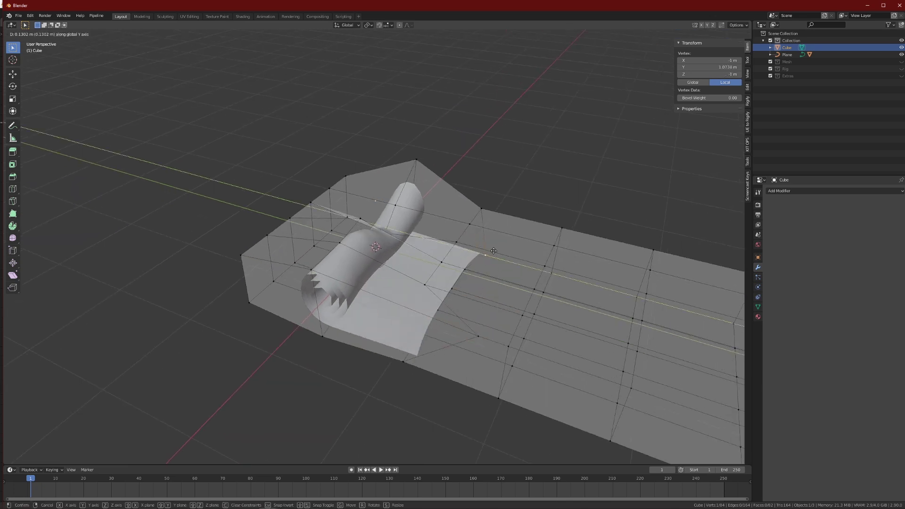
pyautogui.click(518, 257)
# Move inner cage vertices along Y to give the sheet's free edge a wavy outline.
pyautogui.click(444, 263)
pyautogui.press('g')
pyautogui.press('y')
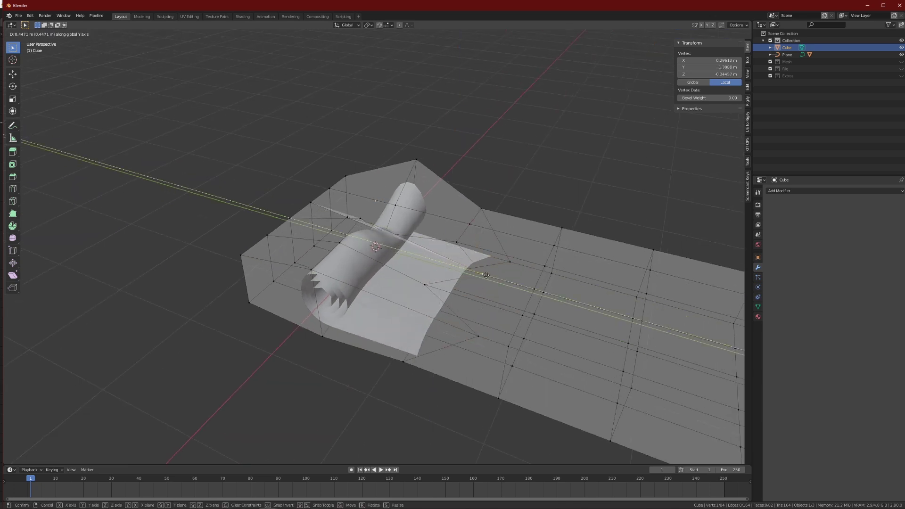
pyautogui.rightClick(475, 274)
pyautogui.moveTo(475, 274); pyautogui.dragTo(387, 243, button='middle')
pyautogui.press('g')
pyautogui.press('y')
pyautogui.click(499, 285)
# Raise the cage vertex above the middle of the roll along Z and finish editing the cage.
pyautogui.click(386, 243)
pyautogui.keyDown('alt'); pyautogui.middleClick(386, 244); pyautogui.keyUp('alt')
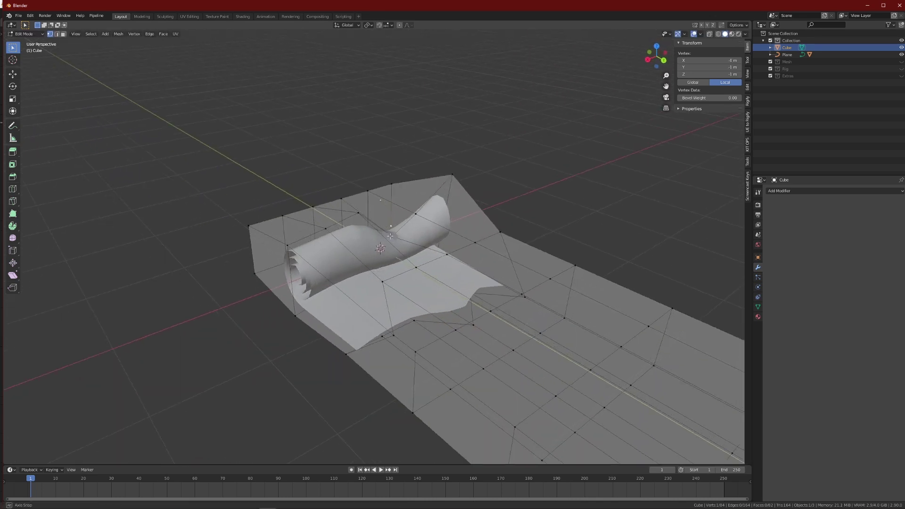
pyautogui.press('g')
pyautogui.press('z')
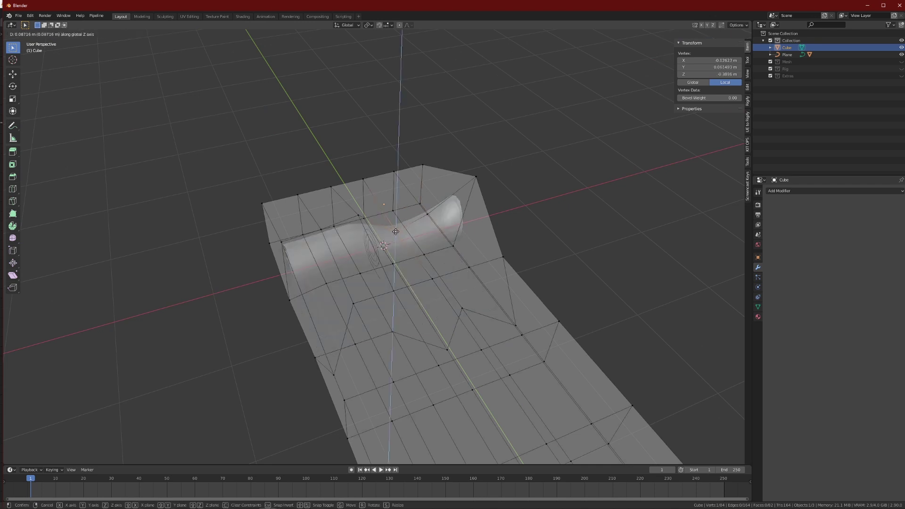
pyautogui.click(395, 226)
pyautogui.moveTo(395, 225); pyautogui.dragTo(422, 236, button='middle')
pyautogui.hotkey('alt', 'z')
pyautogui.scroll(-1, 467, 185)
pyautogui.press('Tab')
# Slide the sheet through the bent cage to test the deformation, leaving it at about Y 0.14 m.
pyautogui.scroll(-3, 447, 208)
pyautogui.scroll(-2, 464, 207)
pyautogui.click(413, 258)
pyautogui.scroll(2, 421, 235)
pyautogui.press('g')
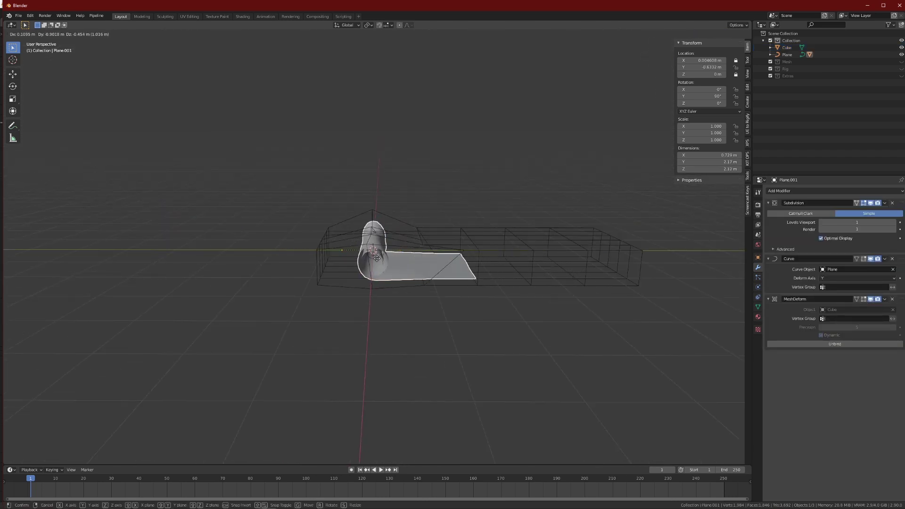
pyautogui.click(427, 271)
pyautogui.moveTo(426, 270); pyautogui.dragTo(481, 259, button='middle')
pyautogui.press('g')
pyautogui.rightClick(532, 262)
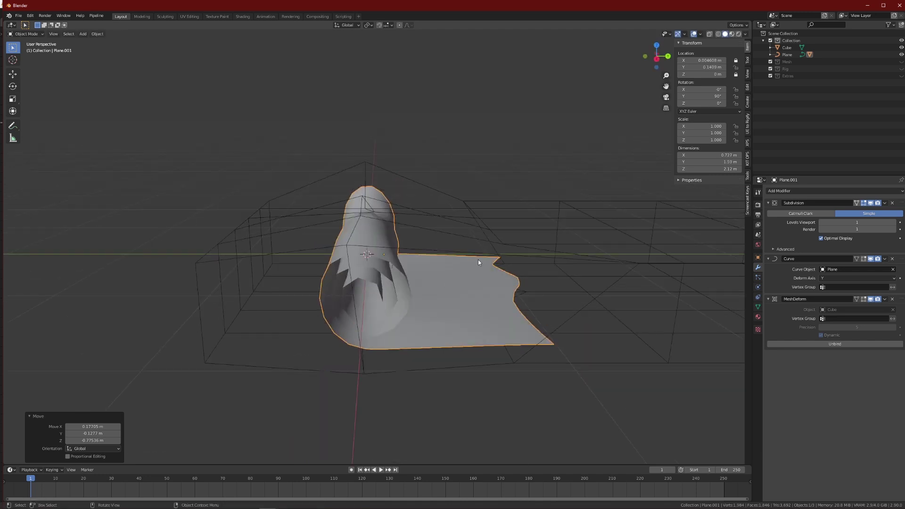
# Raise the sheet's Subdivision viewport and render levels to 2 and try moving the sheet.
pyautogui.click(895, 223)
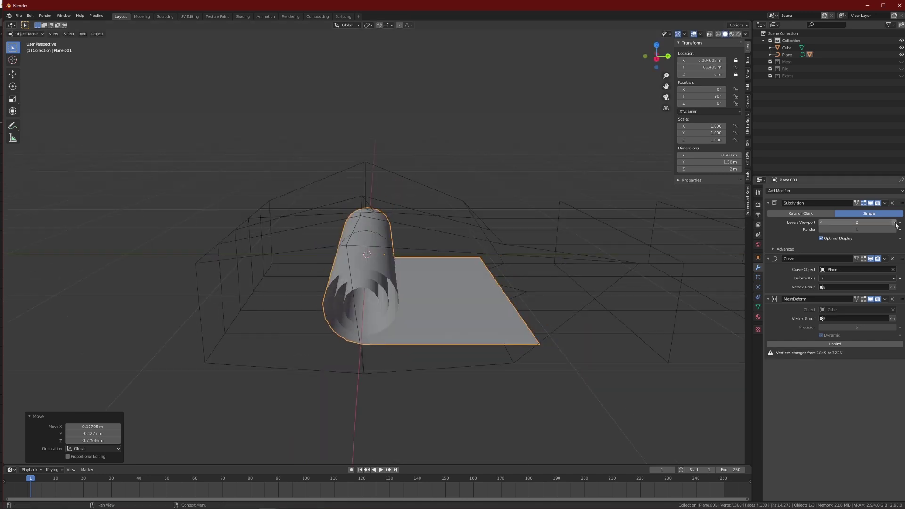
pyautogui.click(893, 229)
pyautogui.moveTo(422, 255)
pyautogui.mouseDown(button='middle')
pyautogui.moveTo(396, 254)
pyautogui.moveTo(430, 252)
pyautogui.mouseUp(button='middle')
pyautogui.scroll(-3, 430, 252)
pyautogui.press('g')
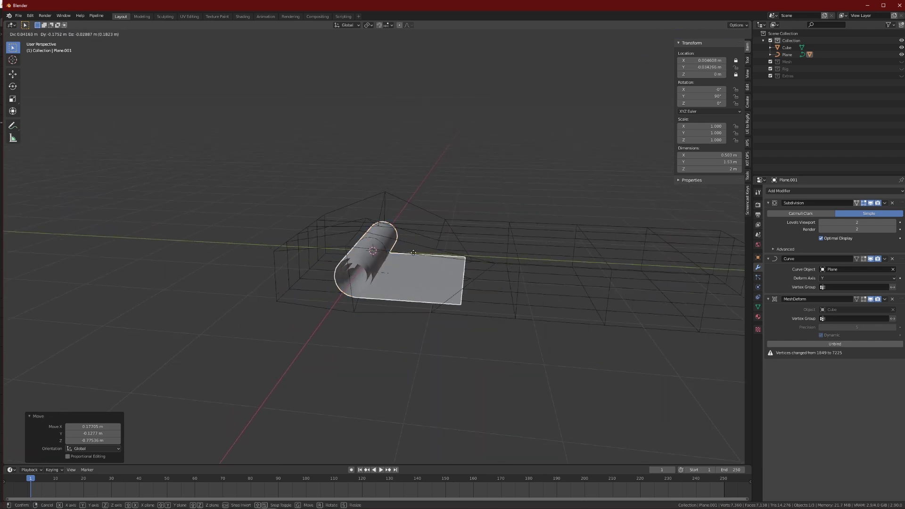
pyautogui.rightClick(344, 246)
pyautogui.moveTo(365, 244); pyautogui.dragTo(389, 267, button='middle')
pyautogui.scroll(1, 388, 267)
pyautogui.press('Tab')
pyautogui.press('Tab')
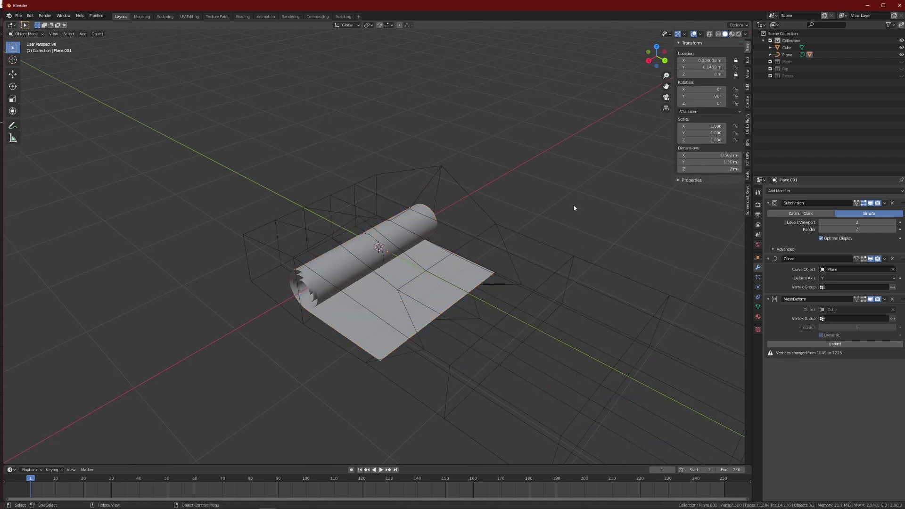
pyautogui.click(491, 230)
pyautogui.press('Tab')
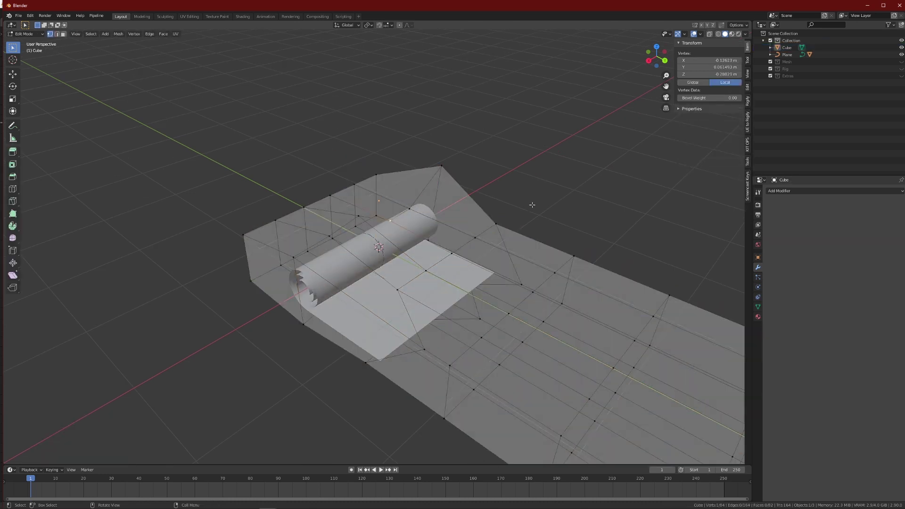
pyautogui.press('Tab')
pyautogui.click(531, 204)
pyautogui.click(425, 272)
pyautogui.moveTo(455, 257); pyautogui.dragTo(490, 262, button='middle')
pyautogui.click(473, 234)
# Unbind the sheet's Mesh Deform modifier, try binding it to the reshaped cage again, and release the binding.
pyautogui.click(408, 276)
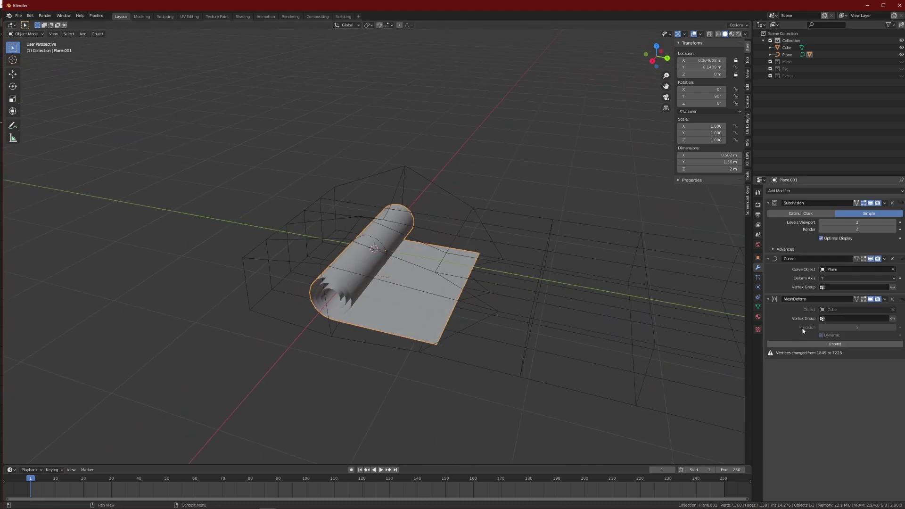
pyautogui.click(829, 343)
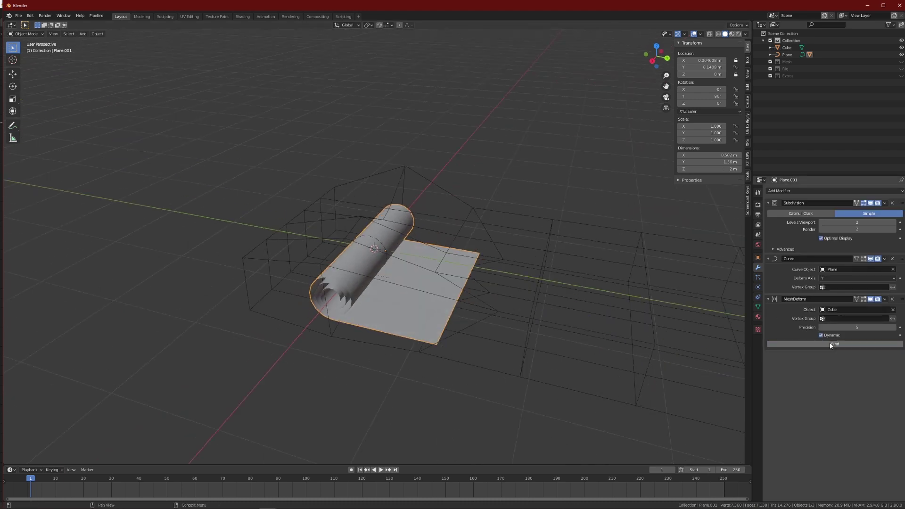
pyautogui.moveTo(742, 348); pyautogui.dragTo(721, 353, button='middle')
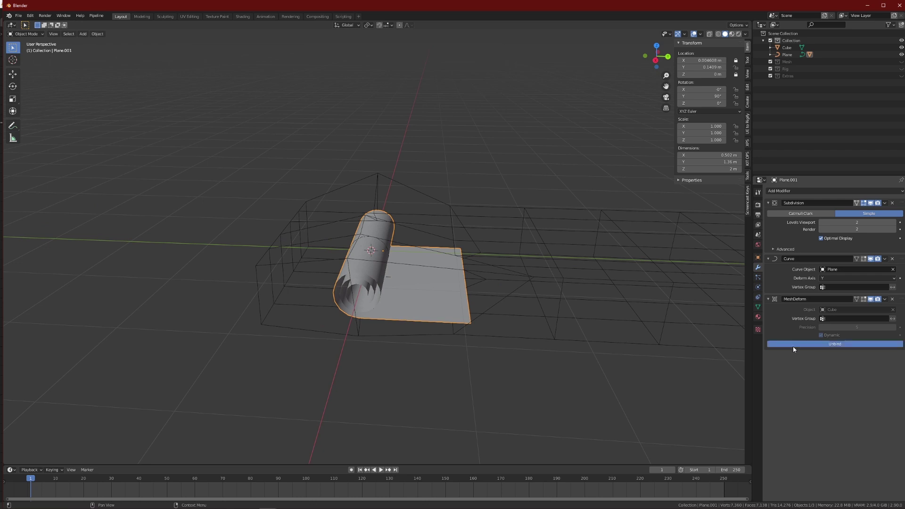
pyautogui.moveTo(586, 303); pyautogui.dragTo(417, 274, button='middle')
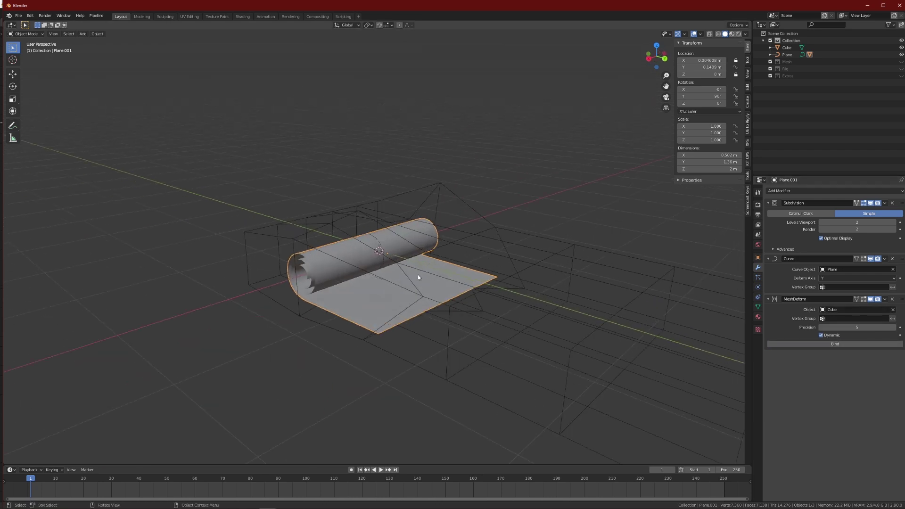
pyautogui.click(526, 282)
pyautogui.moveTo(476, 263); pyautogui.dragTo(479, 252, button='middle')
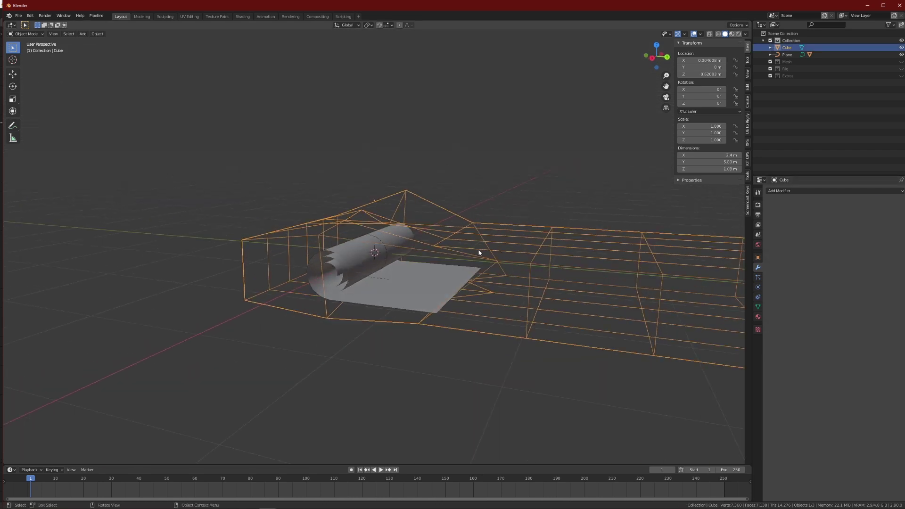
pyautogui.moveTo(405, 254); pyautogui.dragTo(374, 283, button='middle')
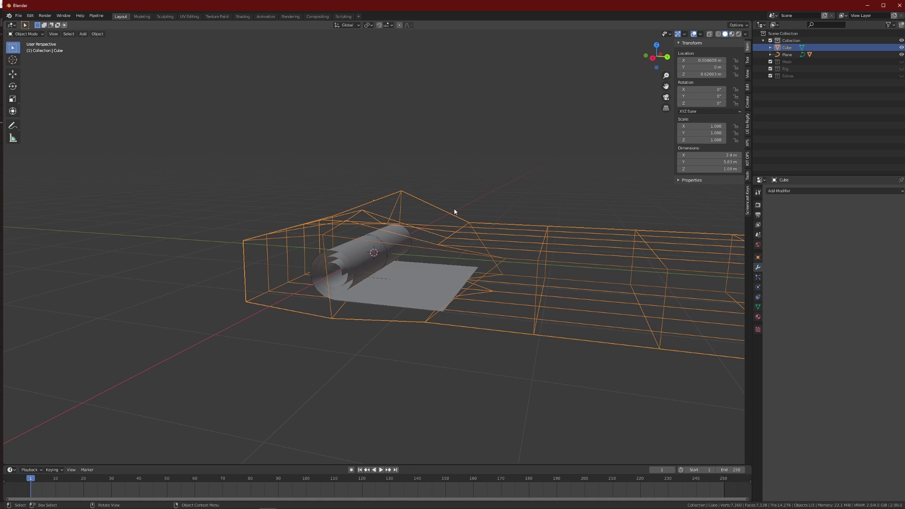
# Undo the Mesh Deform binding changes and the raised Subdivision levels.
pyautogui.hotkey('ctrl', 'z')
pyautogui.hotkey('ctrl', 'z')
pyautogui.hotkey('ctrl', 'z')
pyautogui.hotkey('ctrl', 'z')
pyautogui.hotkey('ctrl', 'z')
pyautogui.hotkey('ctrl', 'z')
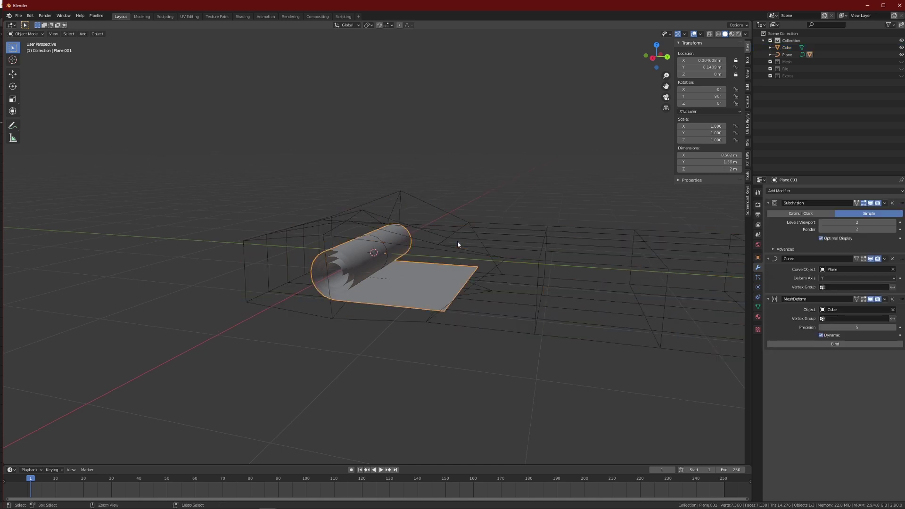
pyautogui.hotkey('ctrl', 'z')
pyautogui.hotkey('ctrl', 'z')
pyautogui.hotkey('ctrl', 'z')
pyautogui.hotkey('ctrl', 'z')
pyautogui.hotkey('ctrl', 'z')
pyautogui.hotkey('ctrl', 'z')
pyautogui.hotkey('ctrl', 'z')
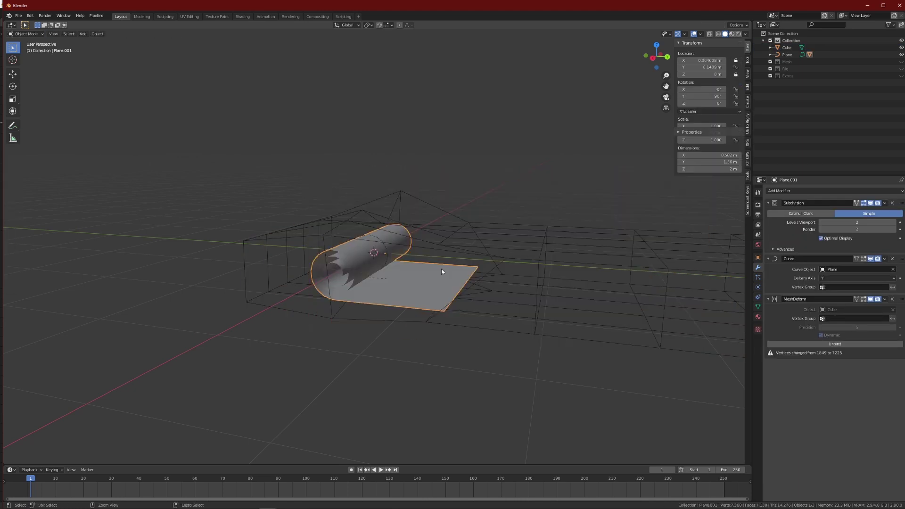
pyautogui.hotkey('ctrl', 'z')
# Delete the reshaped cage cube around the sheet.
pyautogui.click(496, 238)
pyautogui.moveTo(496, 237); pyautogui.dragTo(472, 249, button='middle')
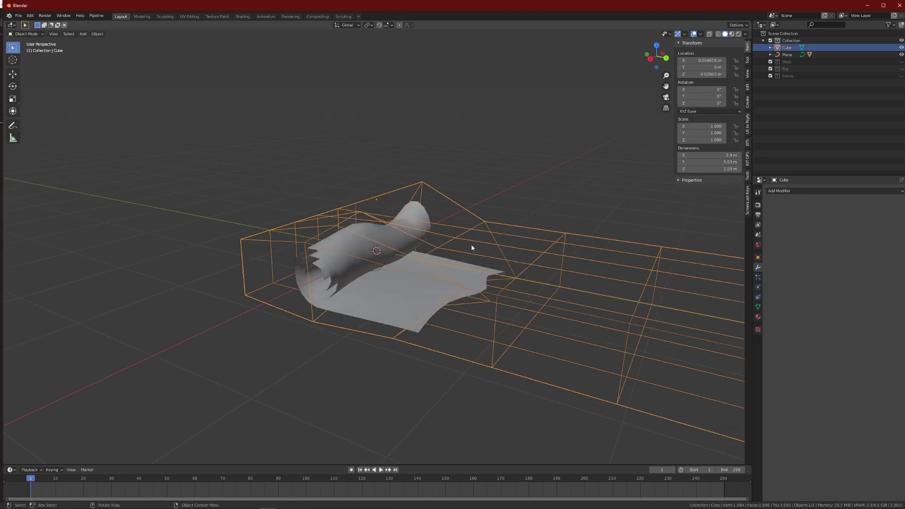
pyautogui.click(407, 215)
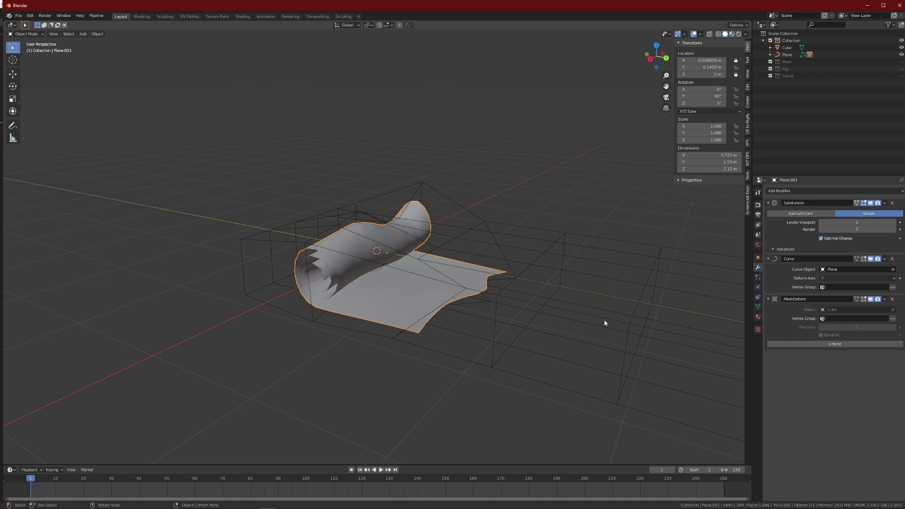
pyautogui.moveTo(588, 338); pyautogui.dragTo(469, 242, button='middle')
pyautogui.click(518, 277)
pyautogui.press('x')
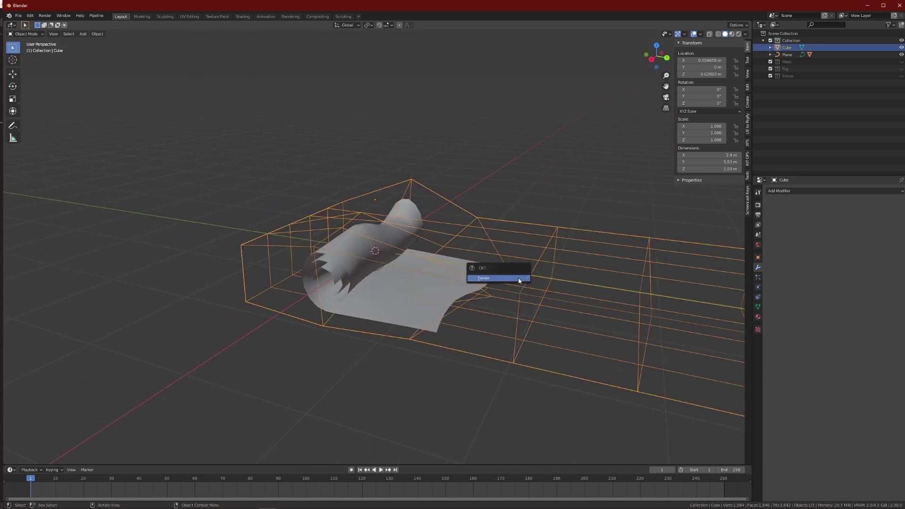
pyautogui.click(518, 277)
# Select the rolled sheet and add a Solidify modifier with a thickness of 0.03 m.
pyautogui.click(400, 245)
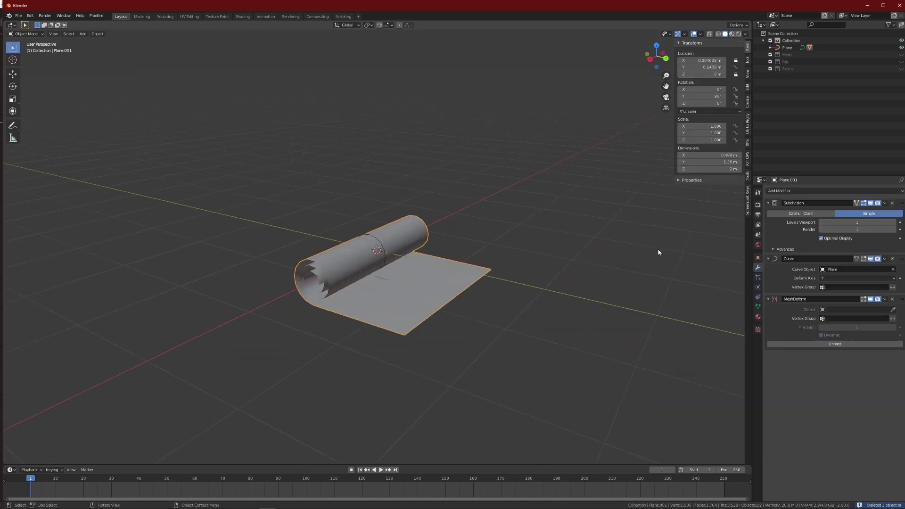
pyautogui.click(809, 192)
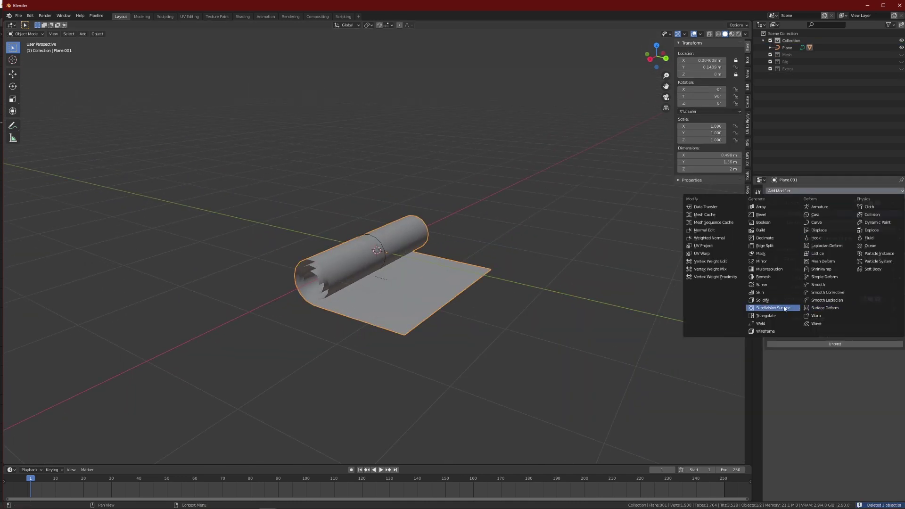
pyautogui.click(761, 300)
pyautogui.moveTo(428, 283); pyautogui.dragTo(463, 266, button='middle')
pyautogui.scroll(3, 463, 266)
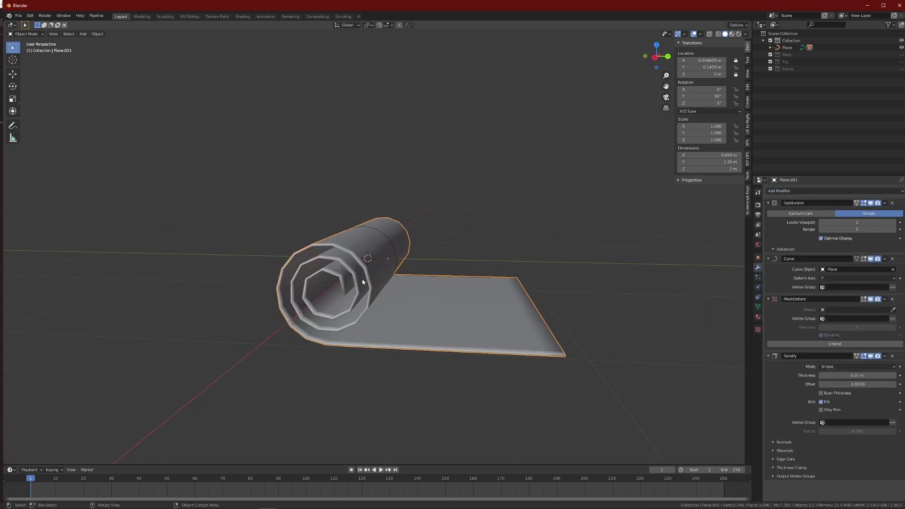
pyautogui.click(896, 376)
pyautogui.click(897, 375)
pyautogui.moveTo(627, 335); pyautogui.dragTo(530, 305, button='middle')
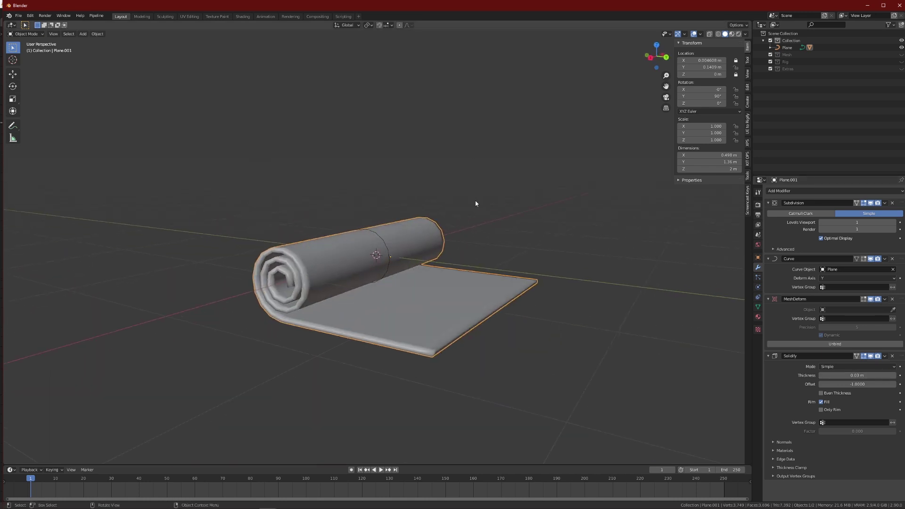
# Try moving the thickened sheet along the spiral to test how it rolls and unrolls.
pyautogui.moveTo(475, 204); pyautogui.dragTo(503, 233, button='middle')
pyautogui.press('g')
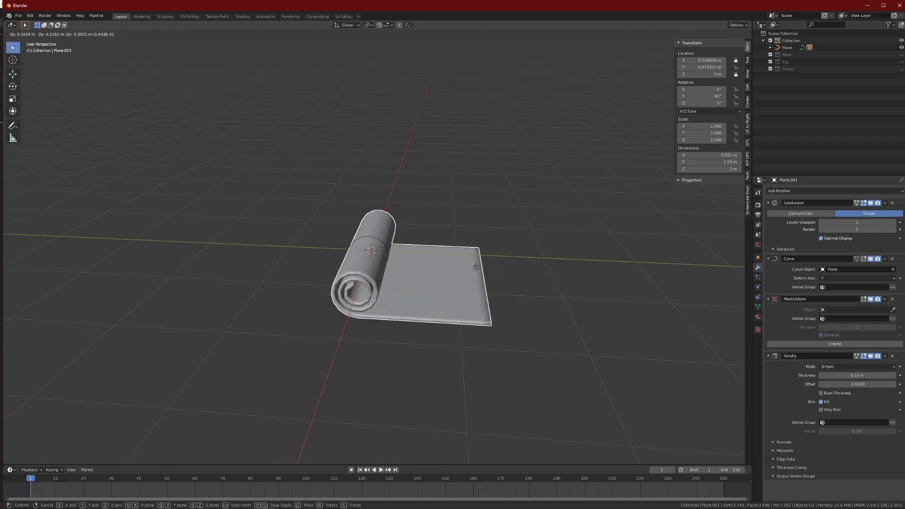
pyautogui.click(474, 269)
pyautogui.moveTo(475, 268)
pyautogui.mouseDown(button='middle')
pyautogui.moveTo(468, 259)
pyautogui.moveTo(481, 256)
pyautogui.mouseUp(button='middle')
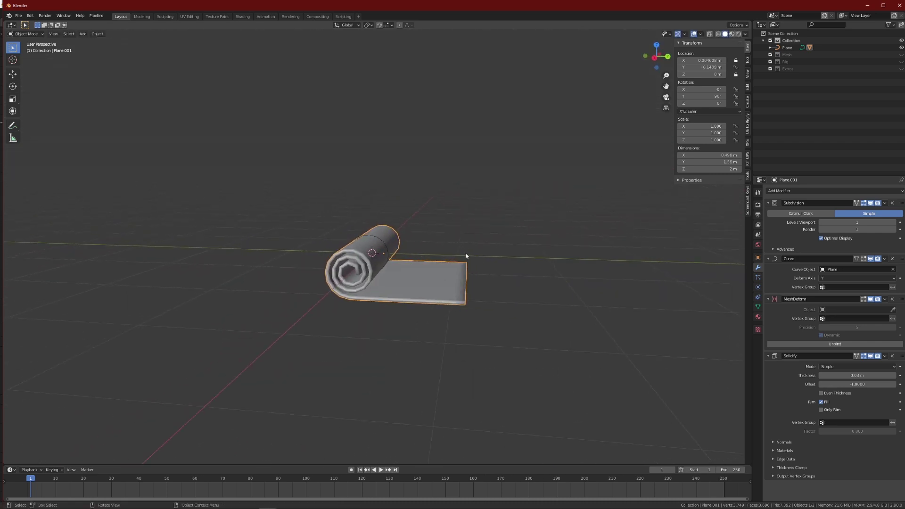
# Open the sheet's physics options and examine the thickened roll and its spiral end from several angles.
pyautogui.click(757, 287)
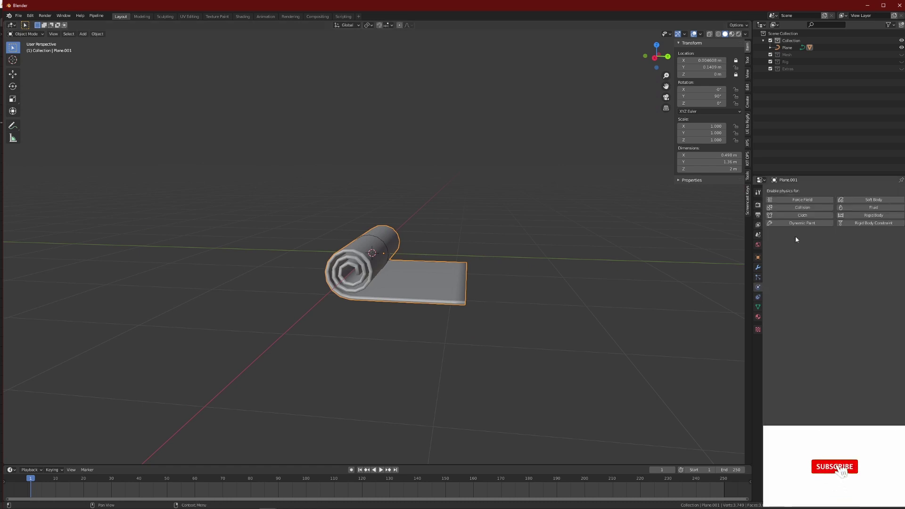
pyautogui.moveTo(476, 268); pyautogui.dragTo(508, 305, button='middle')
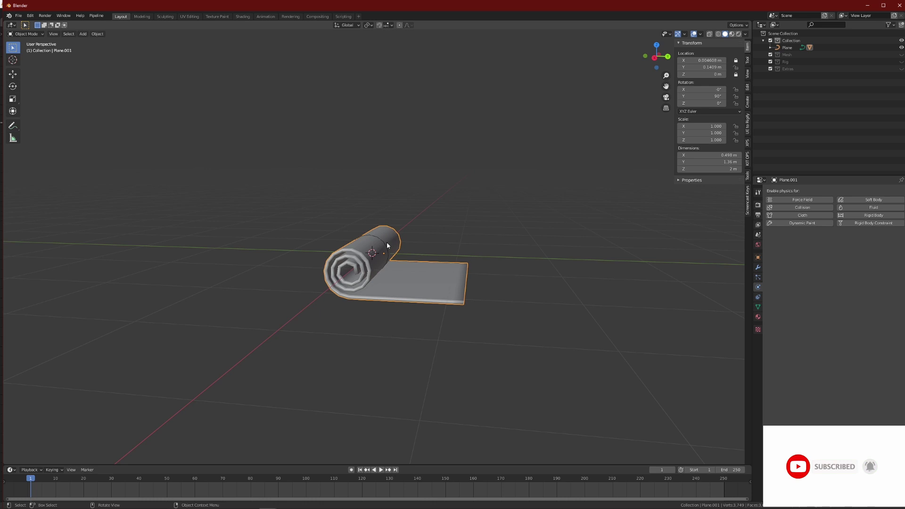
pyautogui.moveTo(343, 230); pyautogui.dragTo(392, 247, button='middle')
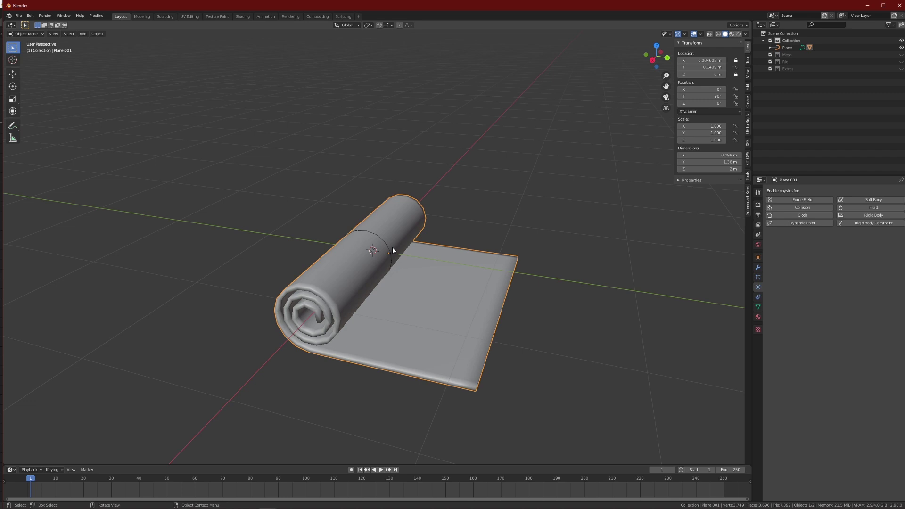
pyautogui.scroll(-1, 392, 249)
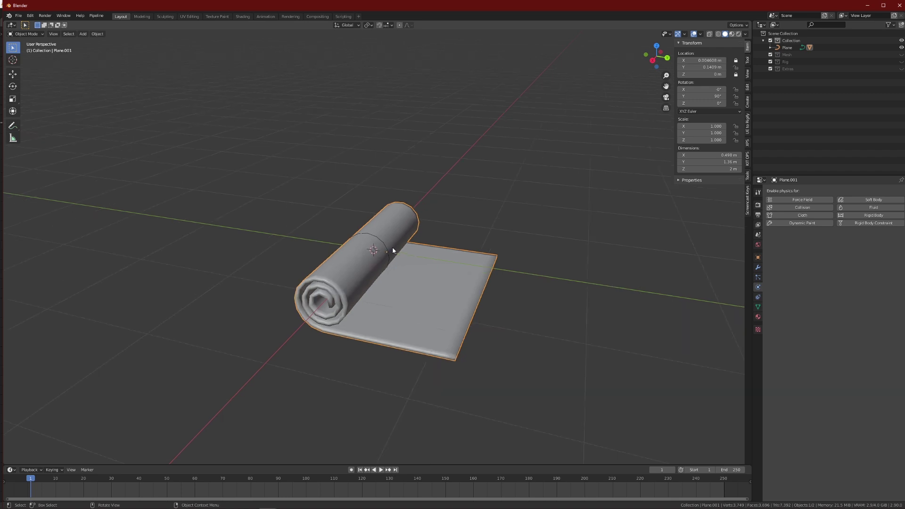
pyautogui.scroll(1, 425, 293)
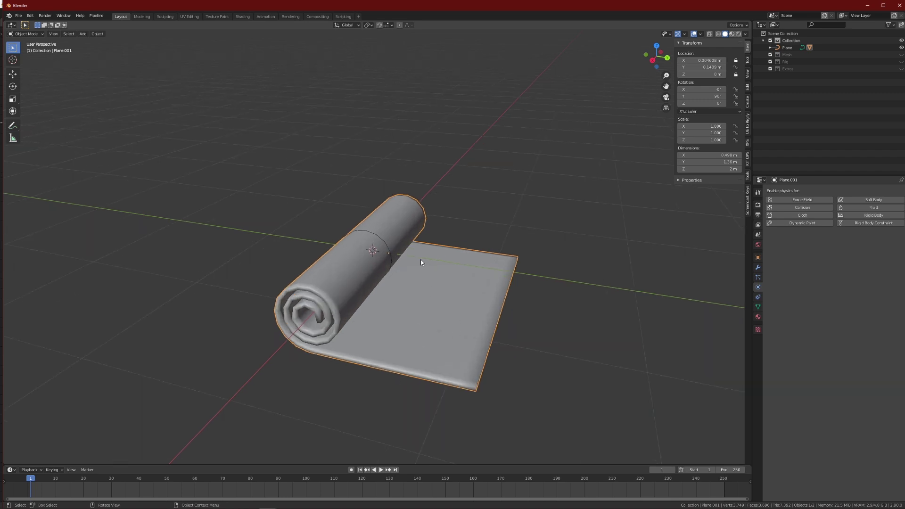
pyautogui.moveTo(420, 259); pyautogui.dragTo(441, 238, button='middle')
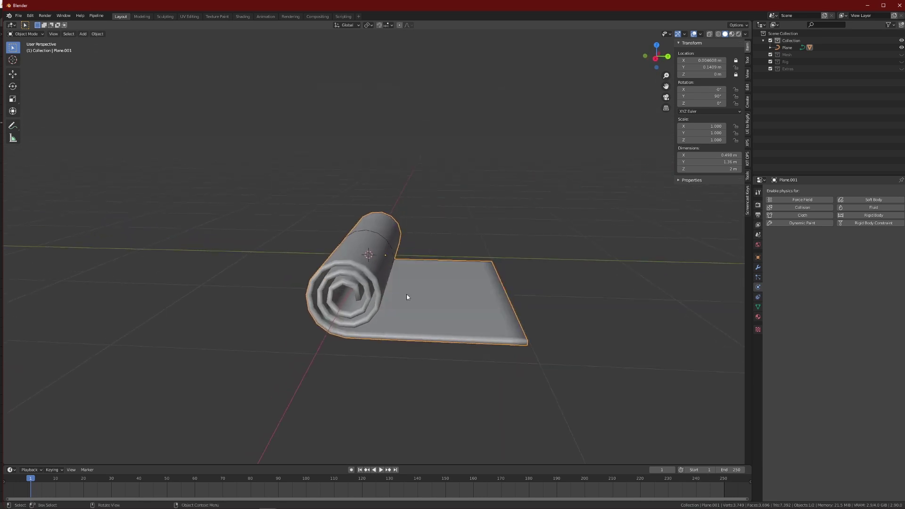
pyautogui.moveTo(411, 284); pyautogui.dragTo(395, 285, button='middle')
pyautogui.moveTo(420, 240); pyautogui.dragTo(443, 249, button='middle')
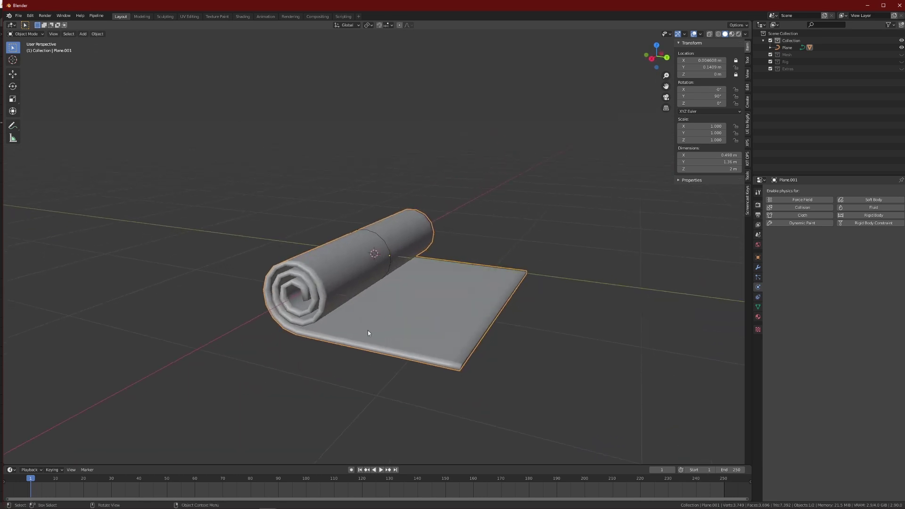